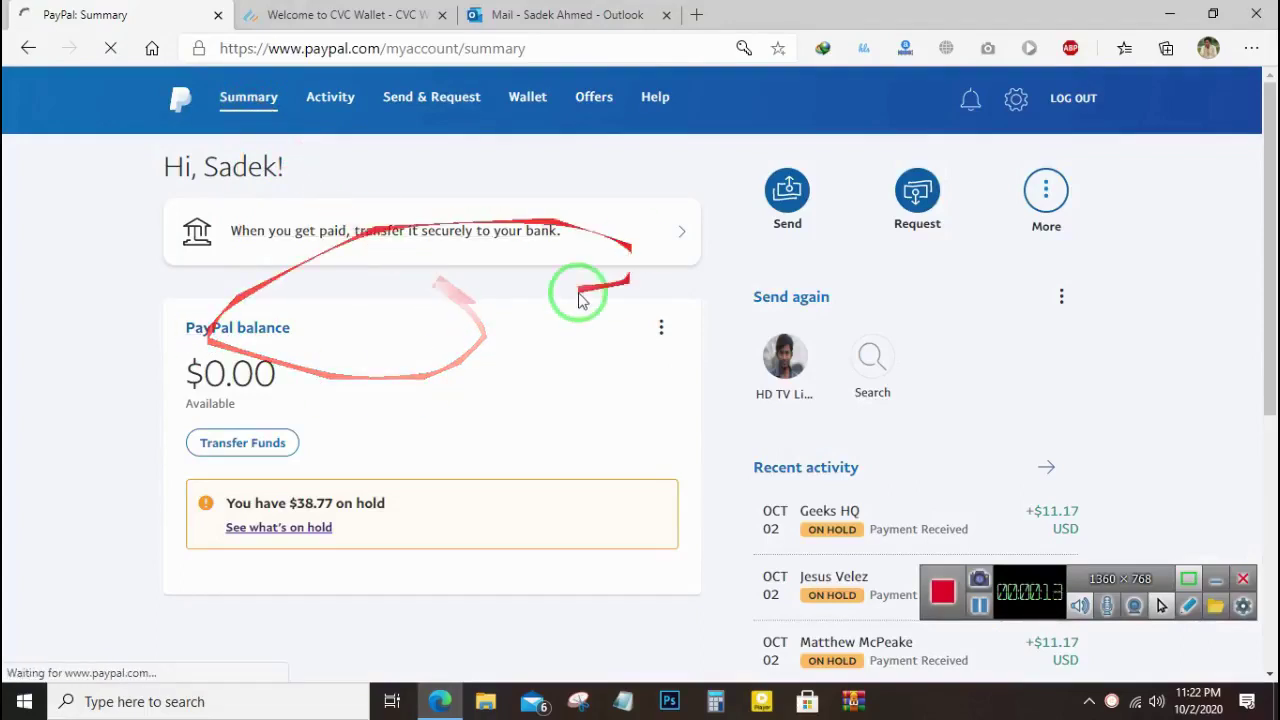
{"action": "left_click", "coordinate": [335, 14]}
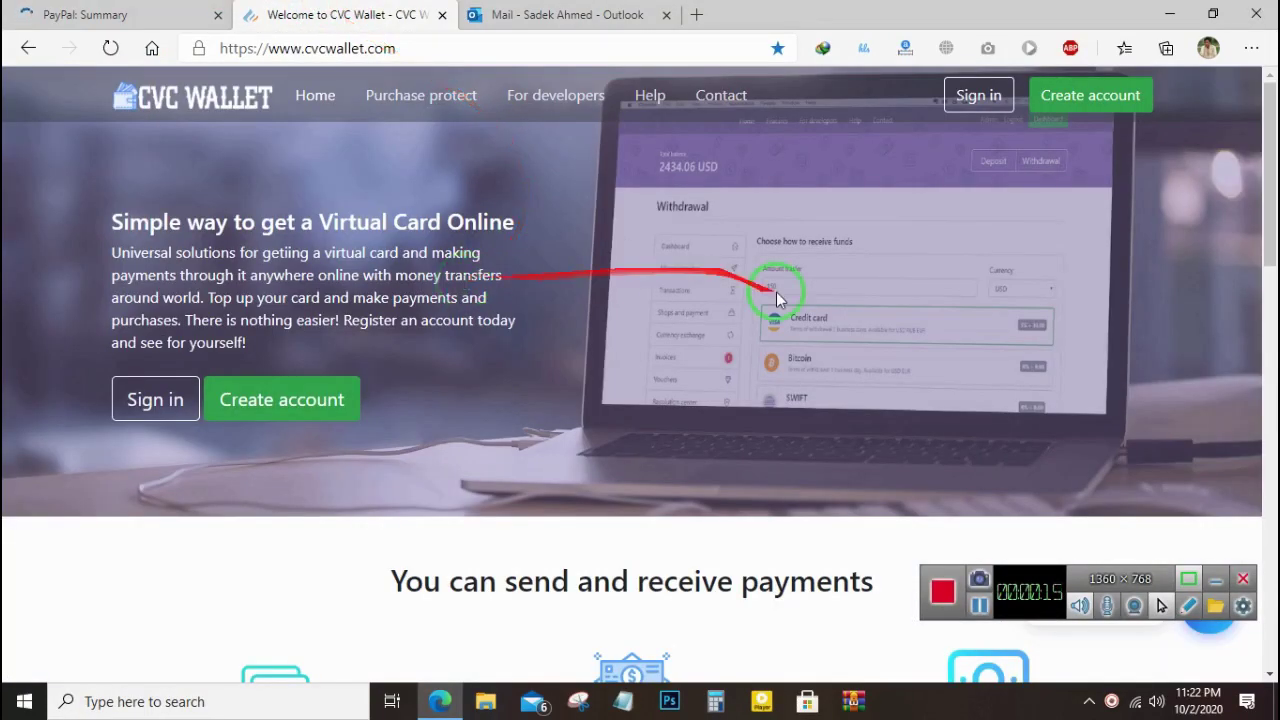
{"action": "left_click", "coordinate": [1094, 112]}
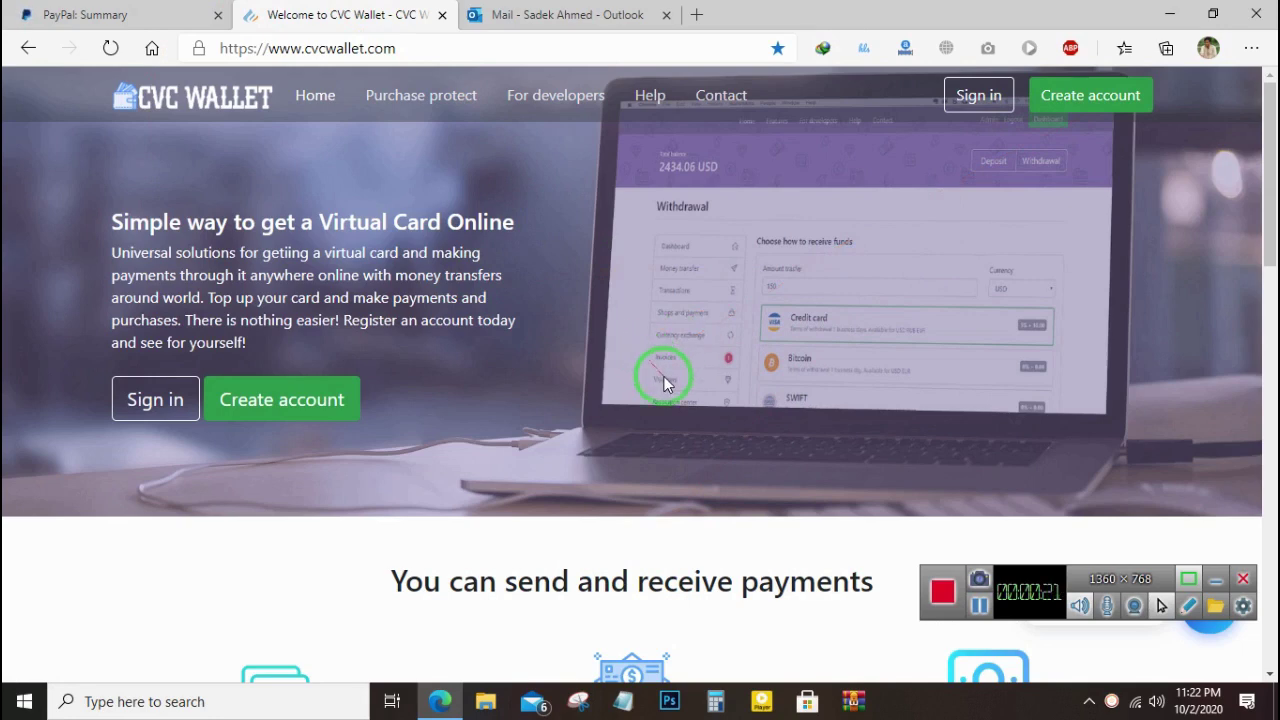
{"action": "left_click", "coordinate": [522, 18]}
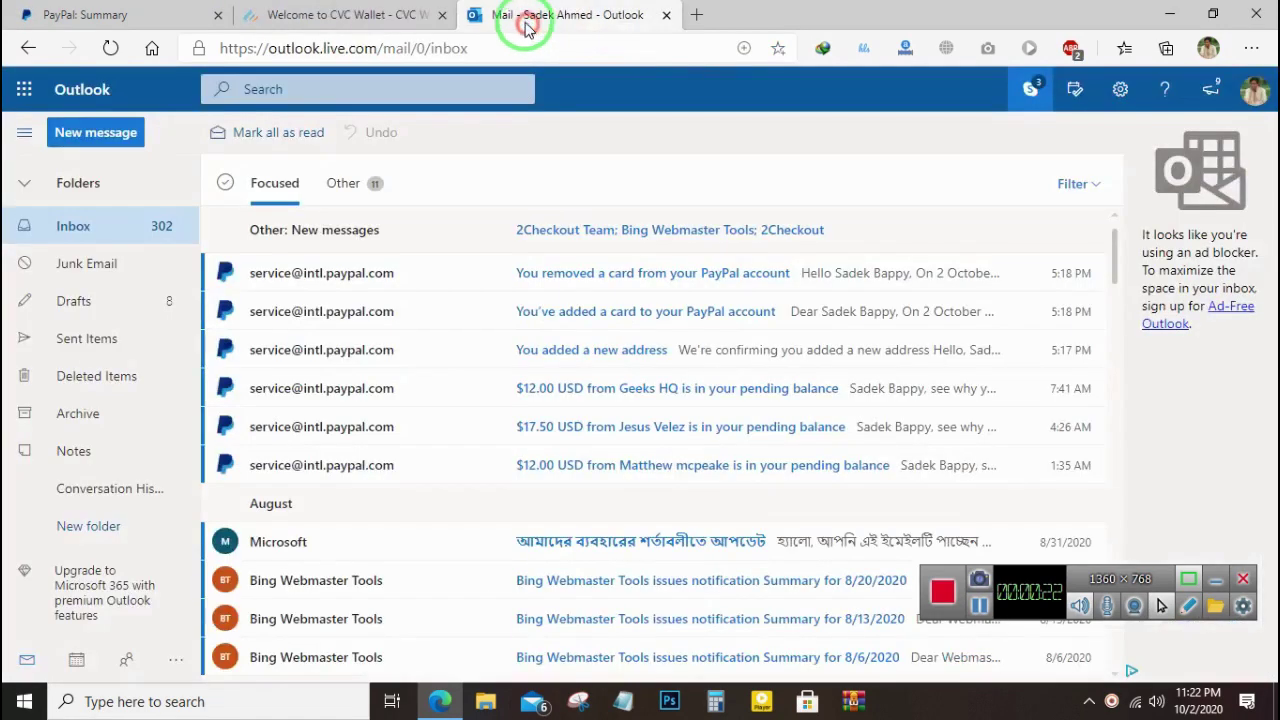
{"action": "left_click", "coordinate": [403, 12]}
{"action": "left_click", "coordinate": [172, 14]}
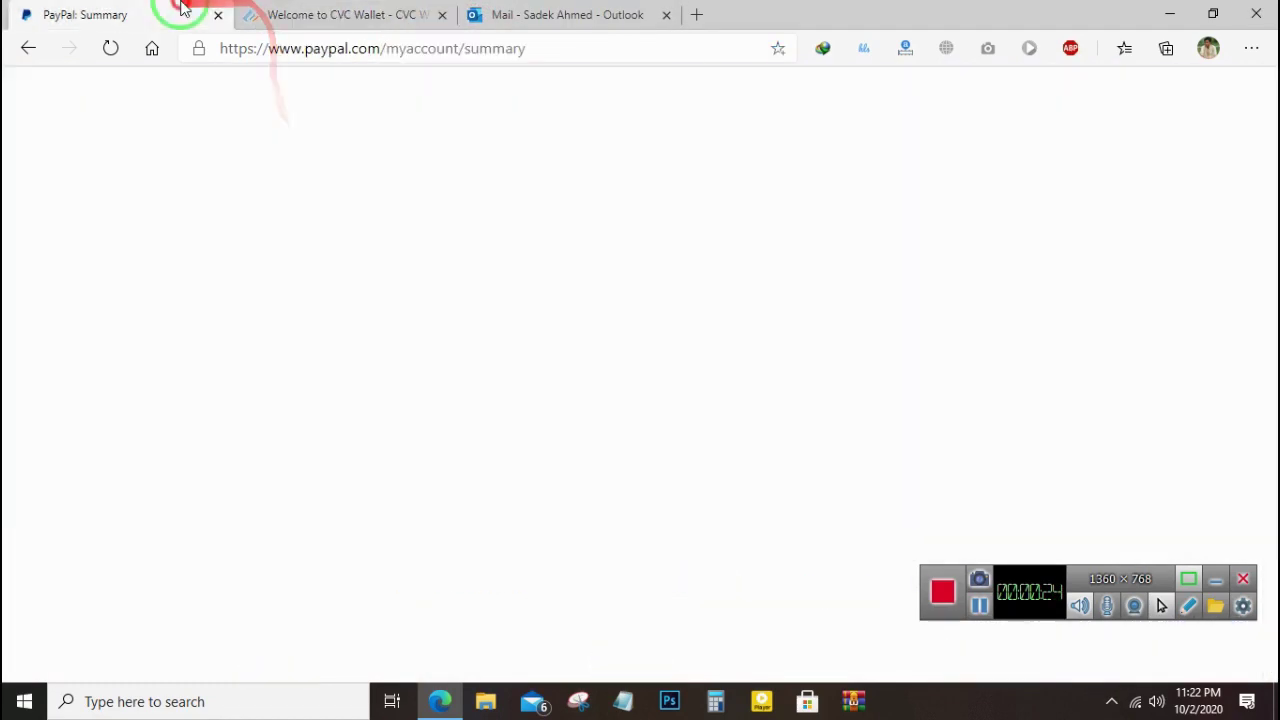
- Go to the CVC Wallet website and open its account registration page
{"action": "left_click", "coordinate": [370, 14]}
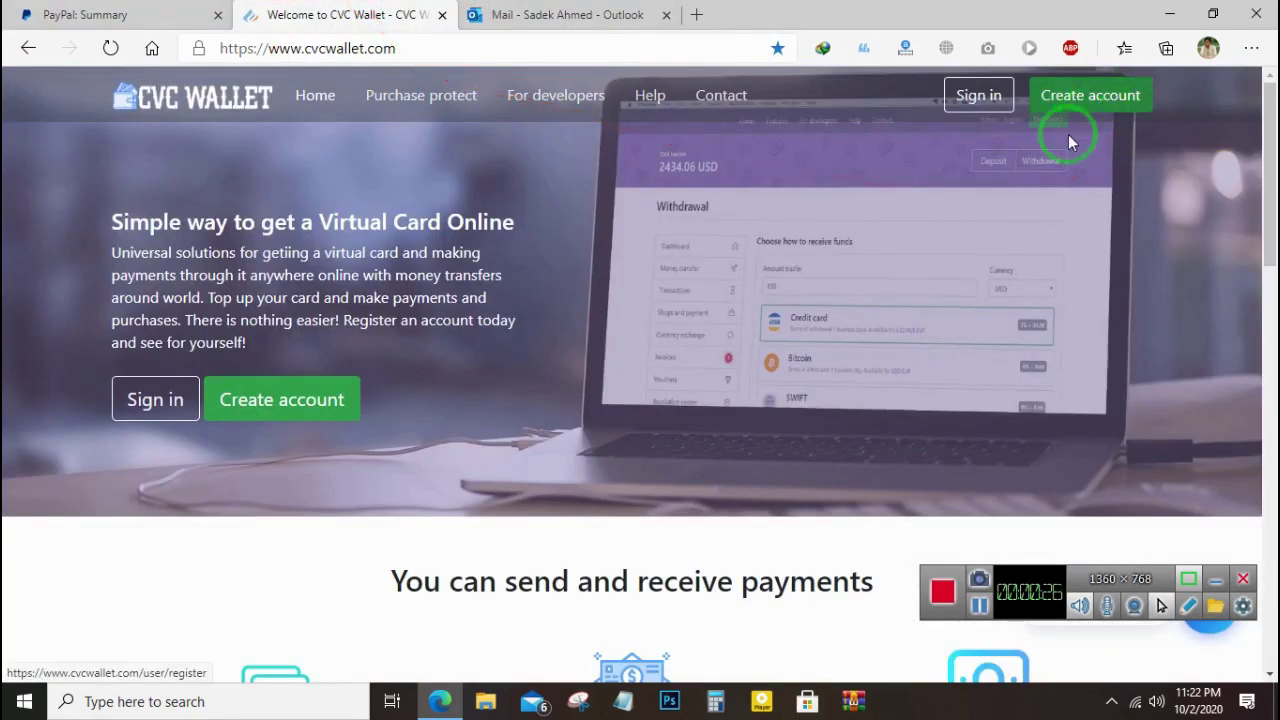
{"action": "left_click", "coordinate": [466, 46]}
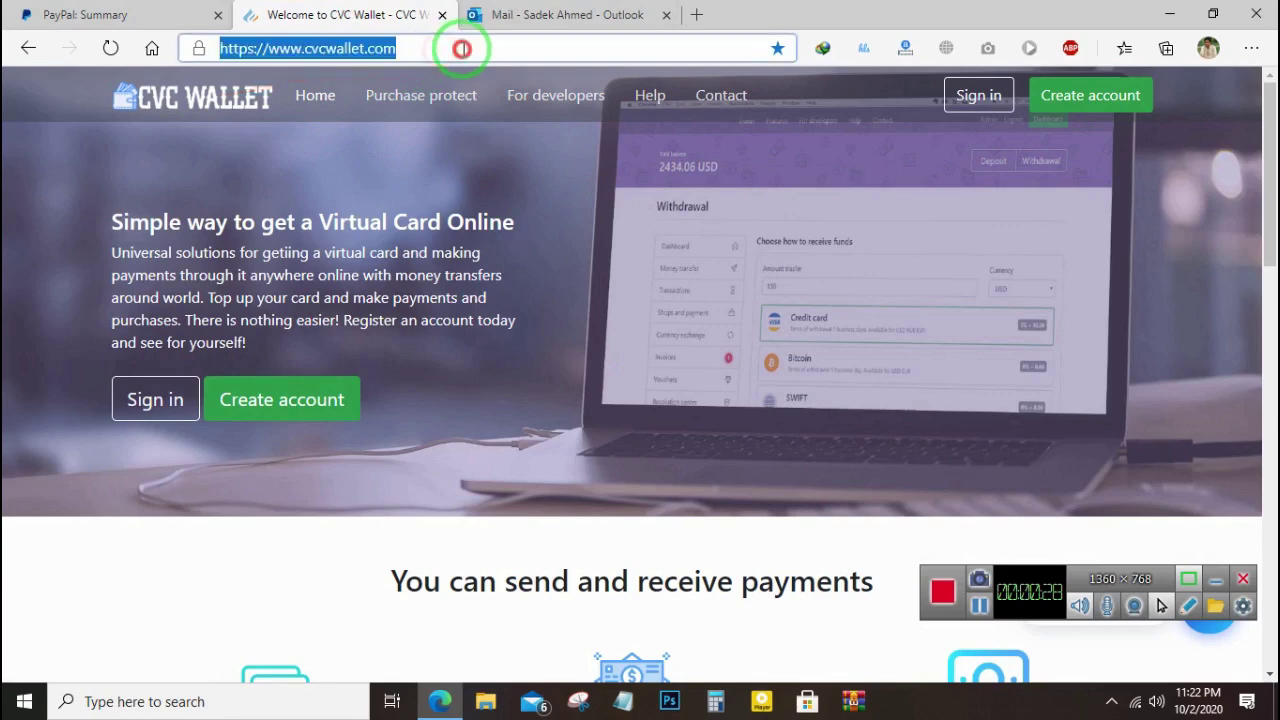
{"action": "left_click_drag", "start_coordinate": [466, 46], "coordinate": [362, 50]}
{"action": "left_click", "coordinate": [1071, 108]}
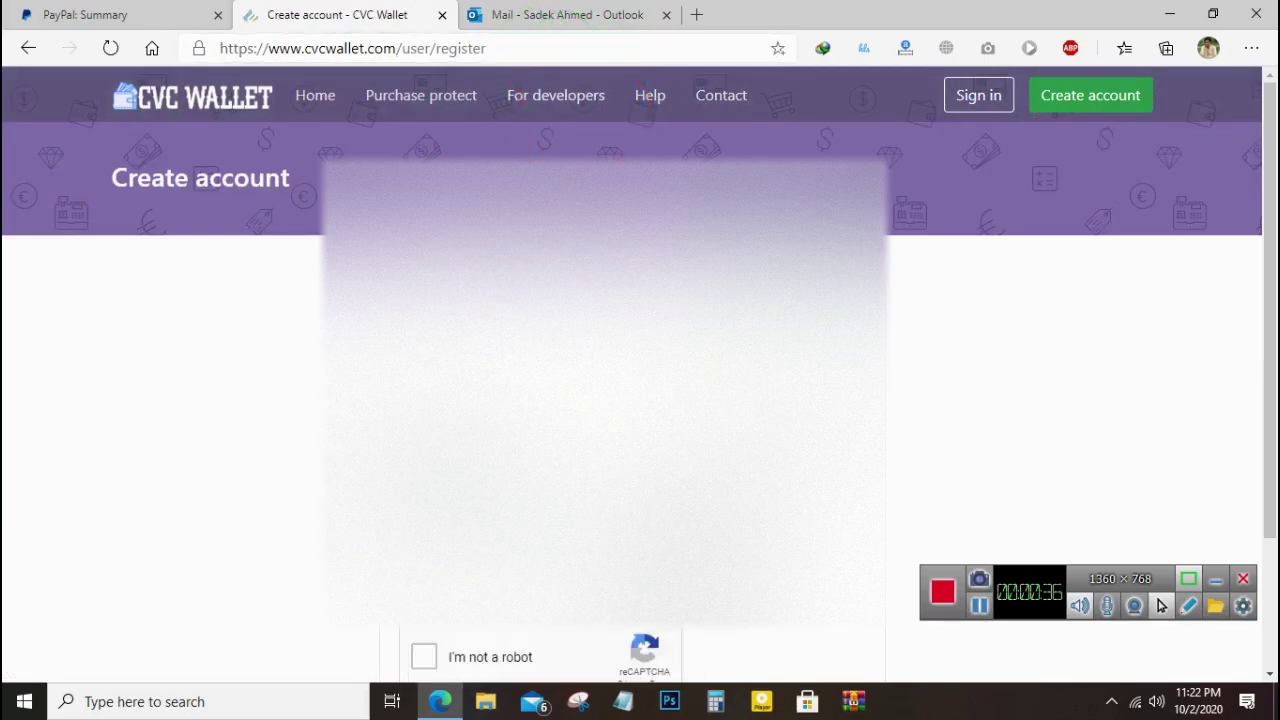
- Fill in the account registration form, including the username and account password, complete the robot check and submit it
{"action": "key", "text": "Tab"}
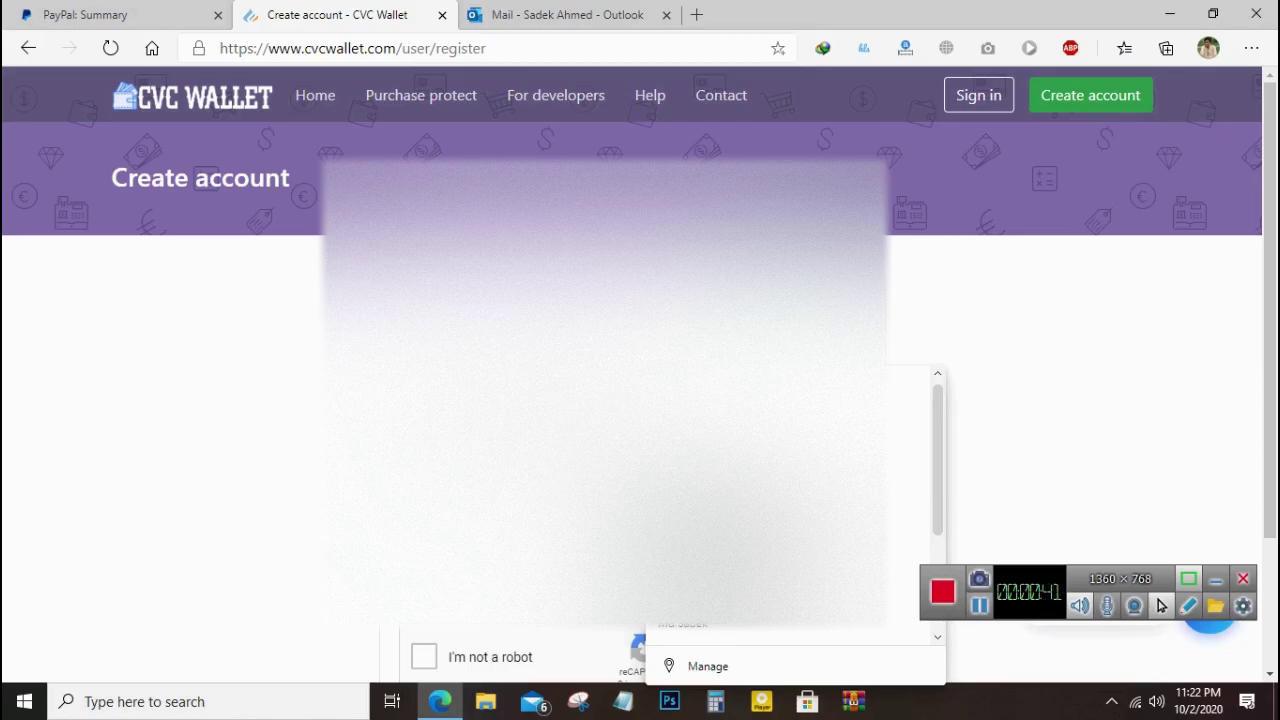
{"action": "key", "text": "Escape"}
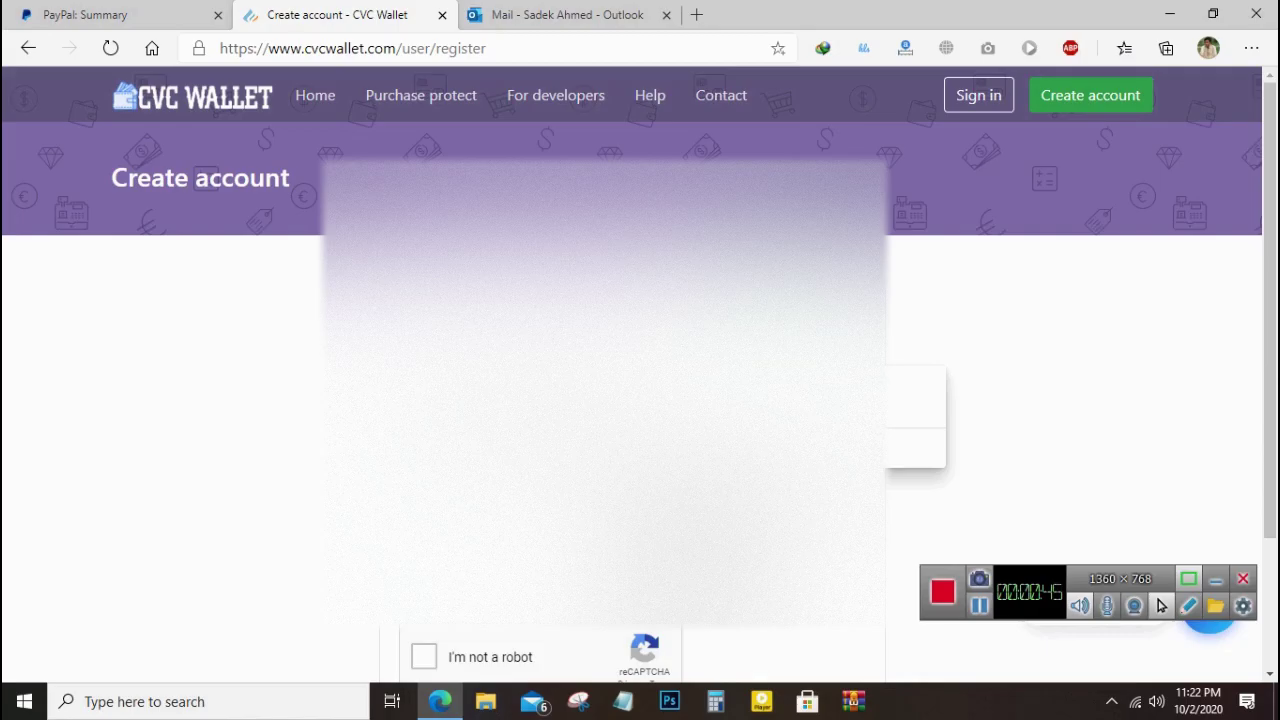
{"action": "left_click", "coordinate": [945, 319]}
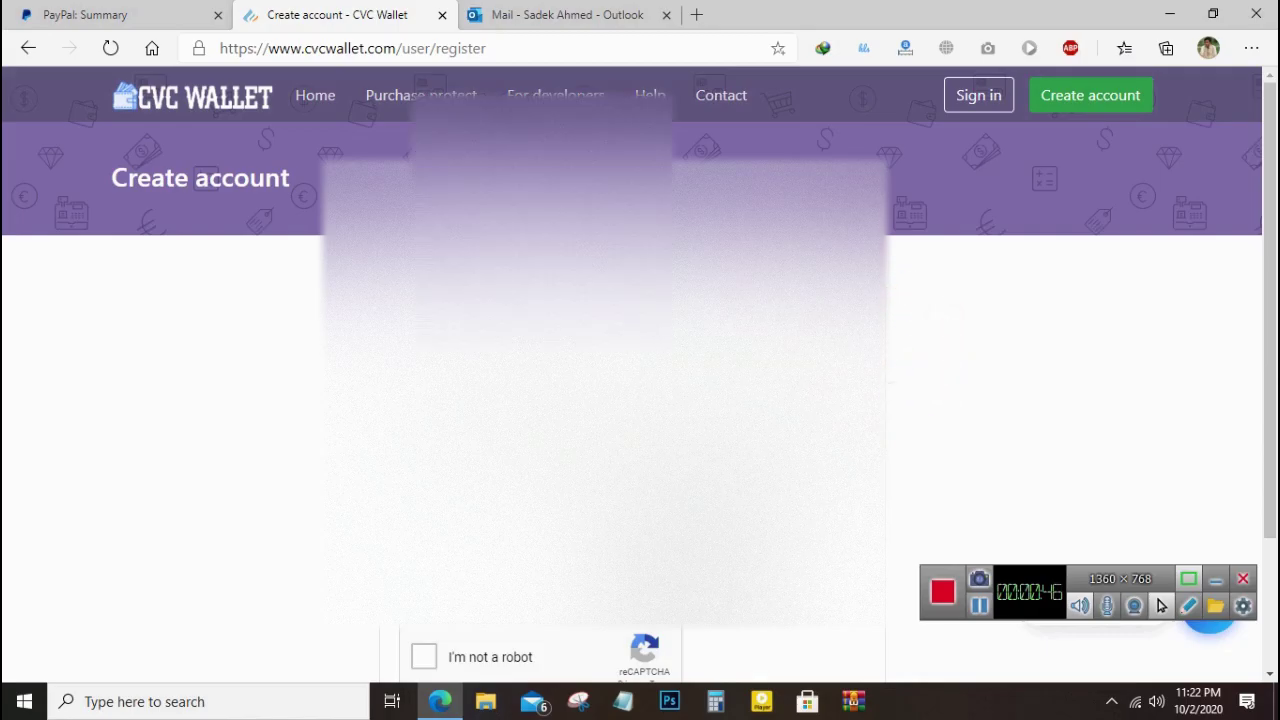
{"action": "left_click", "coordinate": [334, 437]}
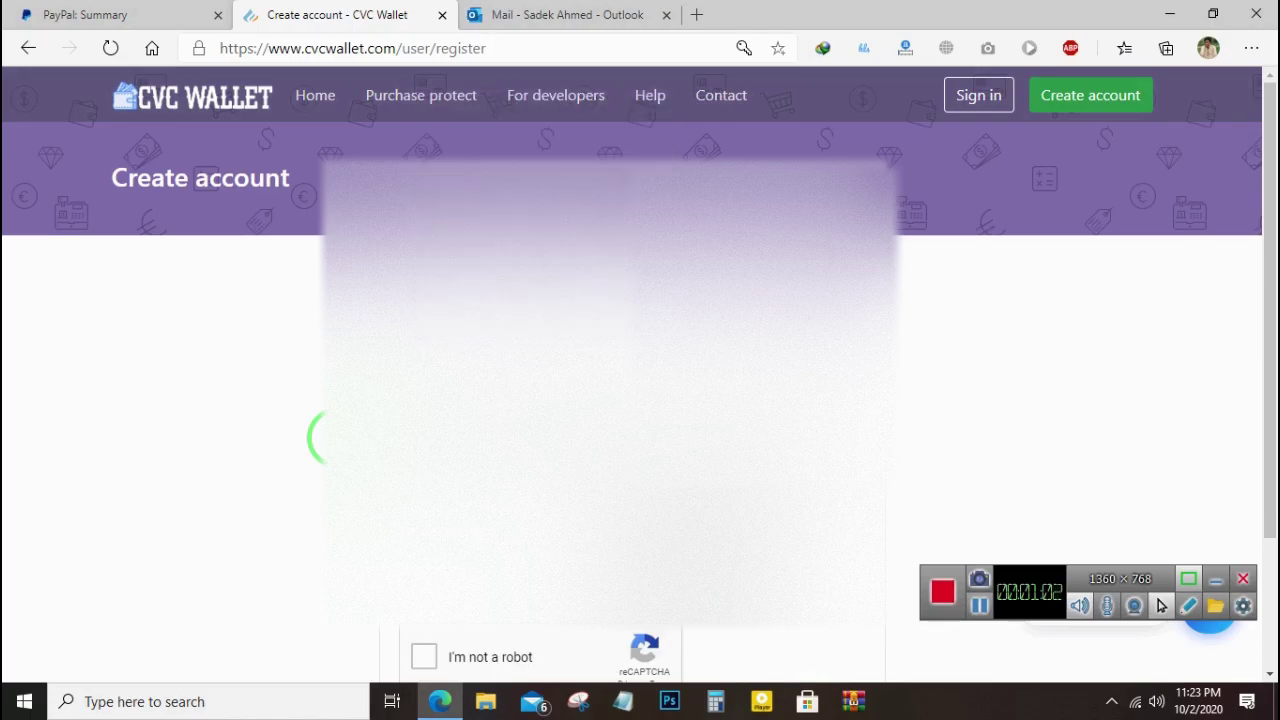
{"action": "scroll", "coordinate": [129, 335], "scroll_direction": "down", "scroll_amount": 5}
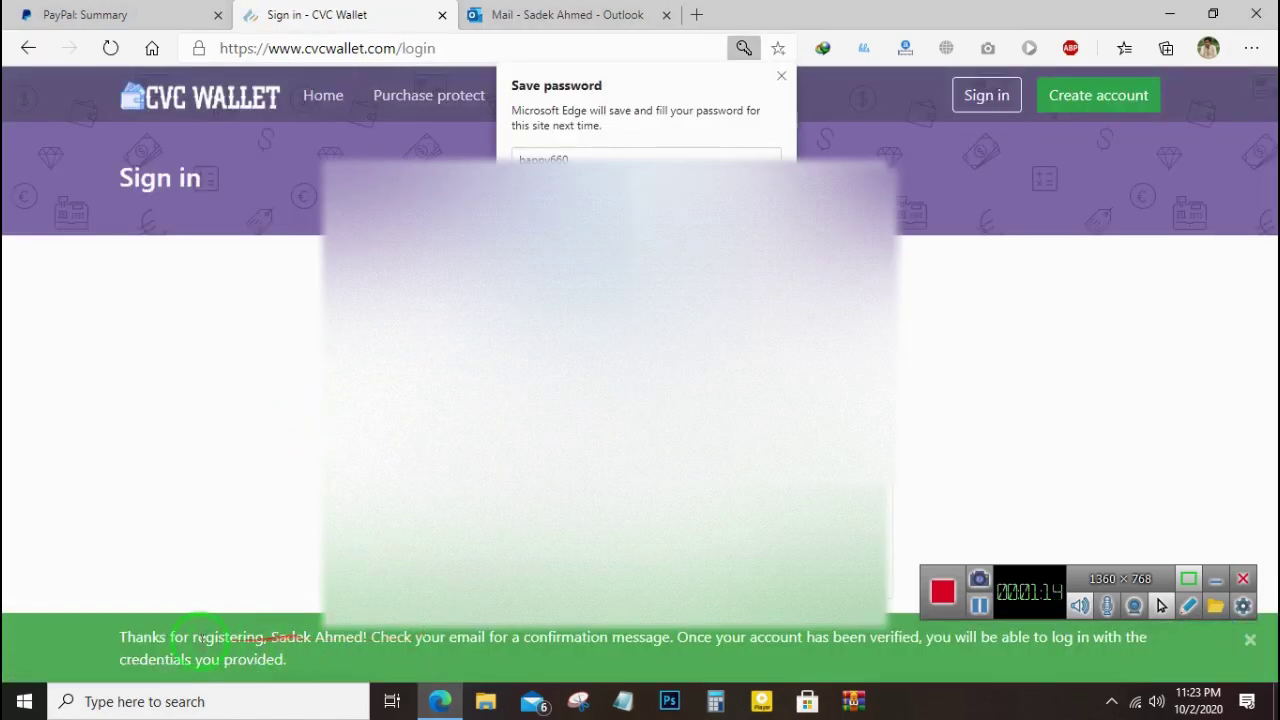
- Switch to Outlook and look through the inbox's Focused and Other messages for the CVC Wallet confirmation e-mail
{"action": "left_click_drag", "start_coordinate": [345, 637], "coordinate": [791, 654]}
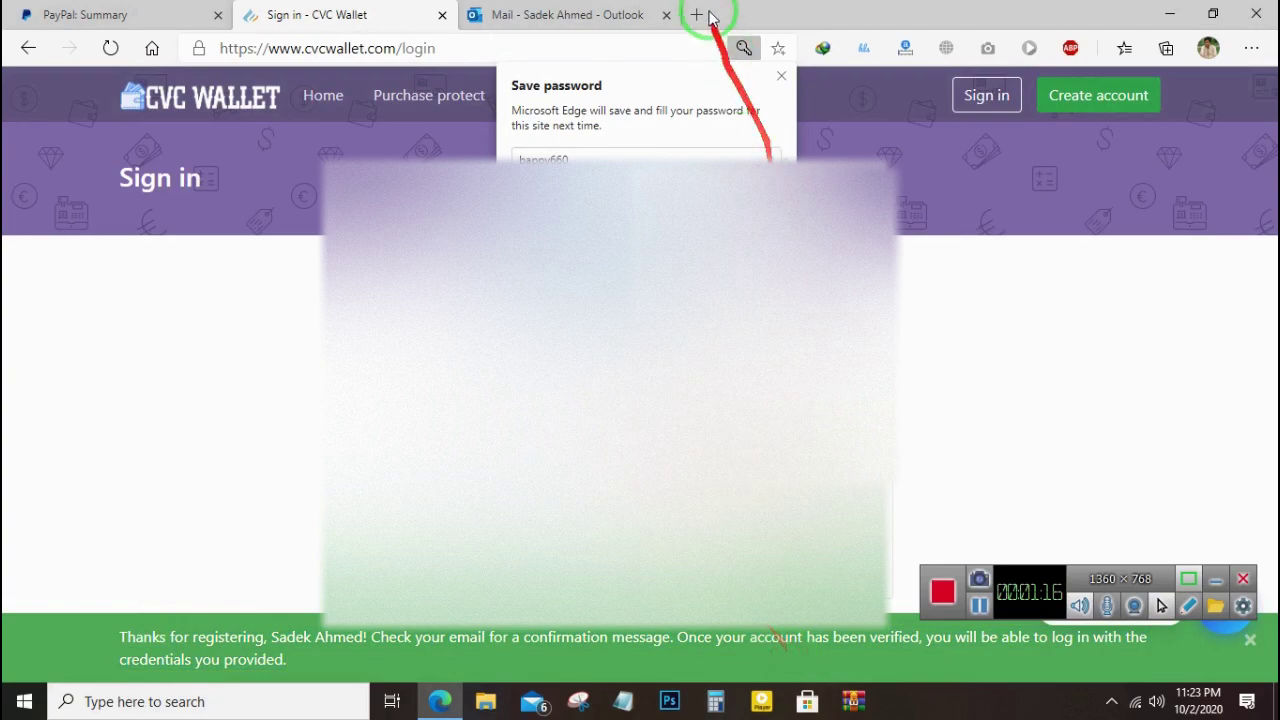
{"action": "left_click", "coordinate": [585, 12]}
{"action": "left_click", "coordinate": [114, 220]}
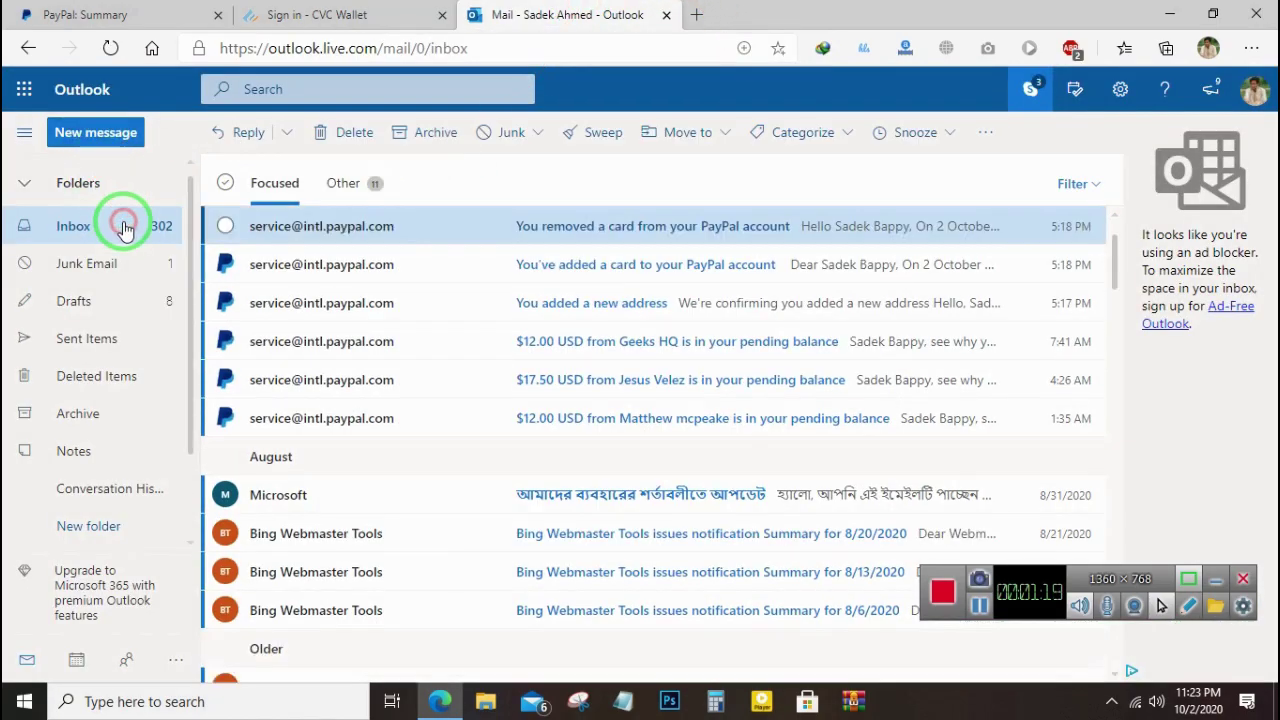
{"action": "left_click", "coordinate": [275, 170]}
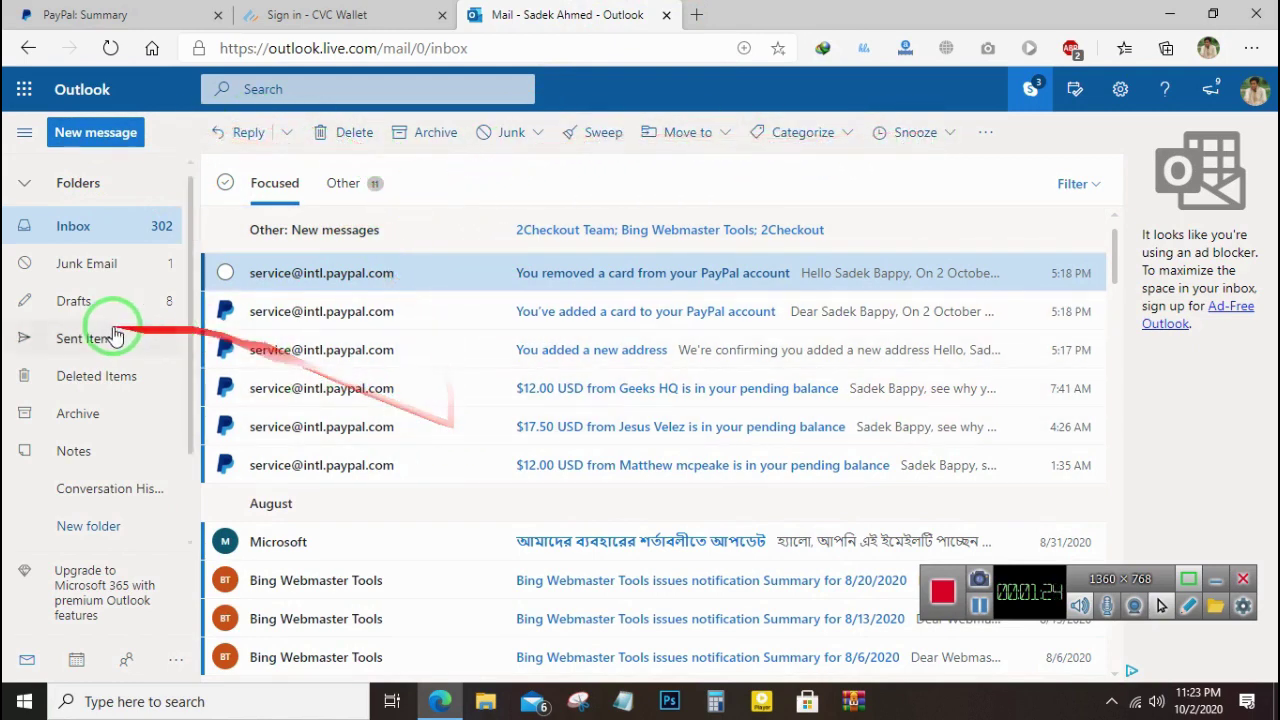
{"action": "left_click", "coordinate": [73, 228]}
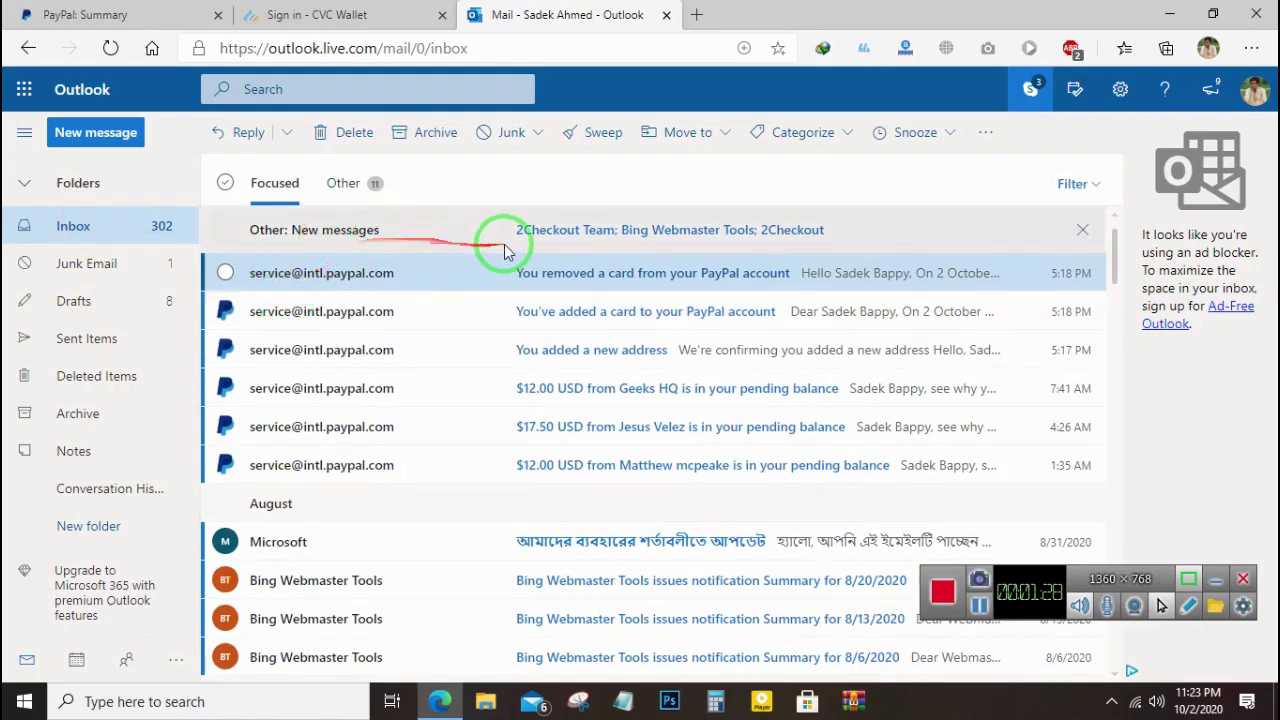
{"action": "left_click", "coordinate": [612, 226]}
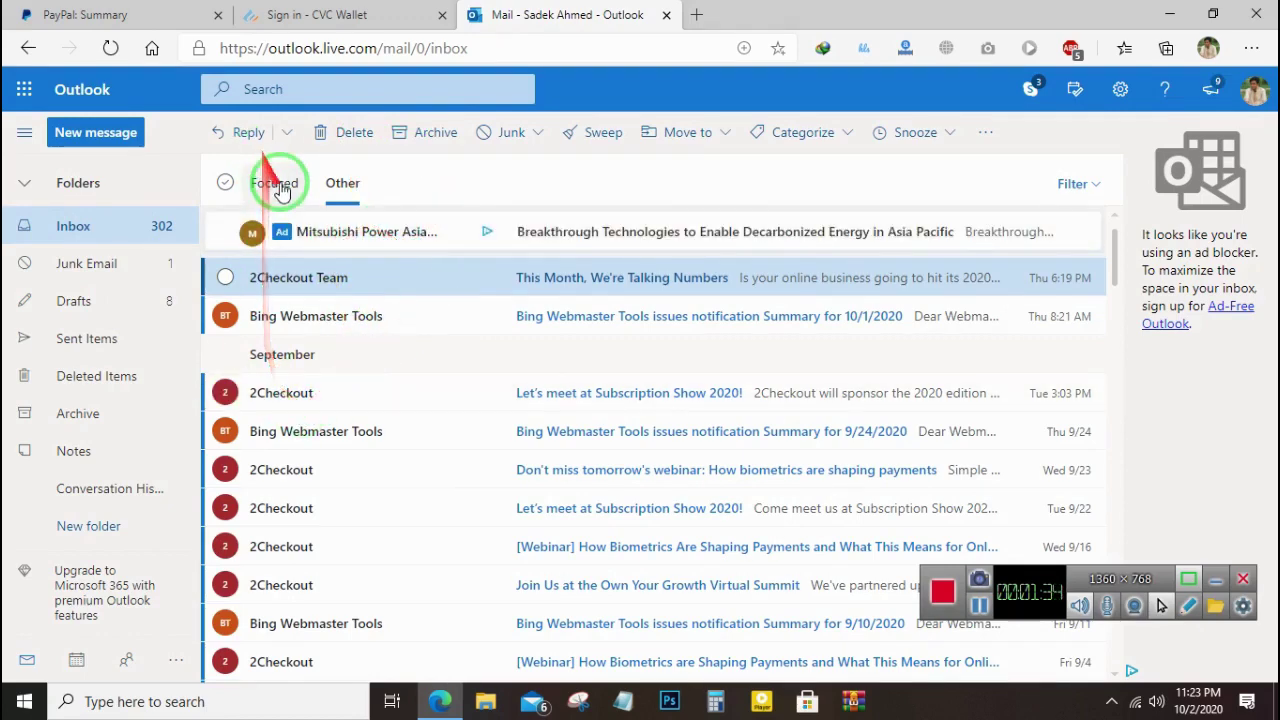
{"action": "left_click", "coordinate": [113, 232]}
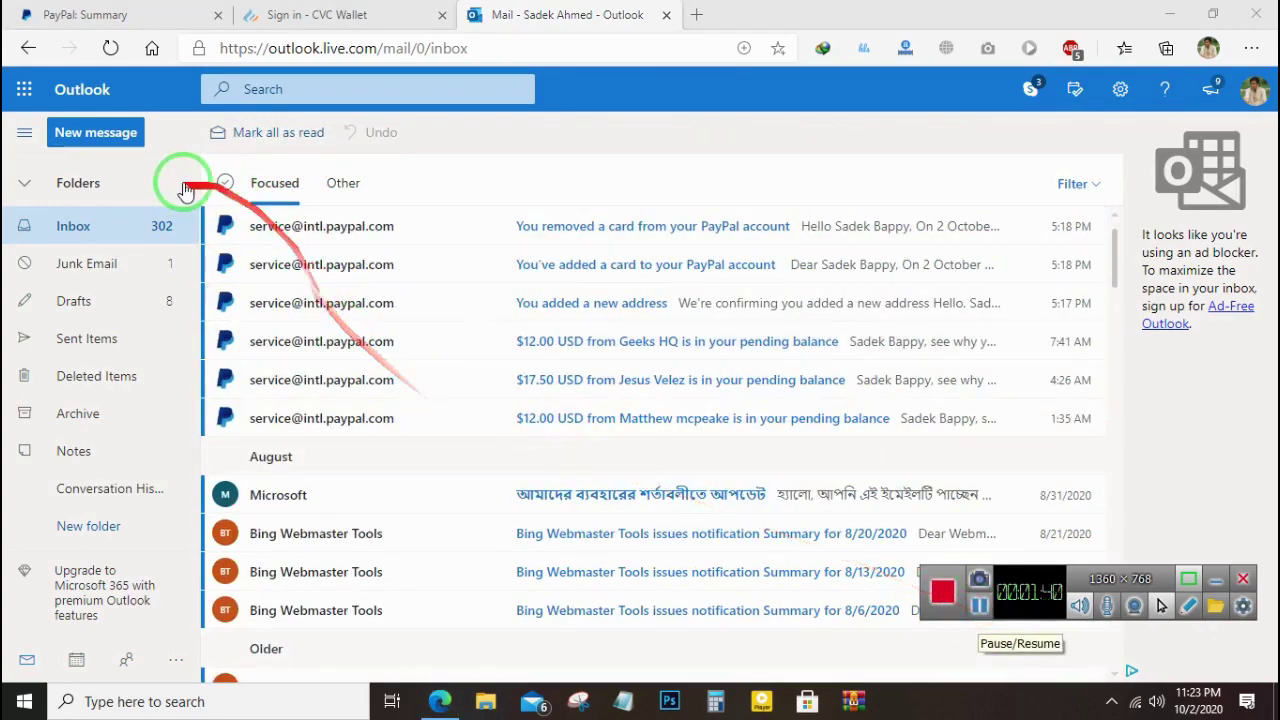
{"action": "left_click", "coordinate": [103, 238]}
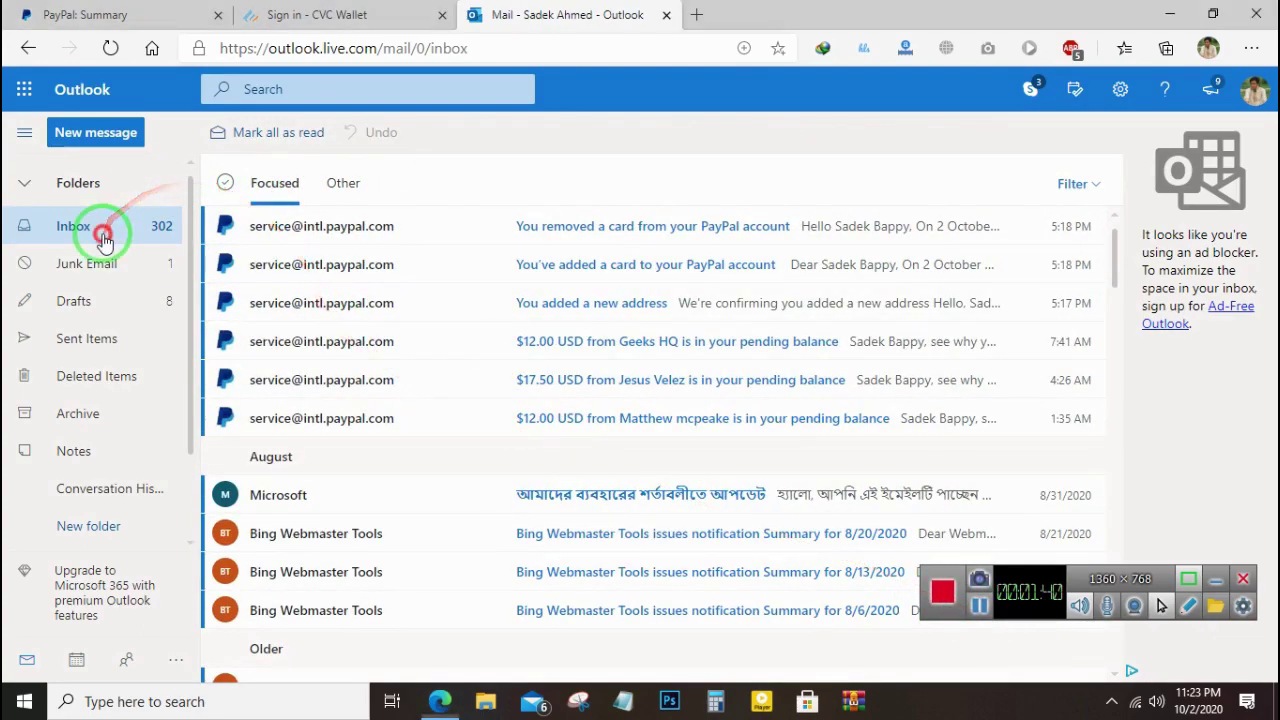
{"action": "scroll", "coordinate": [780, 420], "scroll_direction": "down", "scroll_amount": 8}
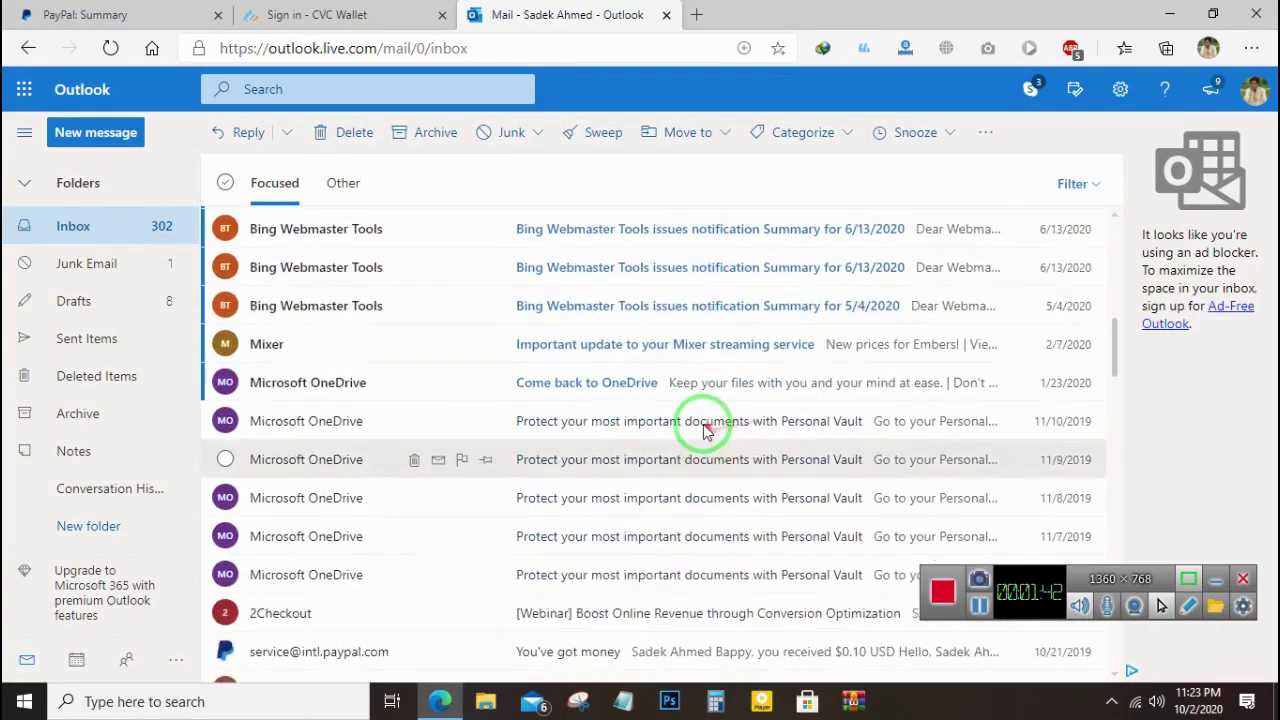
{"action": "scroll", "coordinate": [705, 430], "scroll_direction": "up", "scroll_amount": 10}
- Open the CVC Wallet "Confirm registration" message in the Junk Email folder and confirm the e-mail address
{"action": "left_click", "coordinate": [90, 270]}
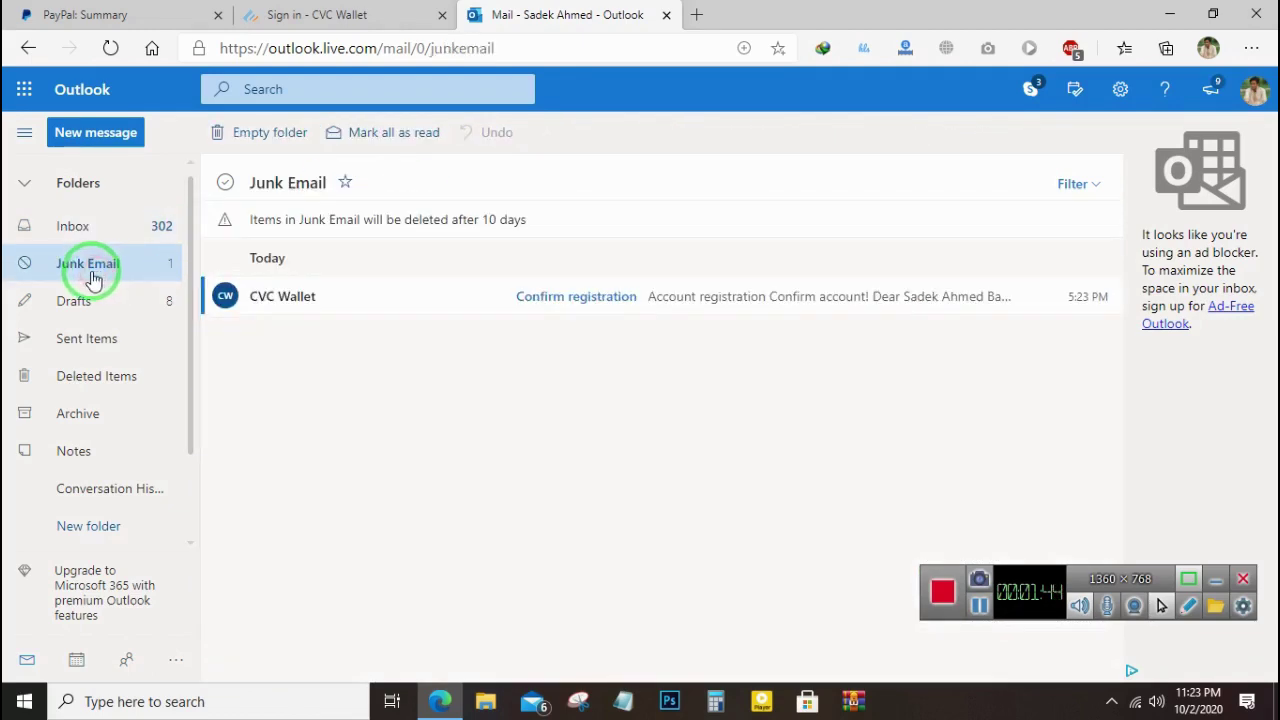
{"action": "left_click", "coordinate": [423, 296]}
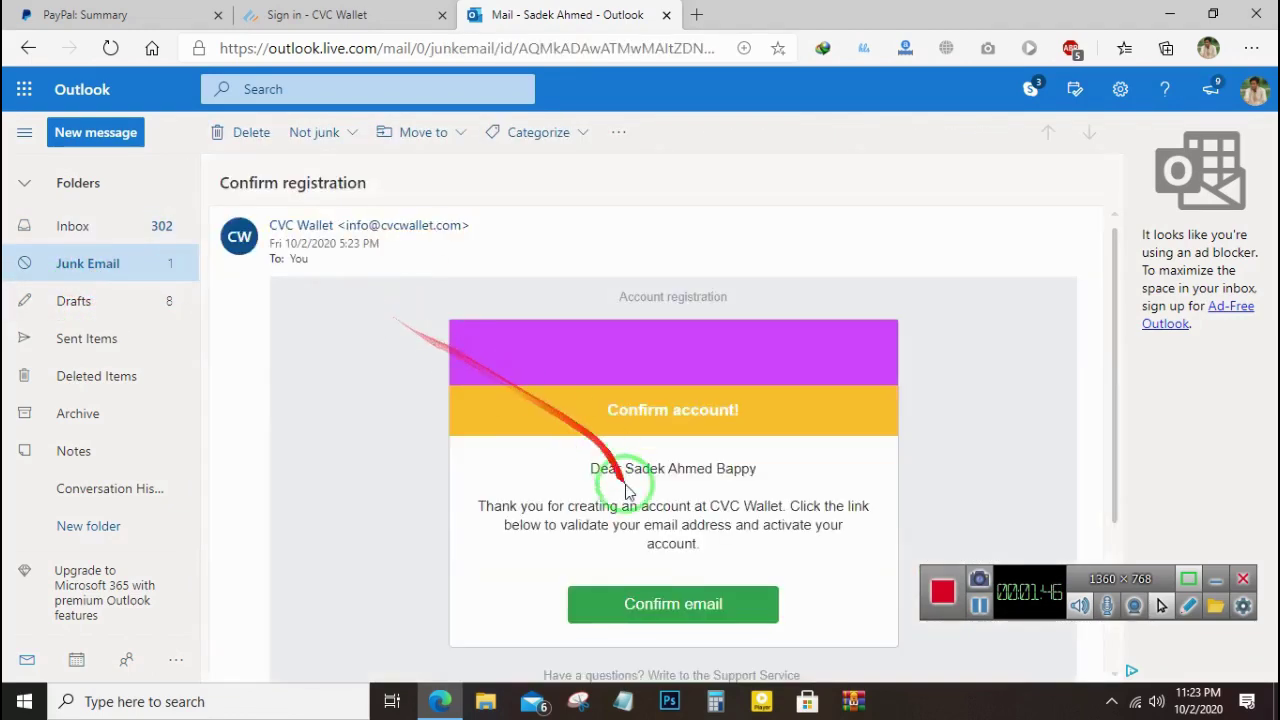
{"action": "left_click", "coordinate": [660, 607]}
- Move the newly opened CVC Wallet sign-in page beside the earlier one and close the duplicate
{"action": "left_click_drag", "start_coordinate": [737, 10], "coordinate": [522, 8]}
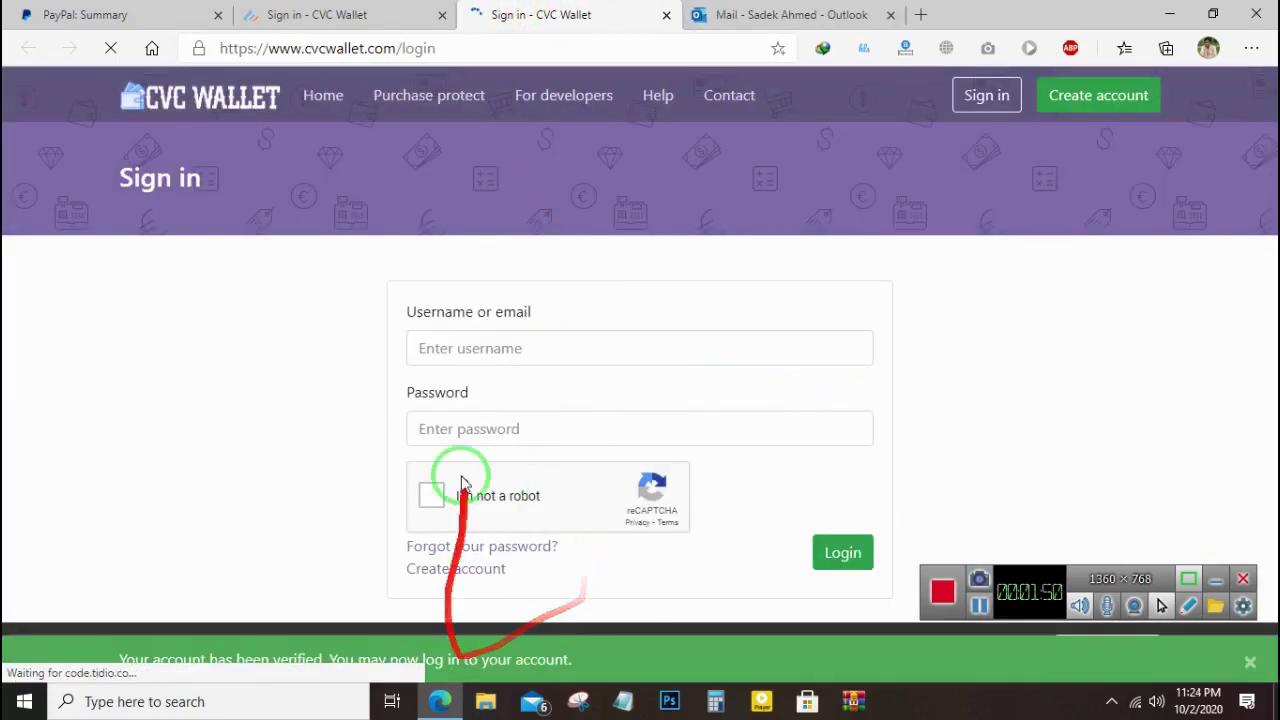
{"action": "left_click", "coordinate": [358, 8]}
{"action": "middle_click", "coordinate": [358, 8]}
- Sign in with the account username and password, completing the robot check, and dismiss the browser's offer to save the password
{"action": "left_click", "coordinate": [488, 340]}
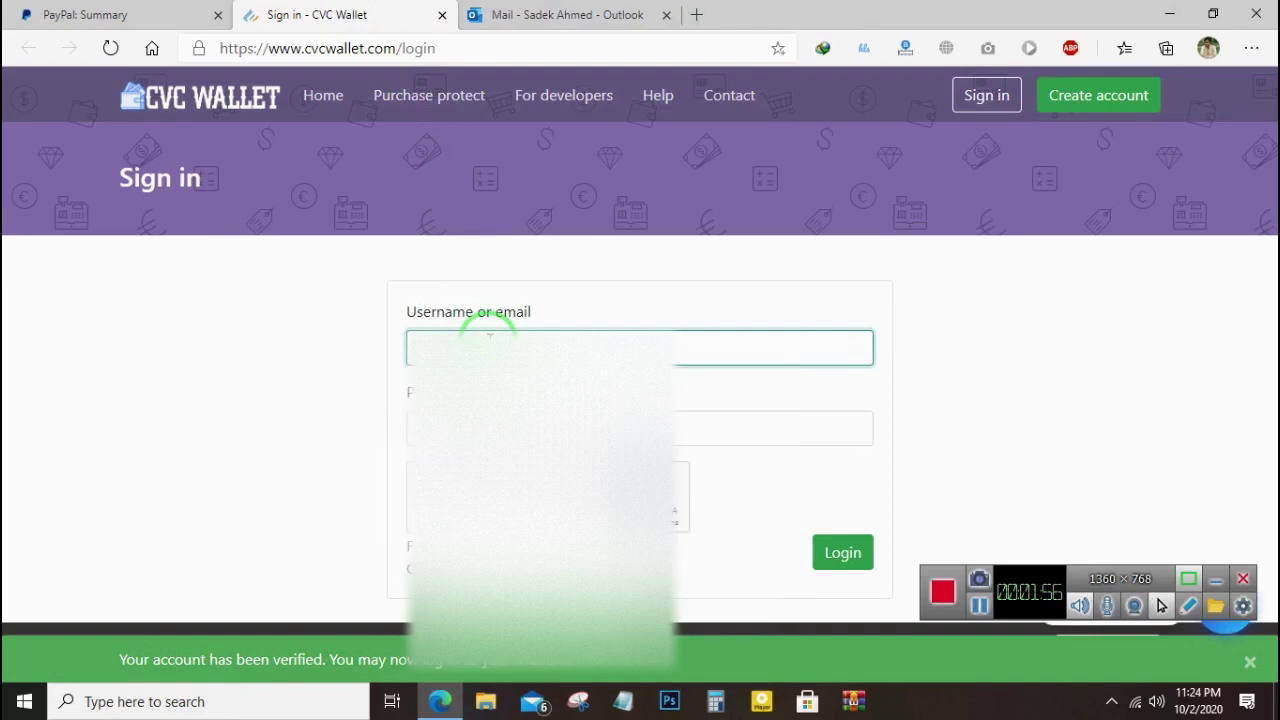
{"action": "key", "text": "Tab"}
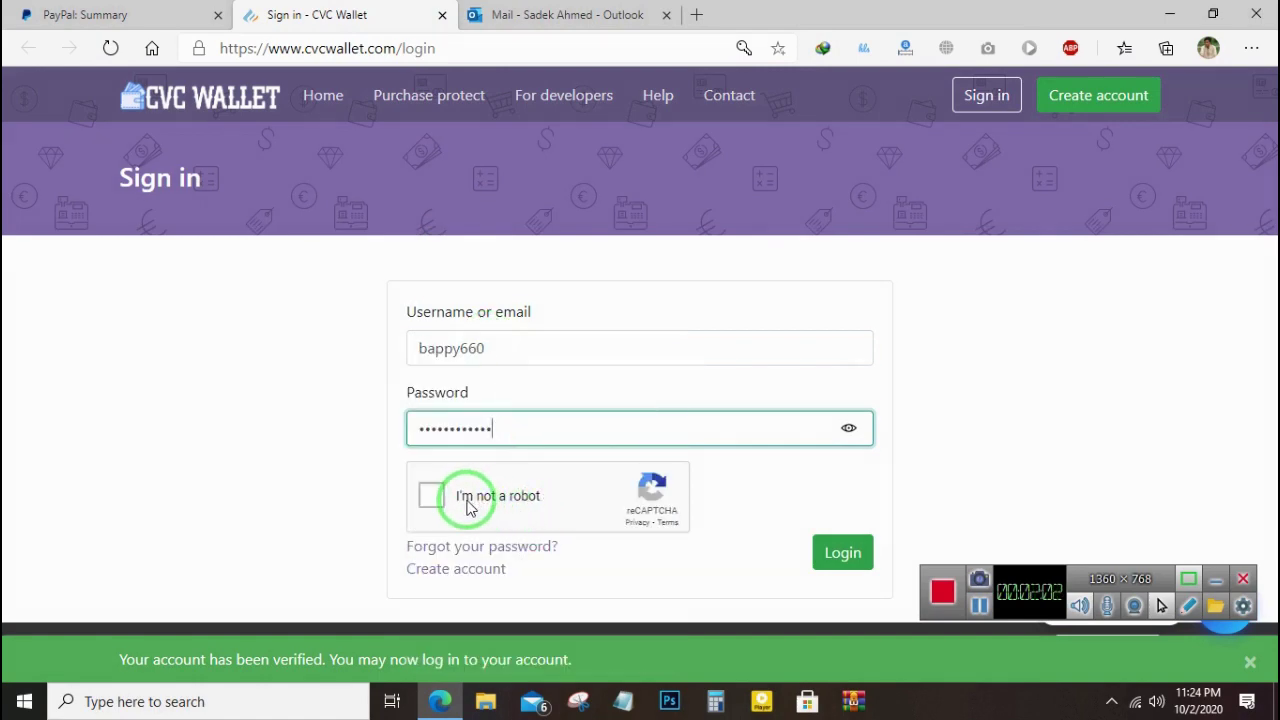
{"action": "left_click", "coordinate": [466, 503]}
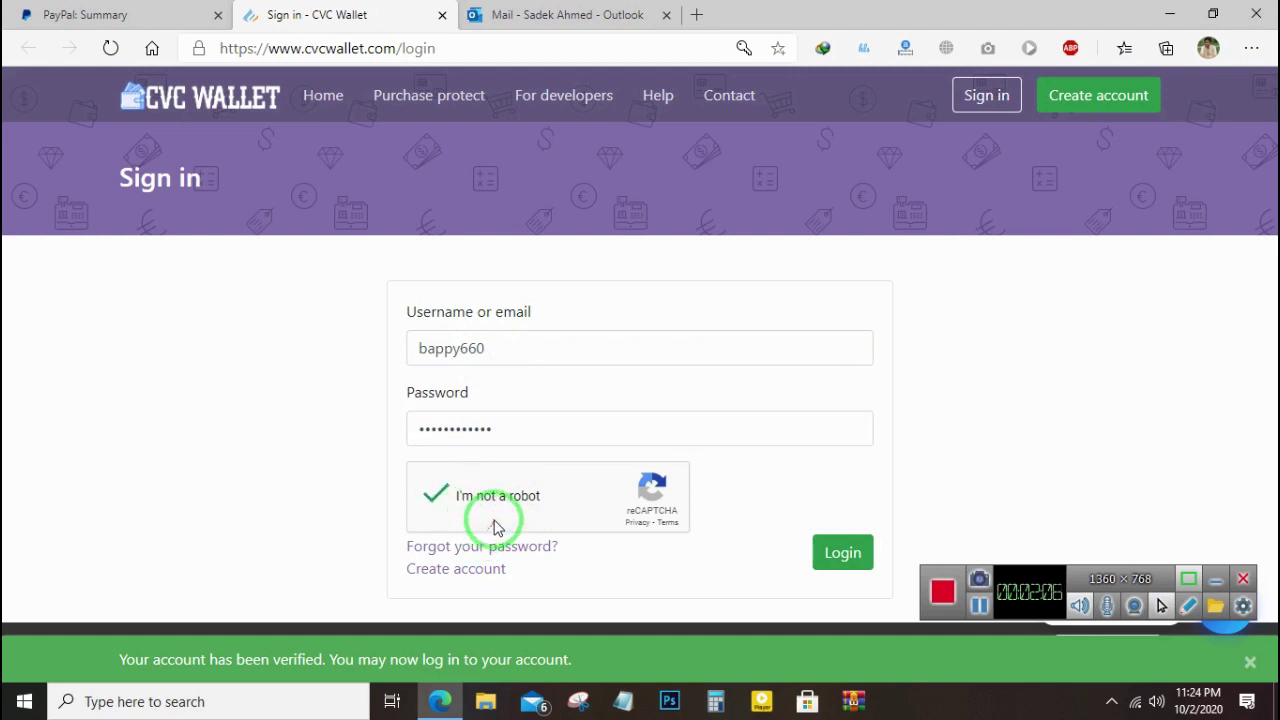
{"action": "left_click", "coordinate": [843, 552]}
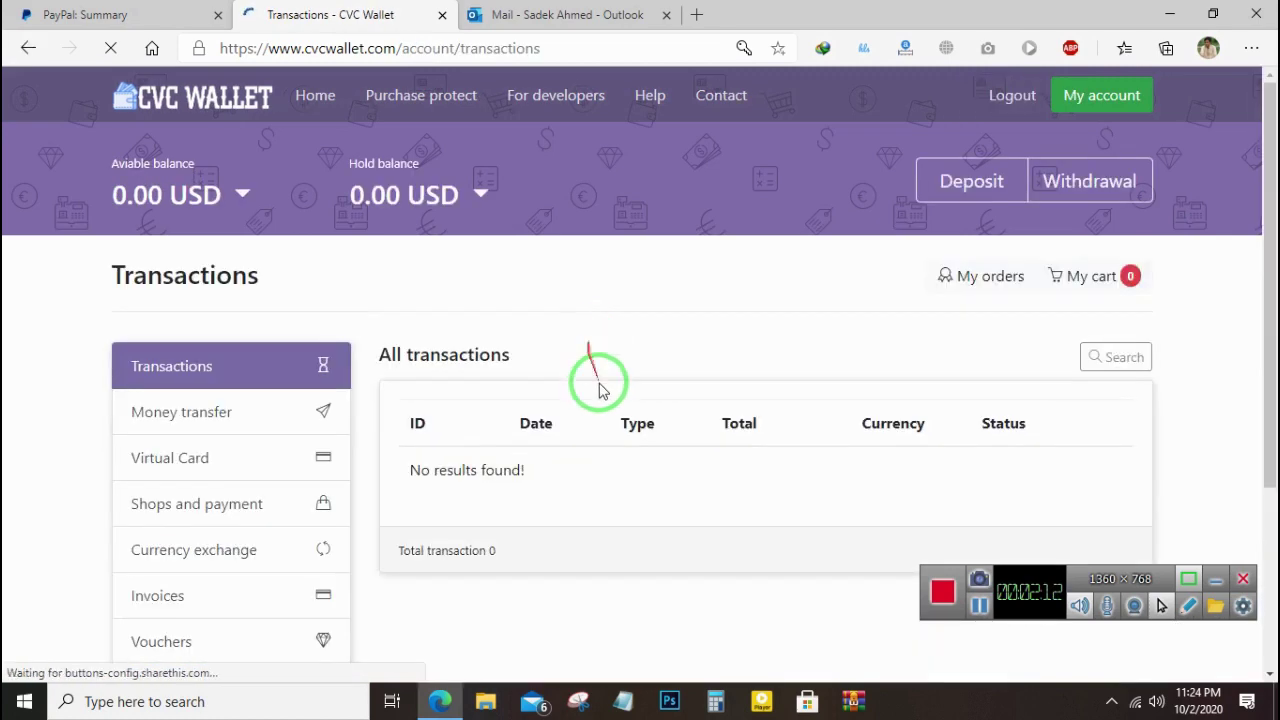
{"action": "scroll", "coordinate": [645, 465], "scroll_direction": "down", "scroll_amount": 3}
{"action": "scroll", "coordinate": [650, 380], "scroll_direction": "up", "scroll_amount": 3}
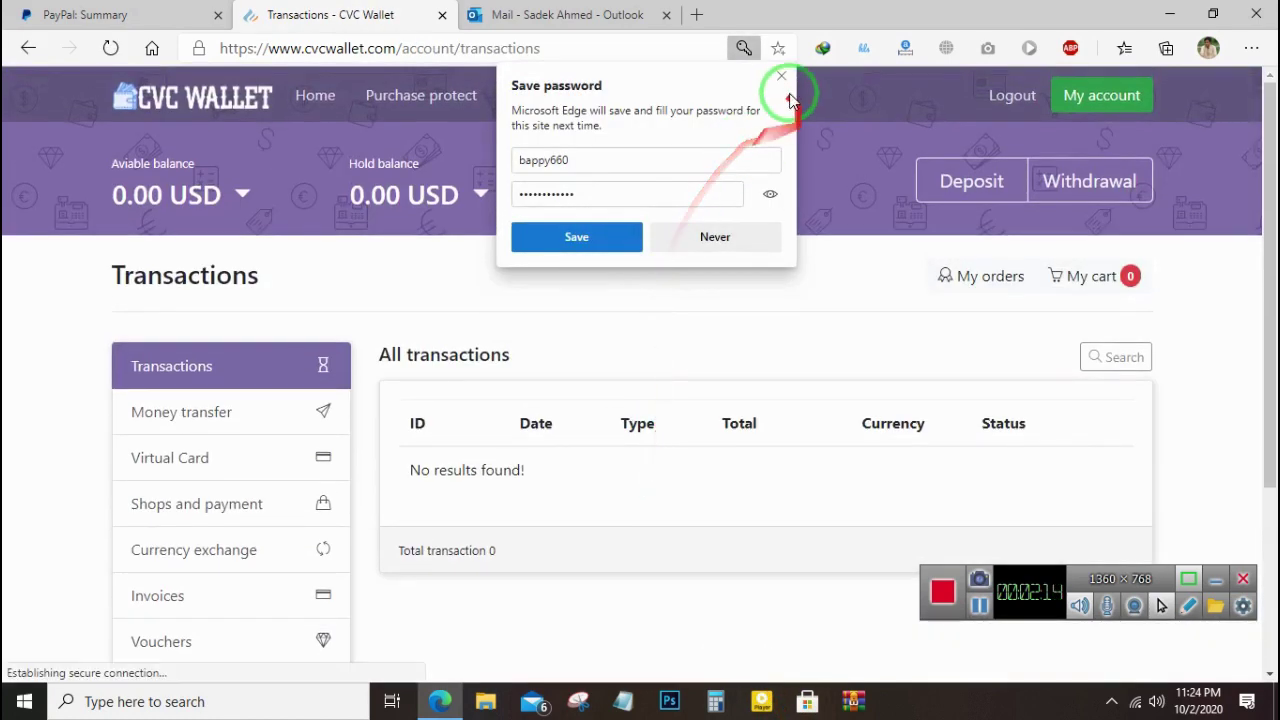
{"action": "left_click", "coordinate": [782, 78]}
- Open the Virtual Card page and examine the Card Holder Info fields required to create a card
{"action": "left_click", "coordinate": [221, 468]}
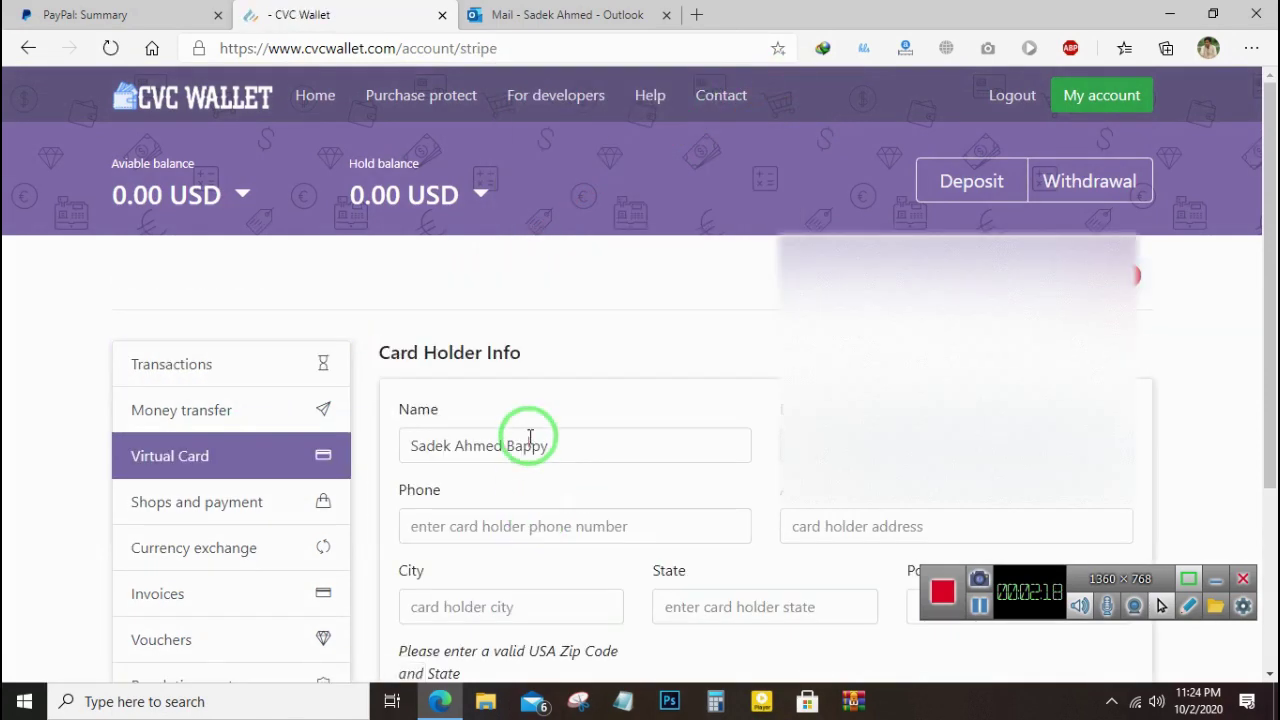
{"action": "scroll", "coordinate": [605, 303], "scroll_direction": "down", "scroll_amount": 2}
{"action": "left_click", "coordinate": [605, 265]}
{"action": "left_click", "coordinate": [611, 557]}
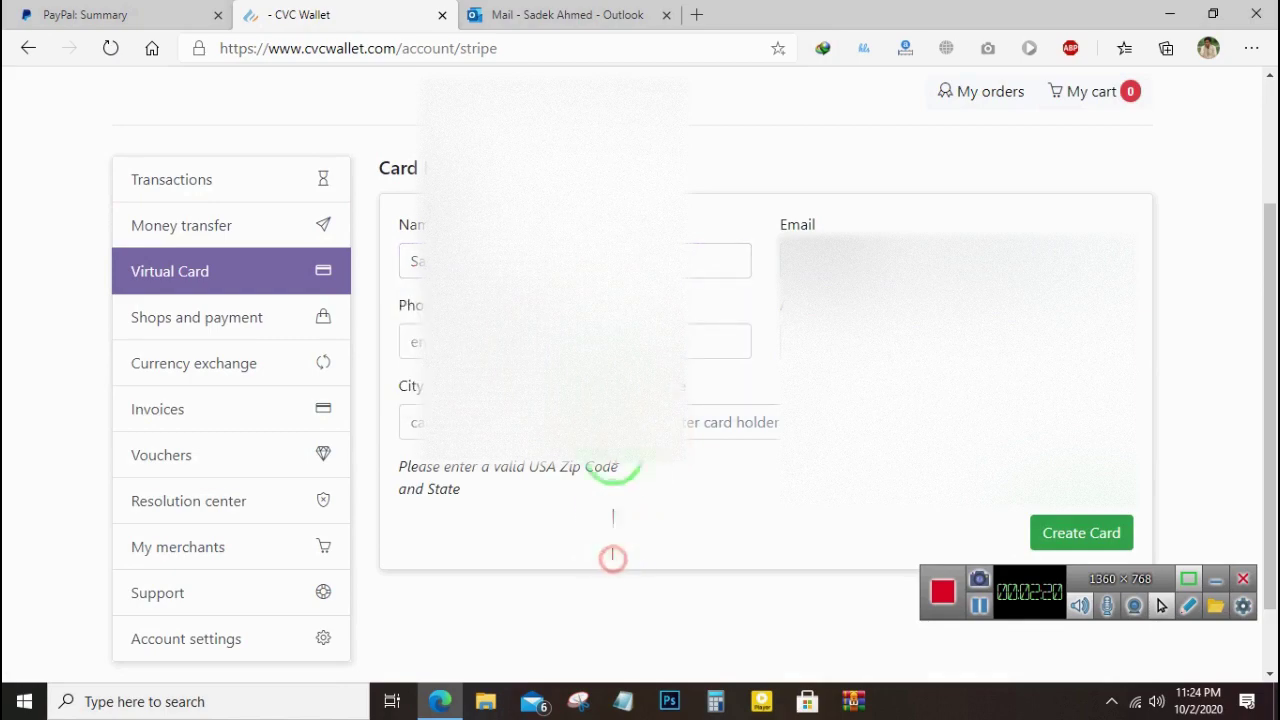
{"action": "left_click", "coordinate": [610, 425]}
{"action": "left_click", "coordinate": [614, 534]}
{"action": "scroll", "coordinate": [632, 560], "scroll_direction": "up", "scroll_amount": 2}
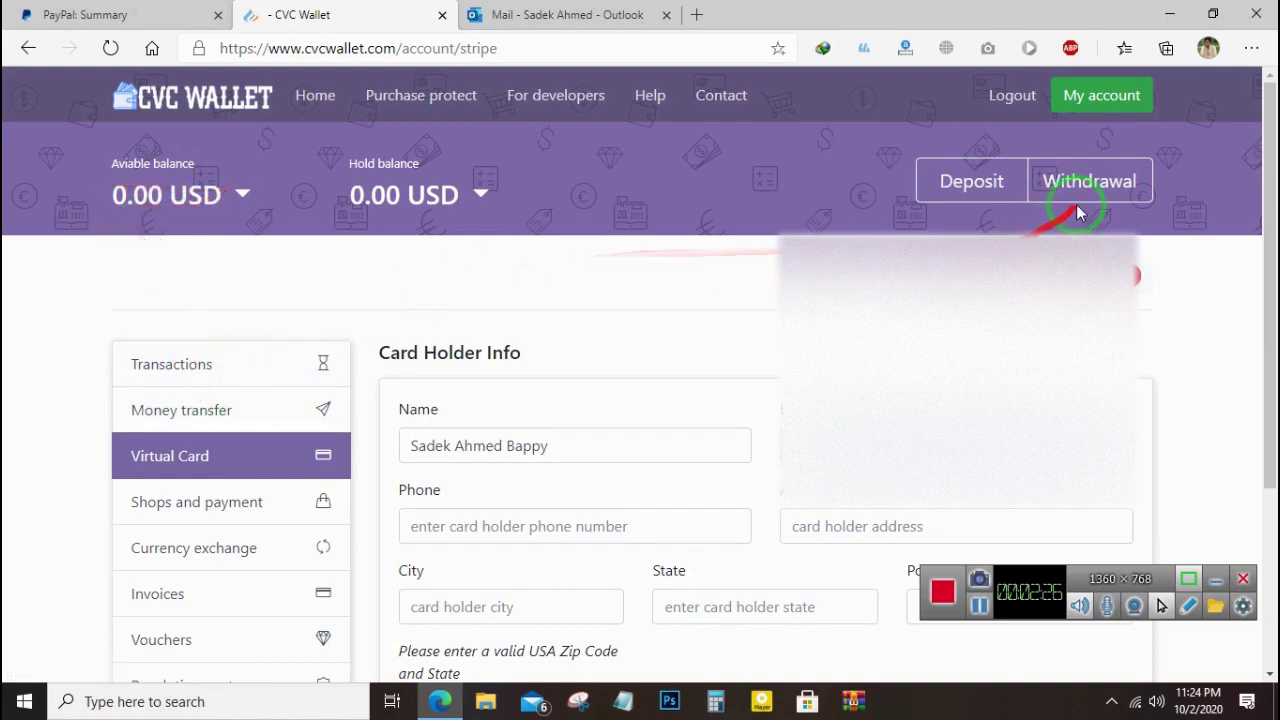
- Open the Deposit page and enter 10 as the transfer amount
{"action": "left_click", "coordinate": [977, 184]}
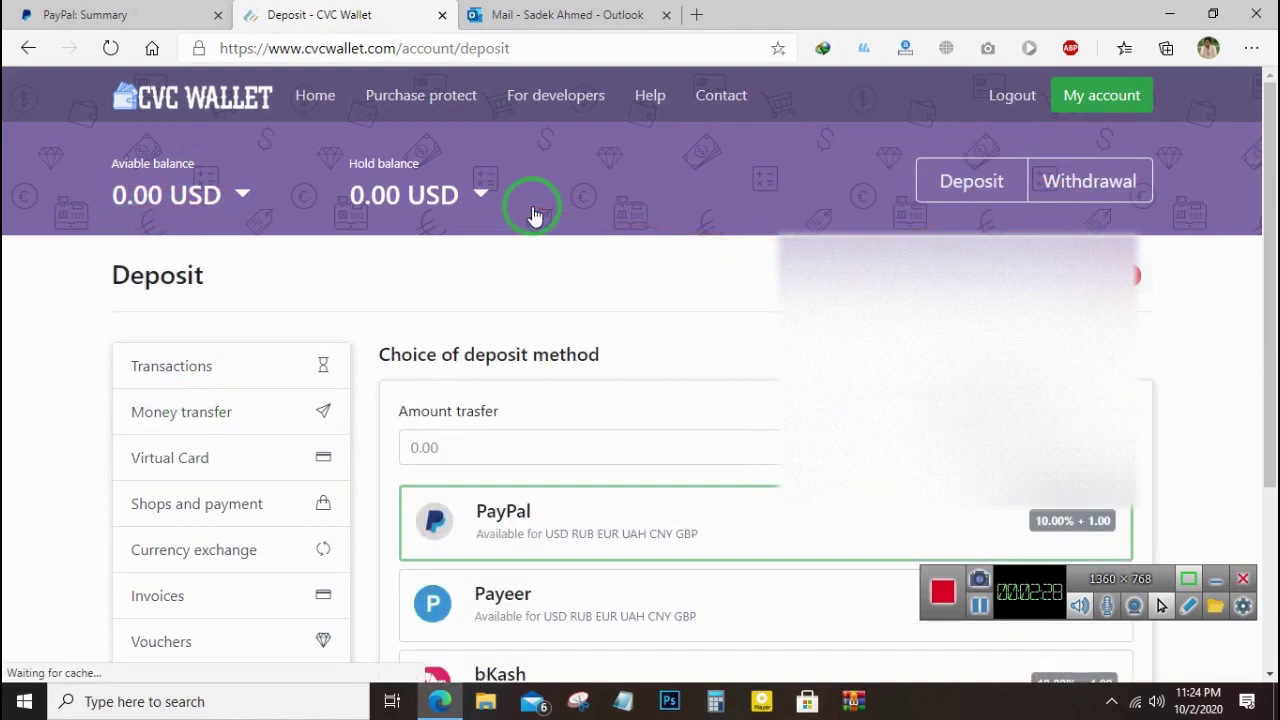
{"action": "scroll", "coordinate": [612, 420], "scroll_direction": "down", "scroll_amount": 3}
{"action": "scroll", "coordinate": [608, 437], "scroll_direction": "up", "scroll_amount": 1}
{"action": "left_click", "coordinate": [518, 256]}
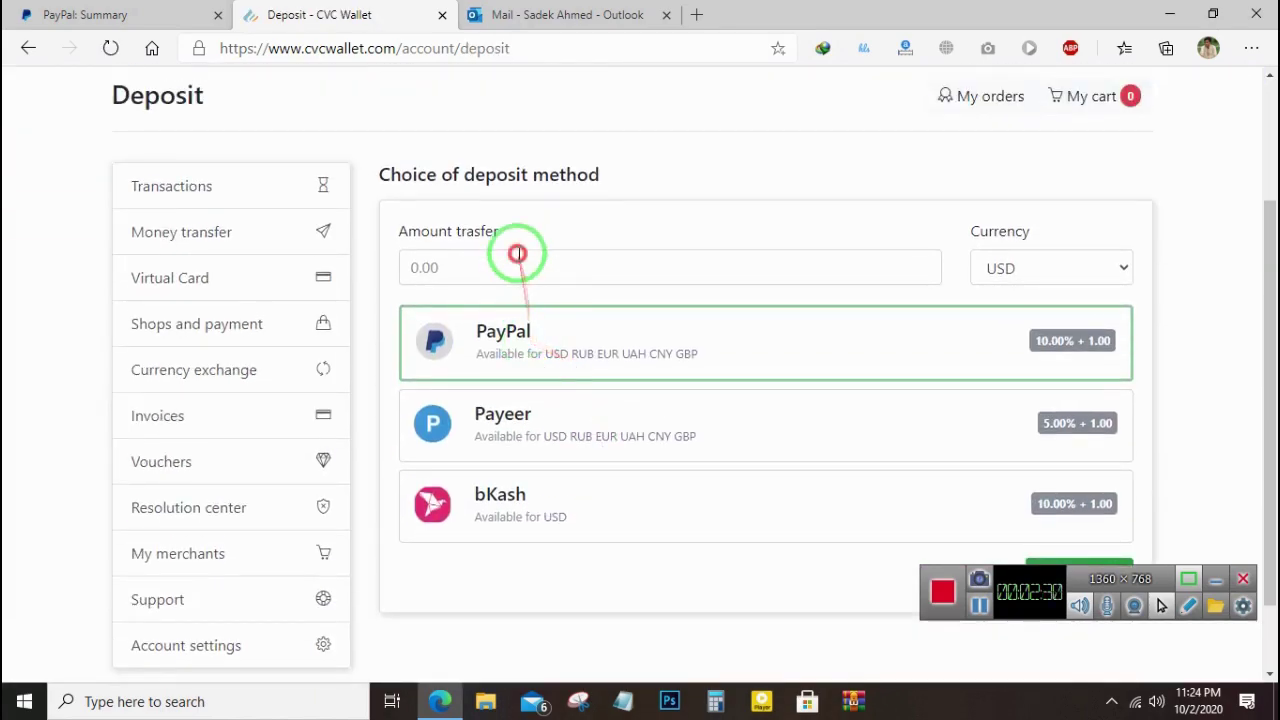
{"action": "type", "text": "10"}
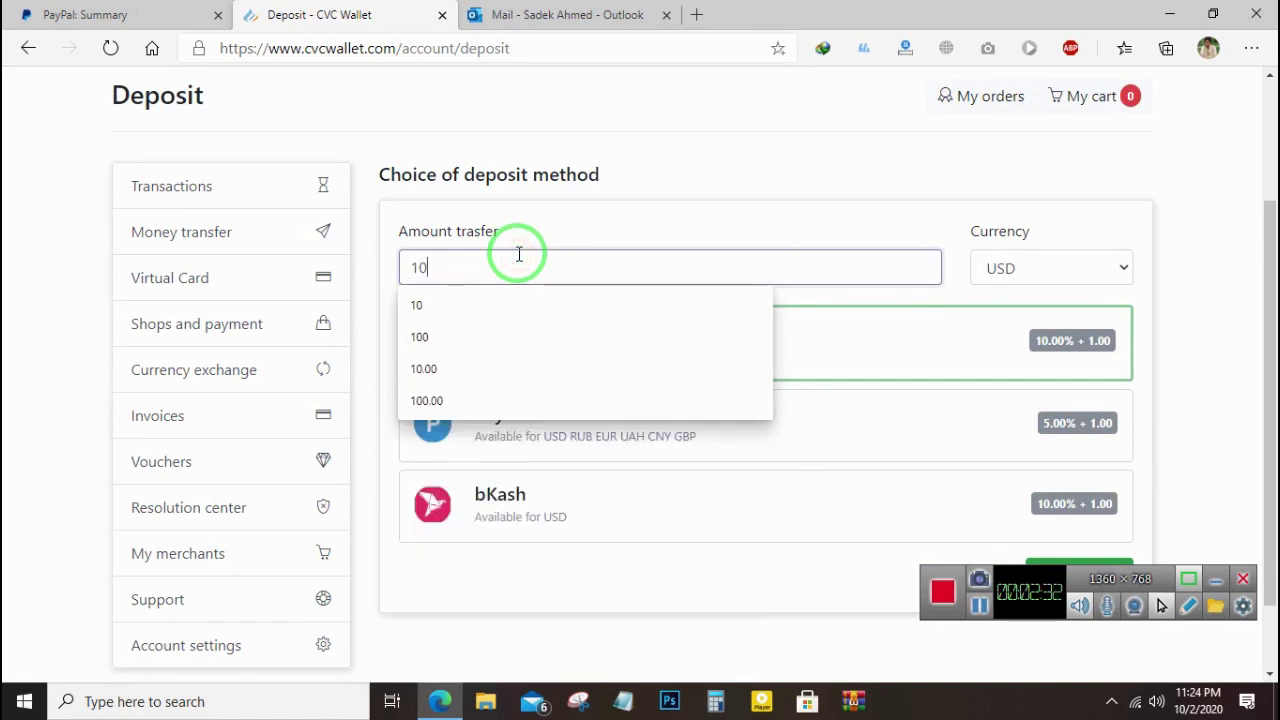
{"action": "left_click", "coordinate": [546, 233]}
{"action": "scroll", "coordinate": [405, 290], "scroll_direction": "up", "scroll_amount": 2}
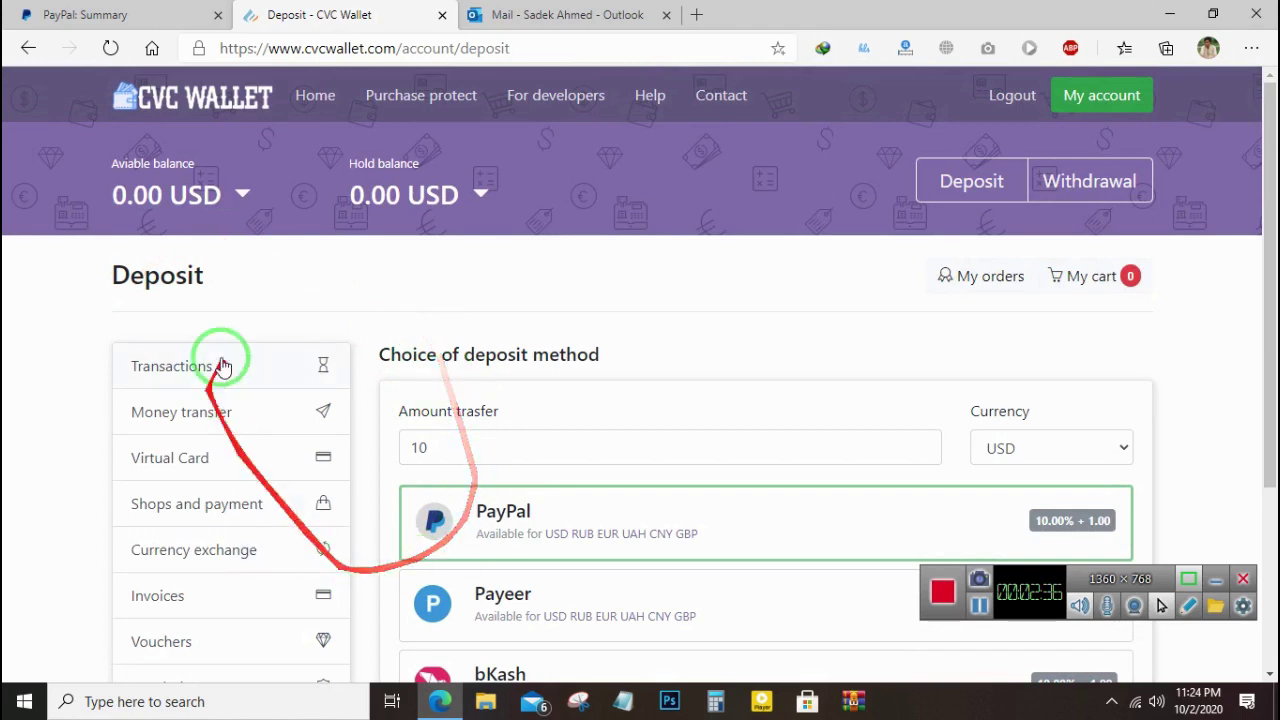
- Check the PayPal account's balance on its summary page and return to the CVC Wallet deposit form
{"action": "left_click", "coordinate": [486, 451]}
{"action": "left_click", "coordinate": [533, 405]}
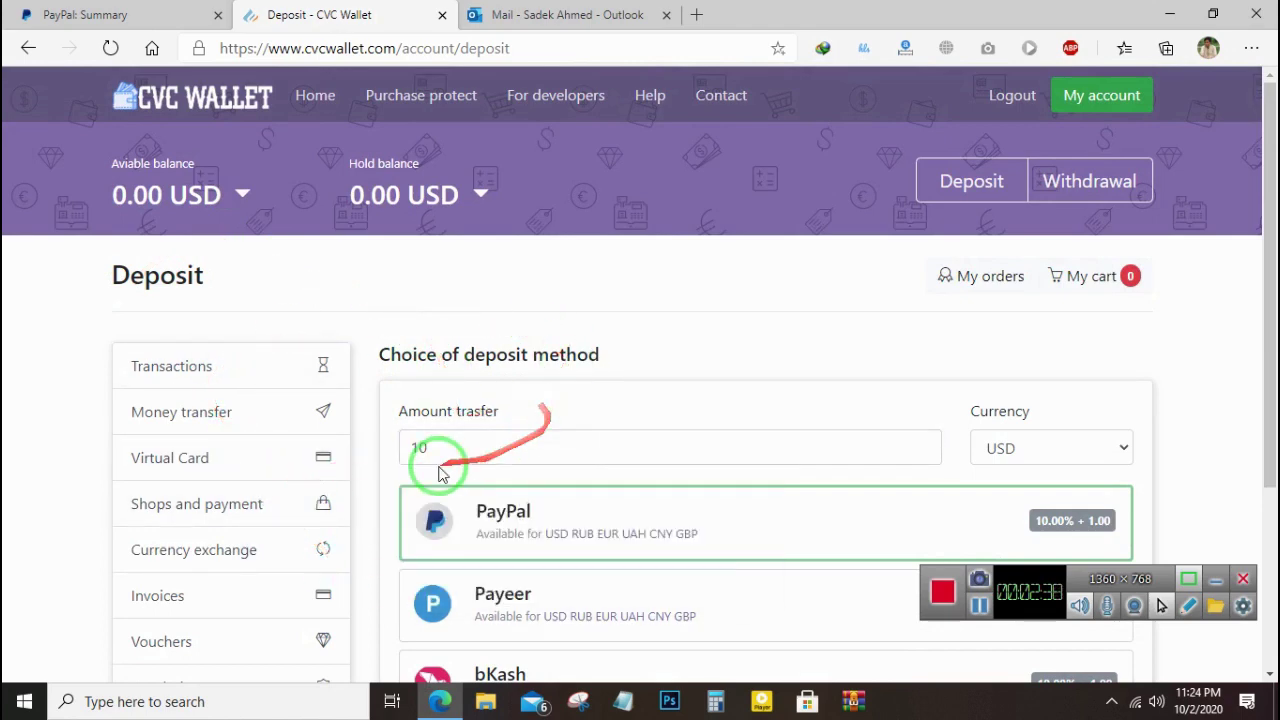
{"action": "scroll", "coordinate": [450, 340], "scroll_direction": "down", "scroll_amount": 2}
{"action": "left_click", "coordinate": [489, 263]}
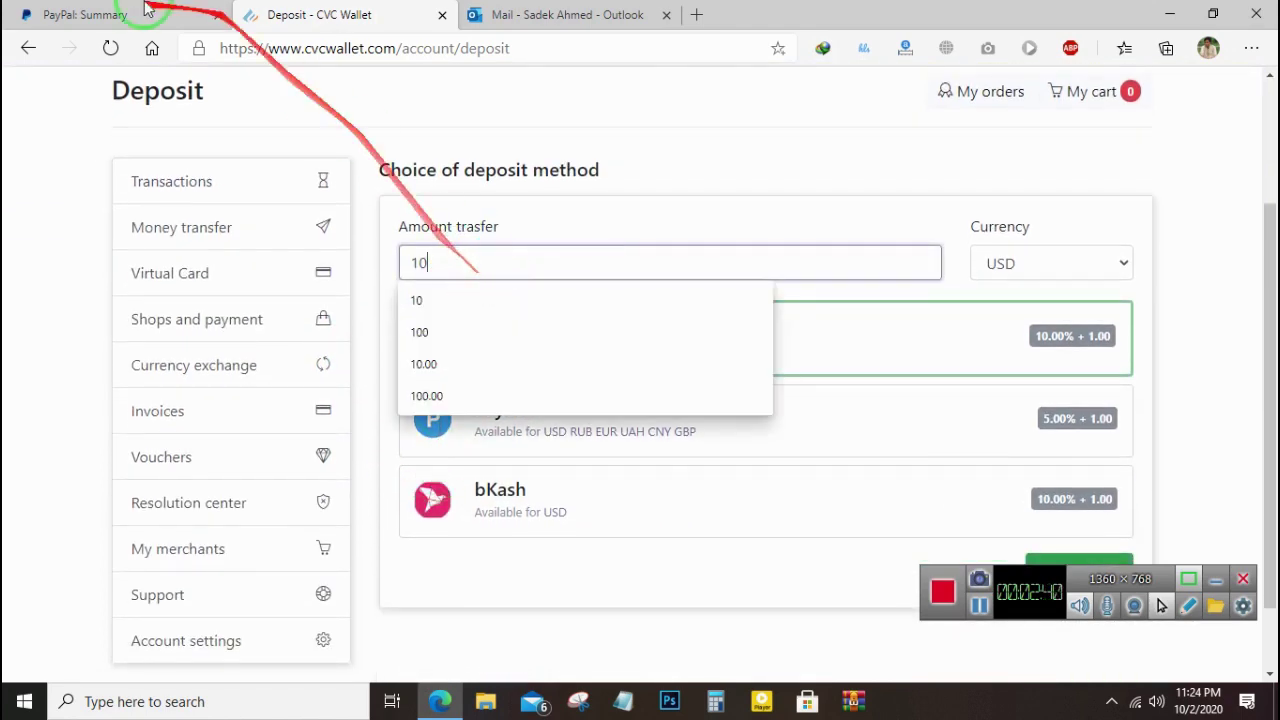
{"action": "left_click", "coordinate": [185, 14]}
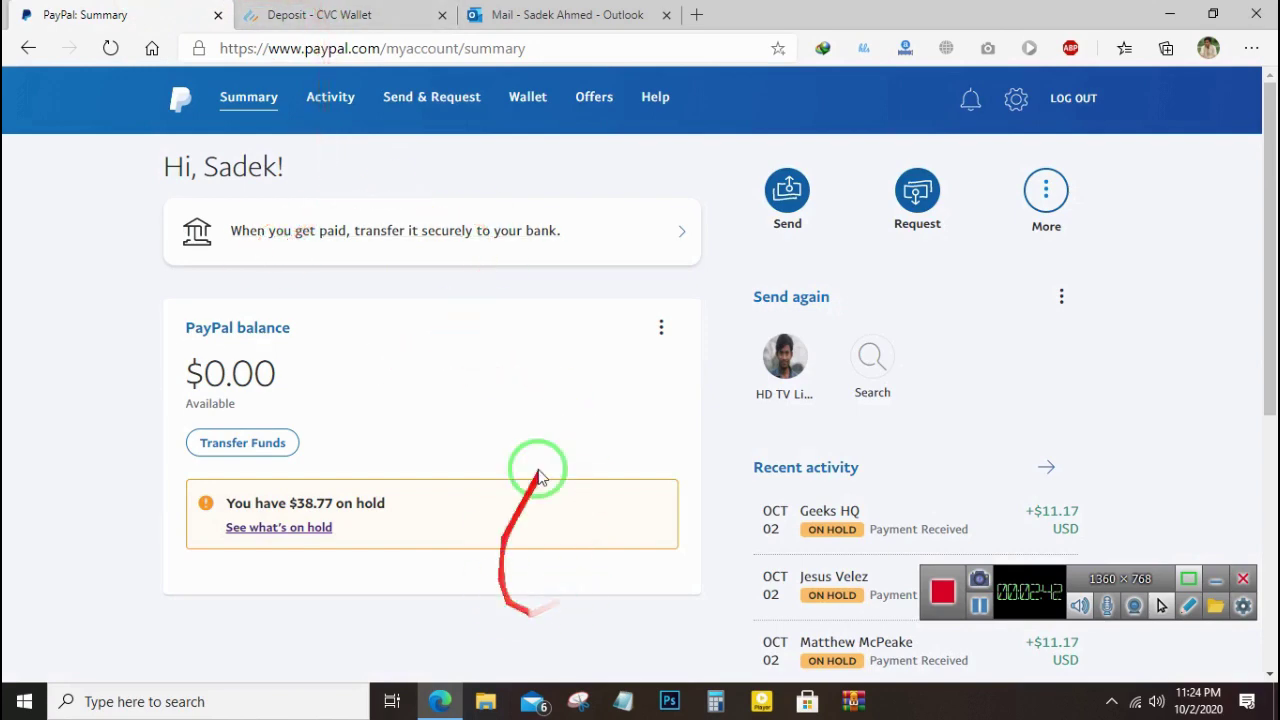
{"action": "left_click", "coordinate": [330, 14]}
{"action": "left_click", "coordinate": [460, 257]}
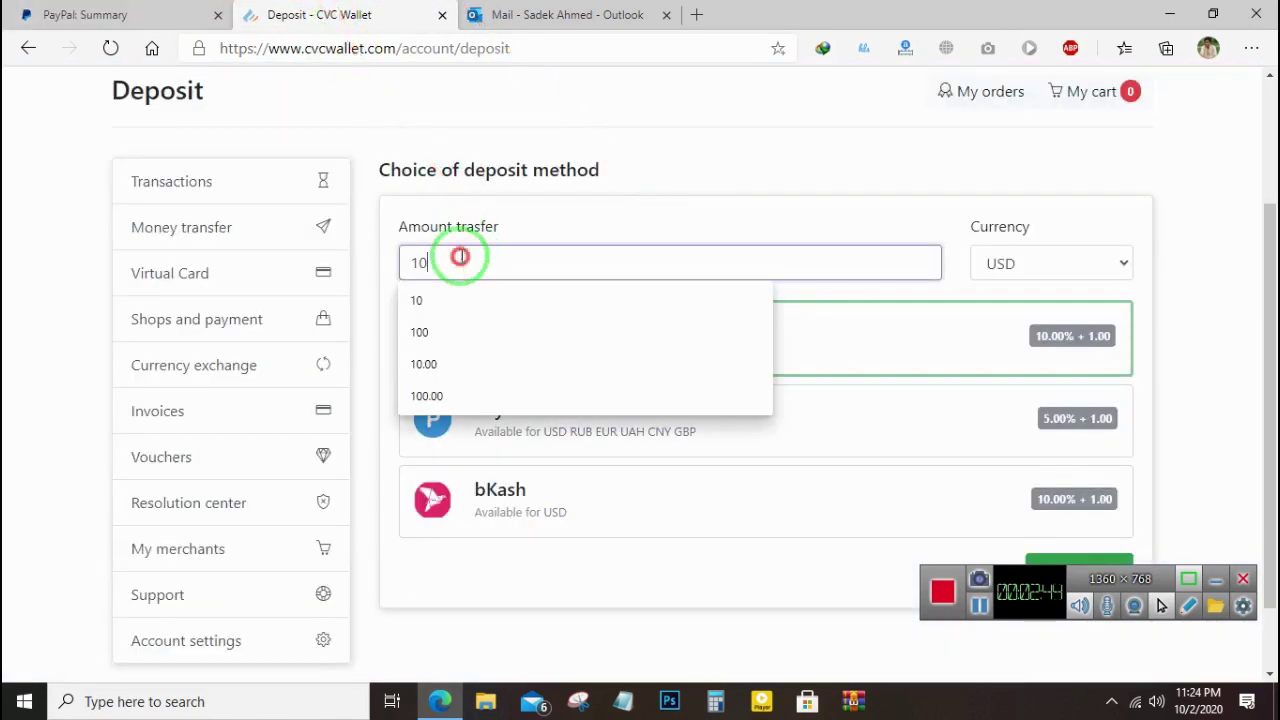
{"action": "left_click", "coordinate": [557, 223]}
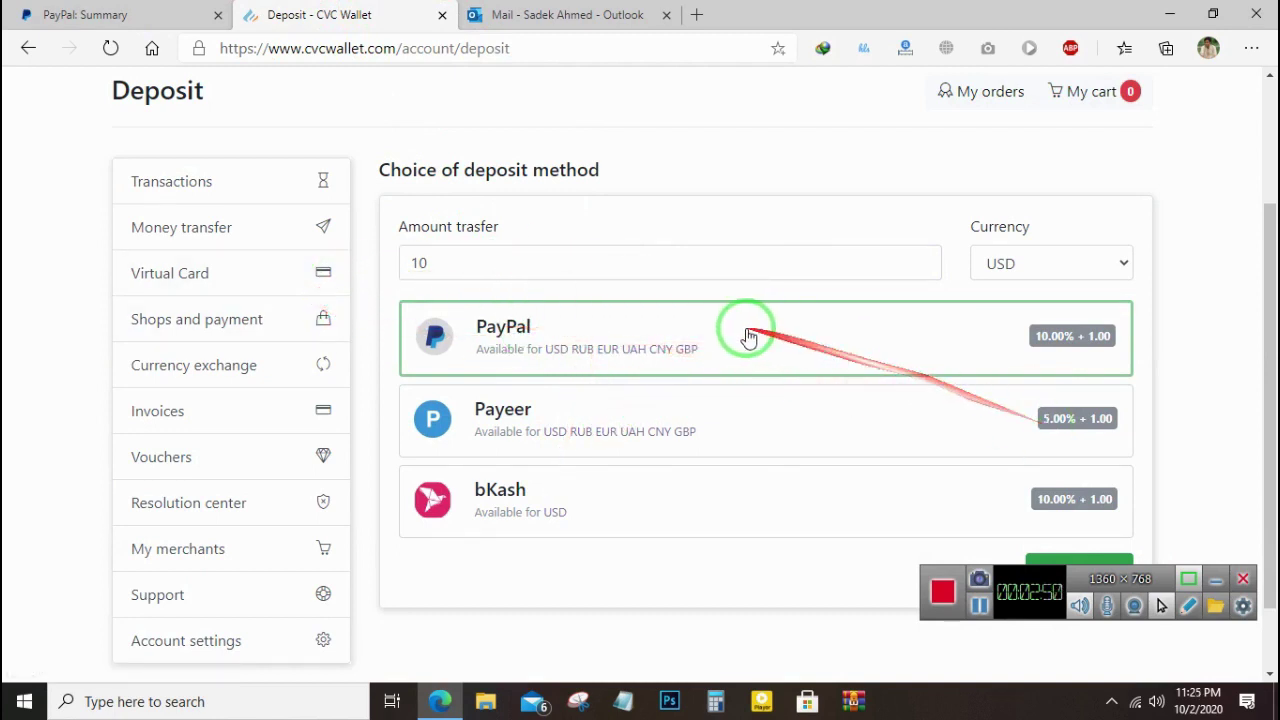
{"action": "left_click", "coordinate": [862, 445]}
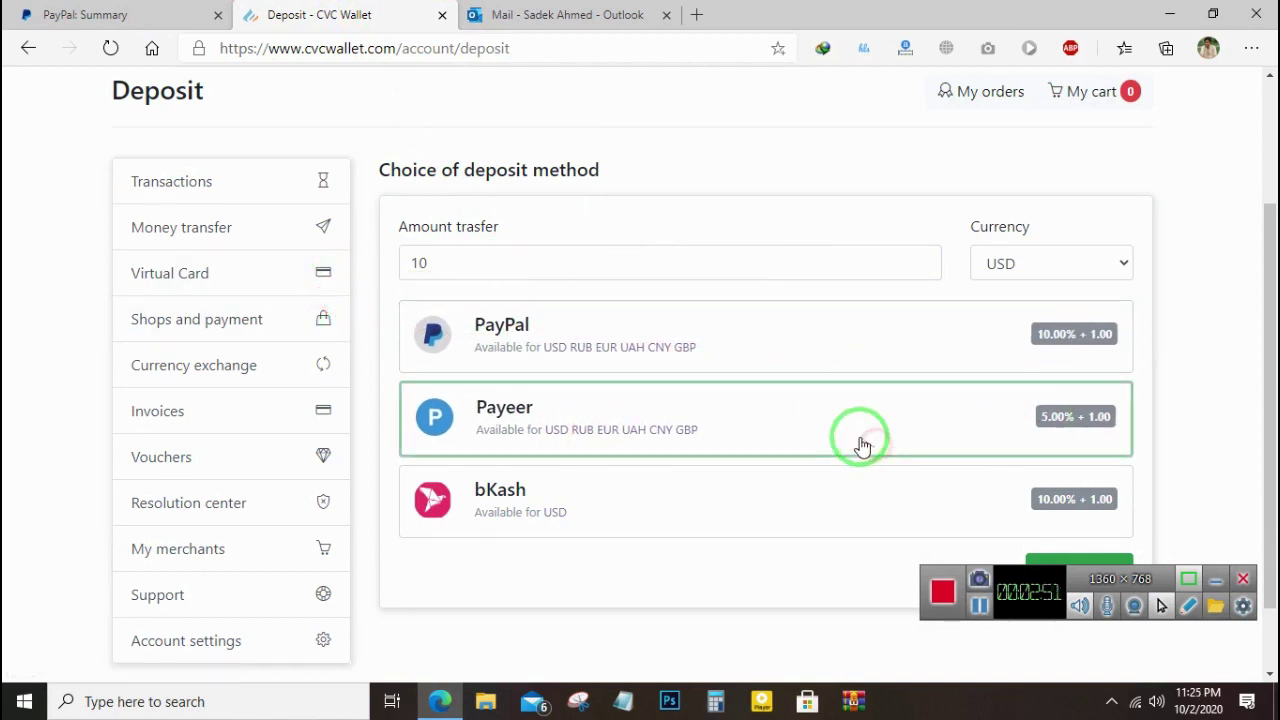
{"action": "left_click", "coordinate": [738, 500]}
{"action": "left_click", "coordinate": [785, 425]}
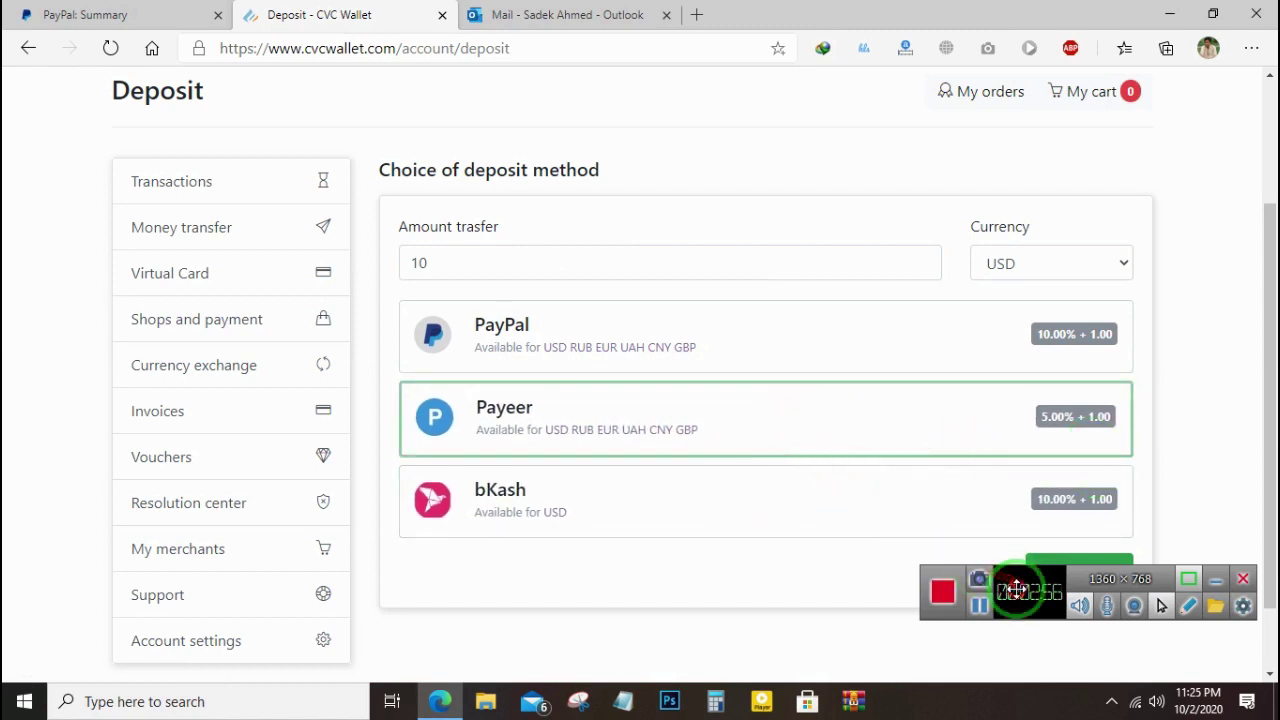
{"action": "left_click", "coordinate": [980, 578]}
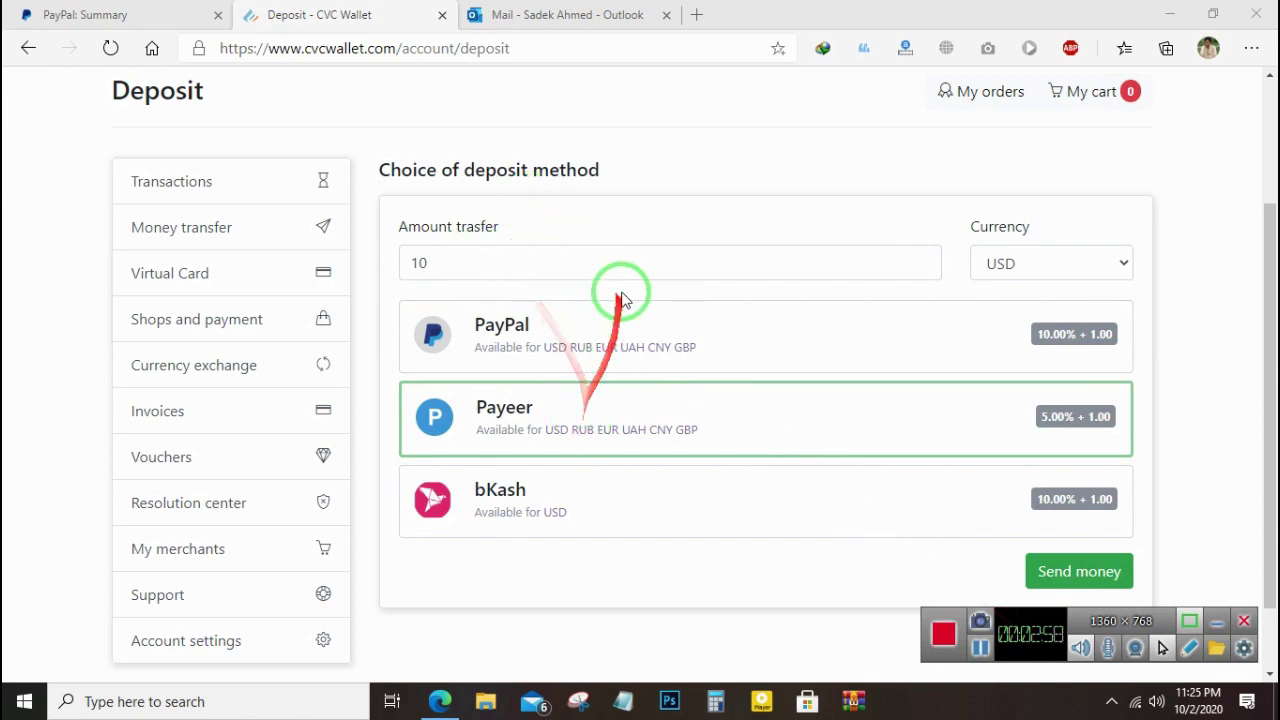
- Choose bKash as the method for the 10 USD deposit, then submit and confirm the deposit request
{"action": "left_click", "coordinate": [605, 510]}
{"action": "left_click", "coordinate": [463, 254]}
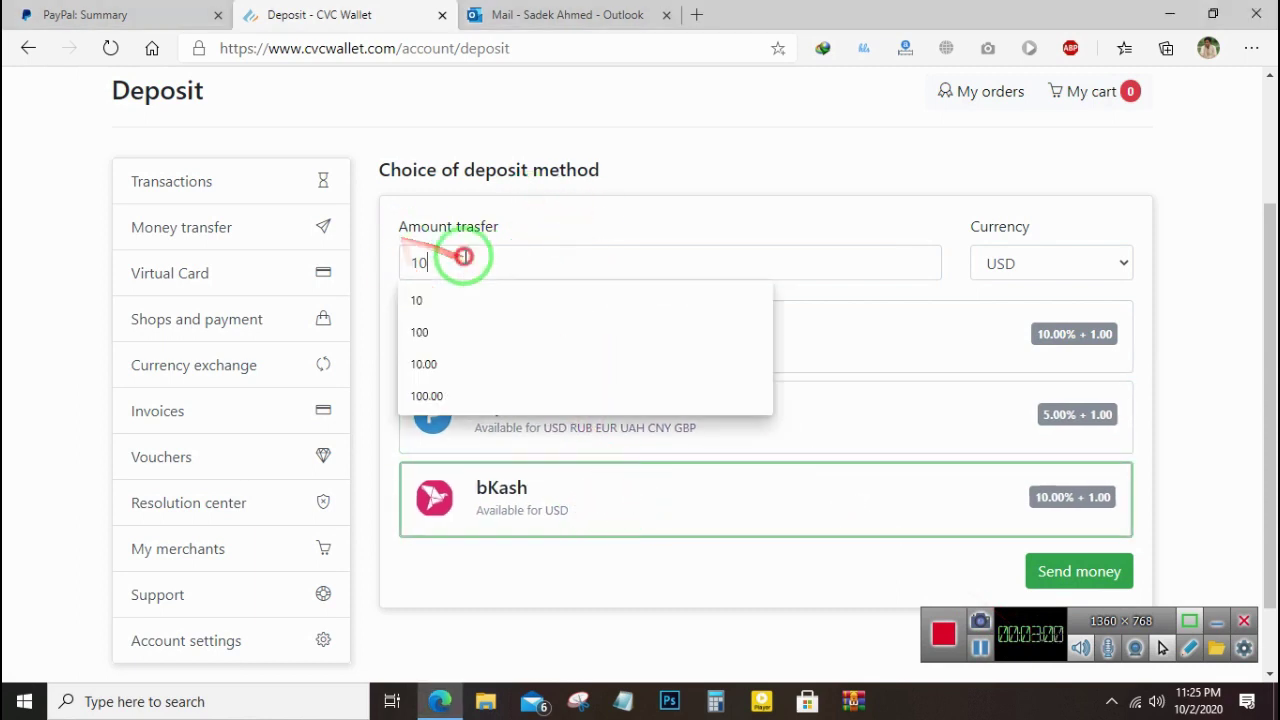
{"action": "left_click", "coordinate": [571, 217]}
{"action": "left_click", "coordinate": [1103, 575]}
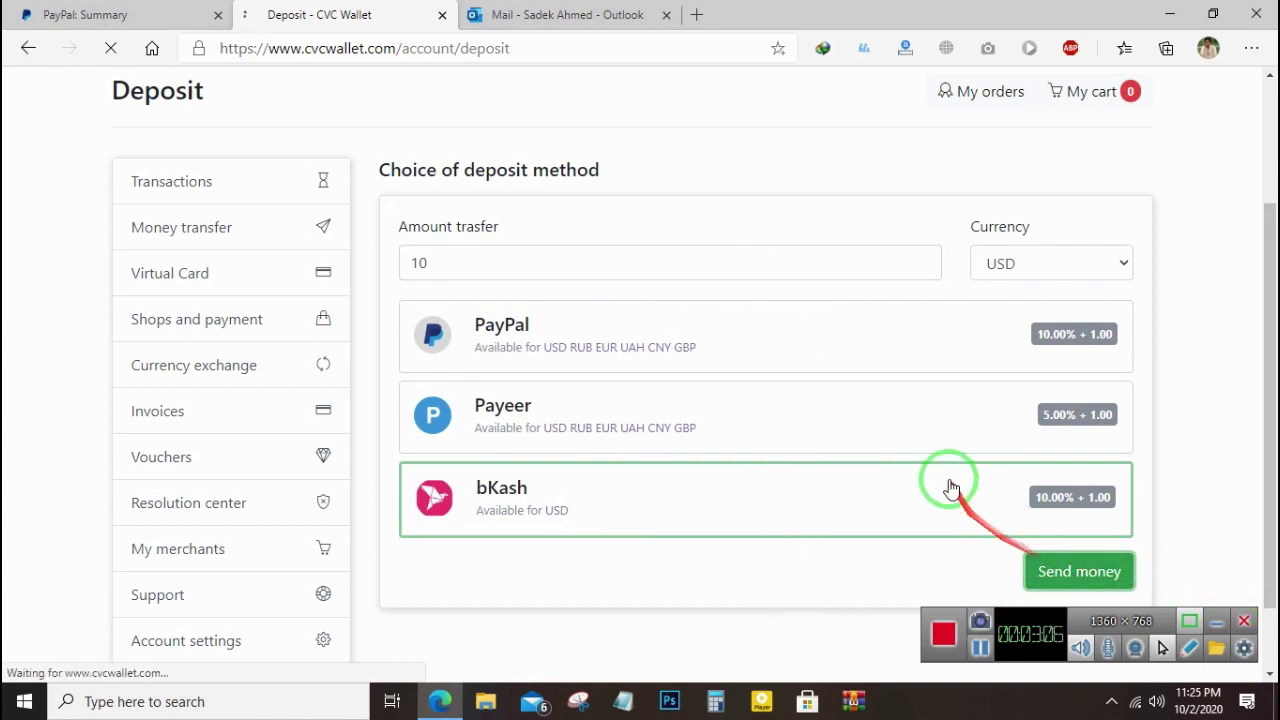
{"action": "scroll", "coordinate": [551, 300], "scroll_direction": "down", "scroll_amount": 2}
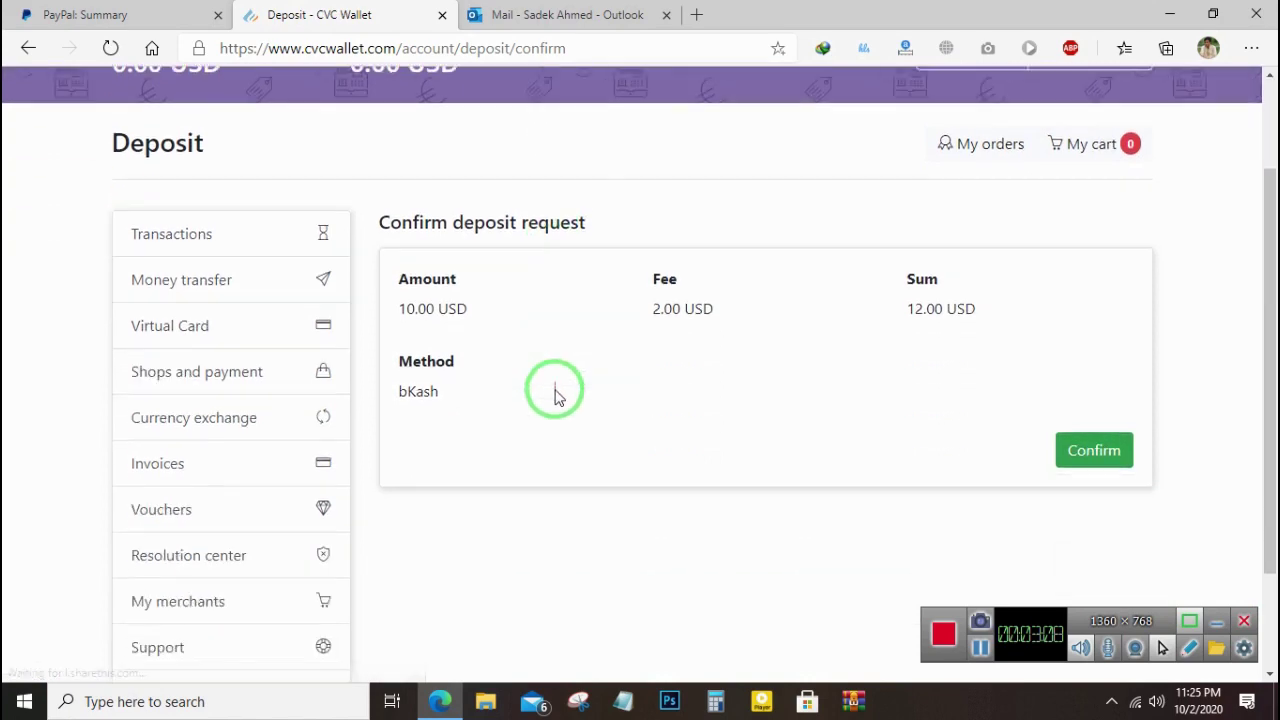
{"action": "left_click", "coordinate": [1101, 408]}
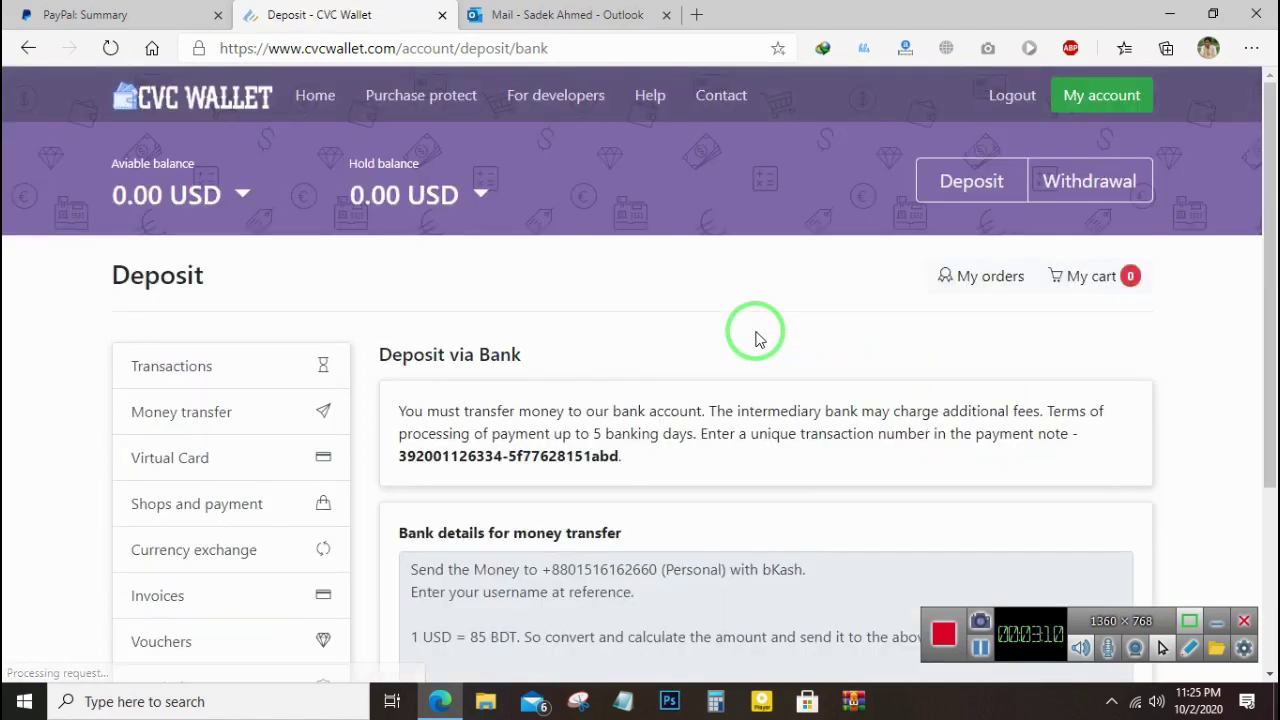
- Examine the bKash transfer instructions on the deposit page, including the recipient number, username reference and exchange rate
{"action": "scroll", "coordinate": [755, 342], "scroll_direction": "down", "scroll_amount": 1}
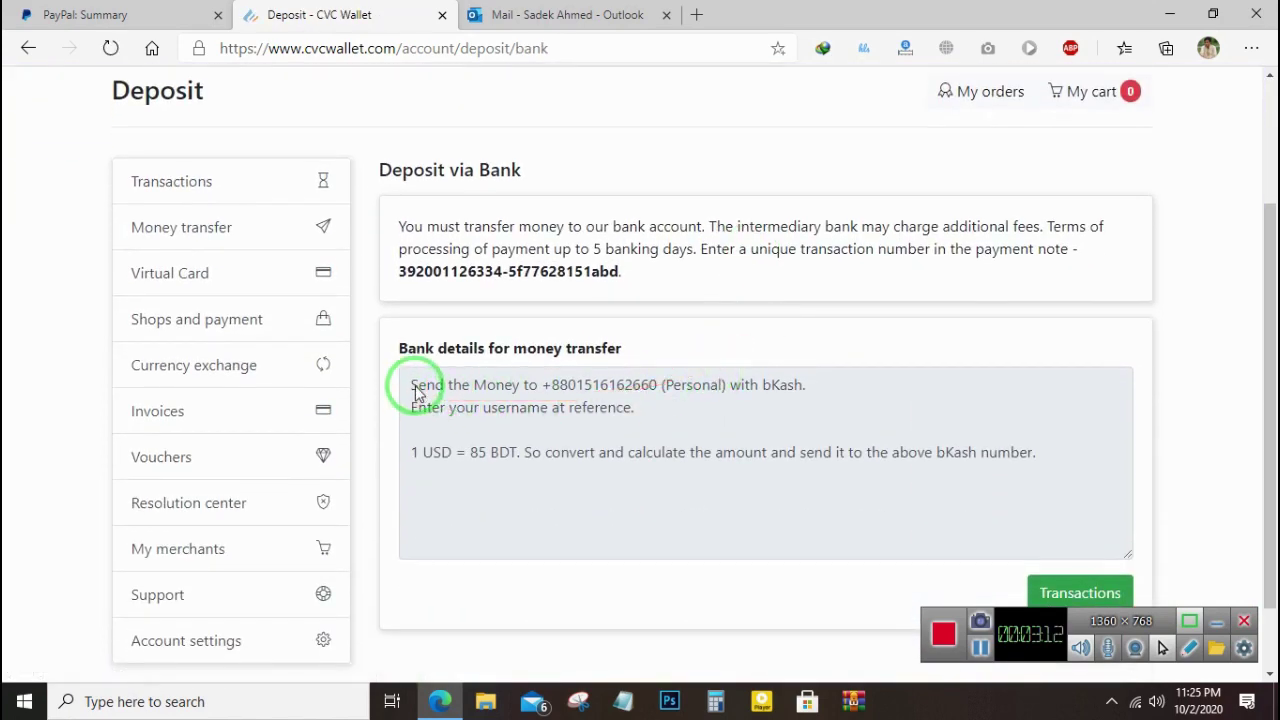
{"action": "left_click_drag", "start_coordinate": [415, 390], "coordinate": [843, 380]}
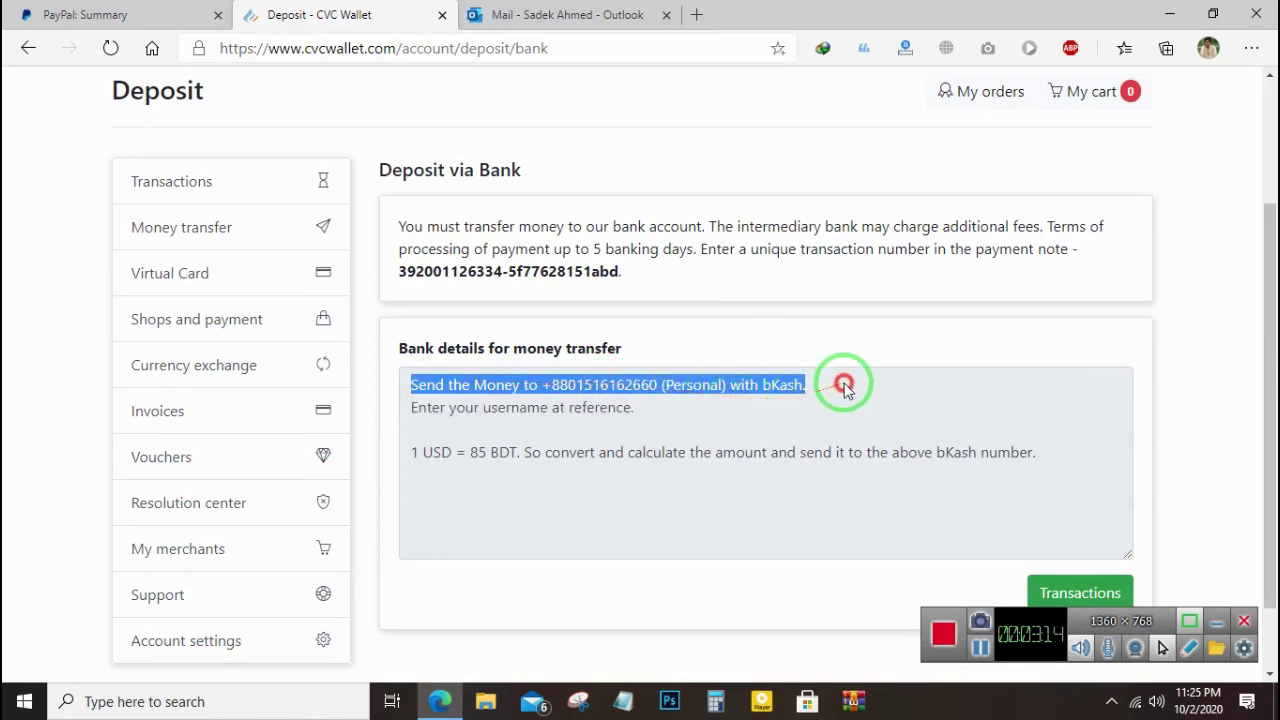
{"action": "left_click", "coordinate": [857, 400]}
{"action": "left_click_drag", "start_coordinate": [428, 449], "coordinate": [1030, 455]}
{"action": "left_click", "coordinate": [1030, 455]}
{"action": "scroll", "coordinate": [586, 469], "scroll_direction": "down", "scroll_amount": 1}
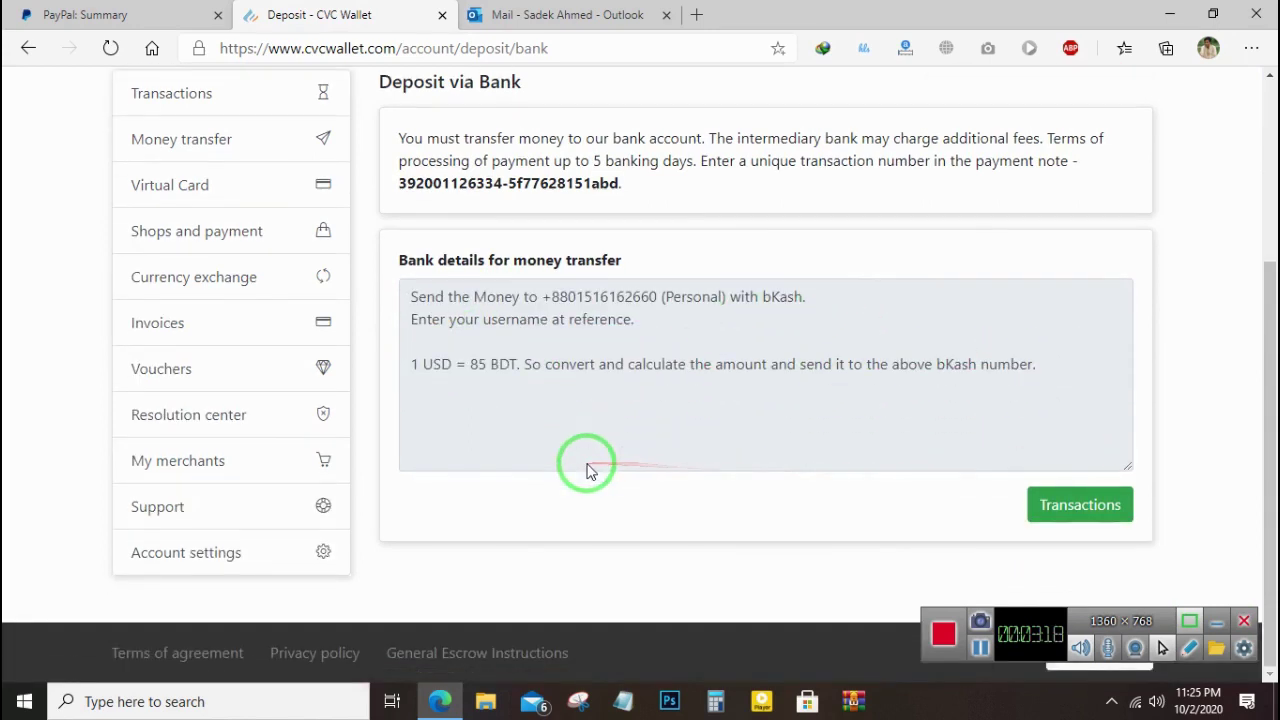
{"action": "scroll", "coordinate": [586, 466], "scroll_direction": "up", "scroll_amount": 3}
{"action": "left_click_drag", "start_coordinate": [449, 567], "coordinate": [713, 577]}
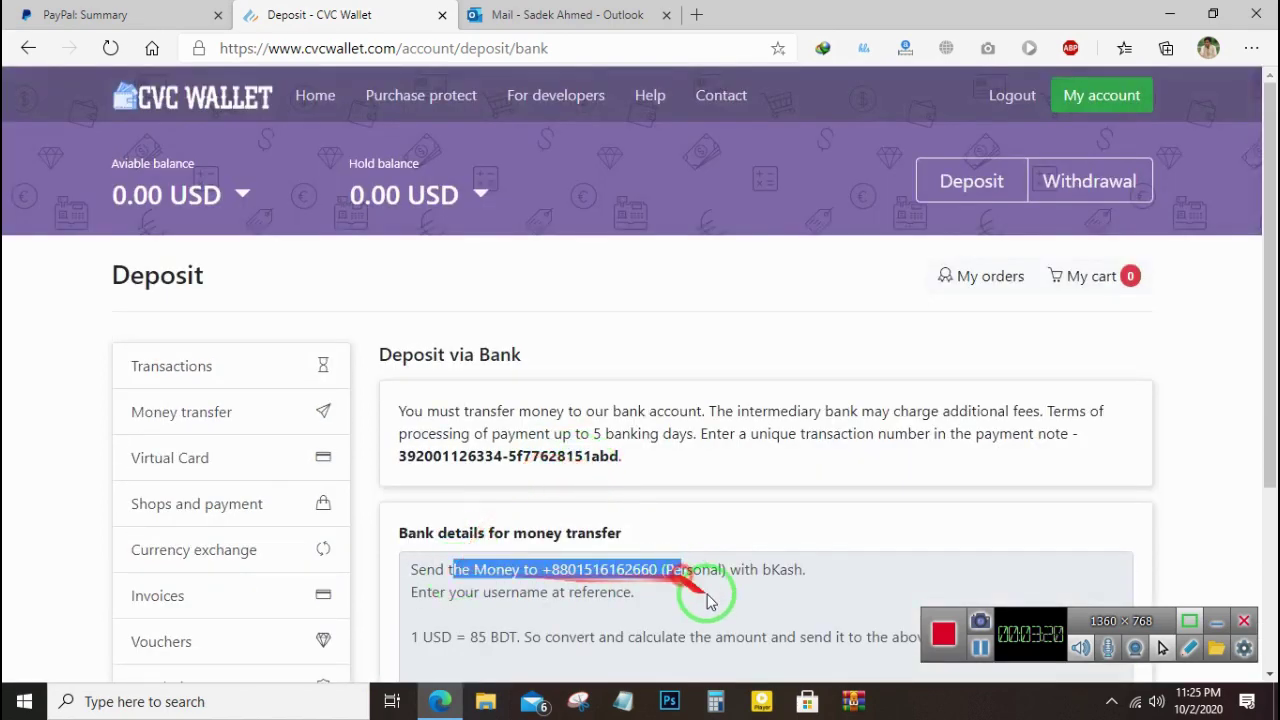
{"action": "left_click", "coordinate": [637, 592]}
{"action": "scroll", "coordinate": [777, 523], "scroll_direction": "down", "scroll_amount": 3}
- Open the transaction list and examine the pending bKash deposit's details and payment comment
{"action": "left_click", "coordinate": [1058, 504]}
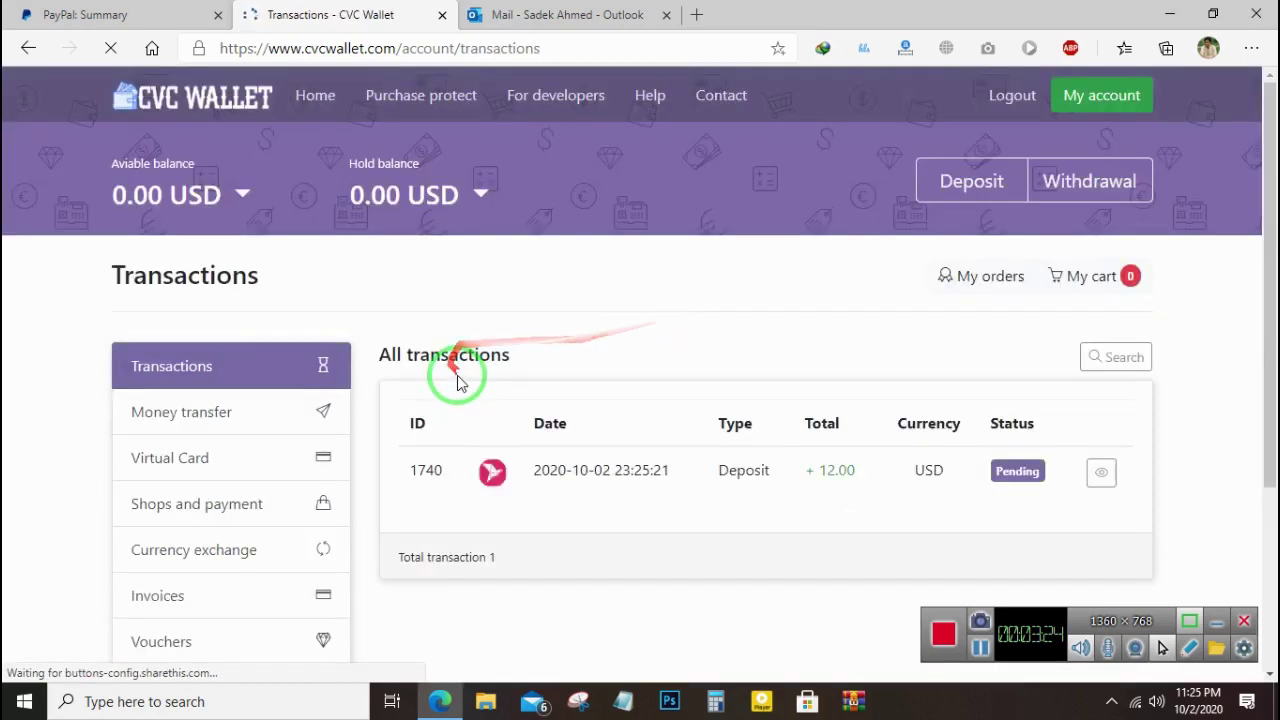
{"action": "left_click", "coordinate": [1100, 472]}
{"action": "scroll", "coordinate": [338, 374], "scroll_direction": "down", "scroll_amount": 3}
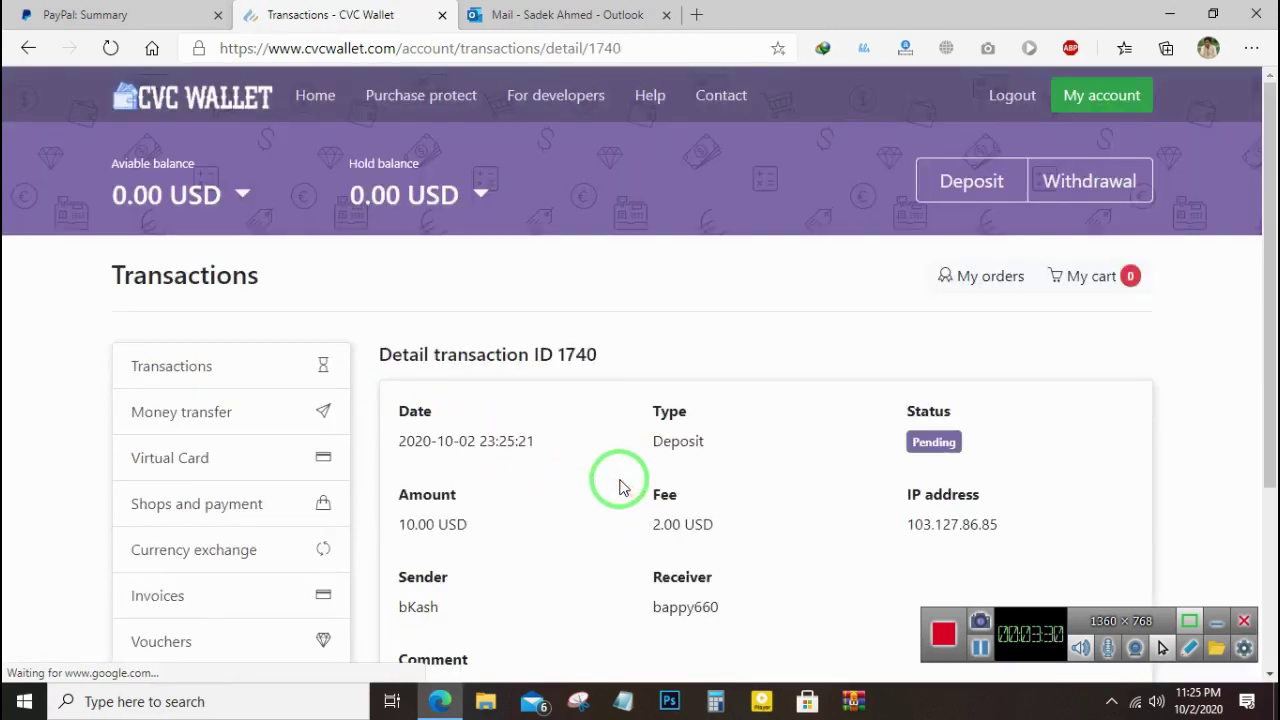
{"action": "scroll", "coordinate": [619, 485], "scroll_direction": "down", "scroll_amount": 2}
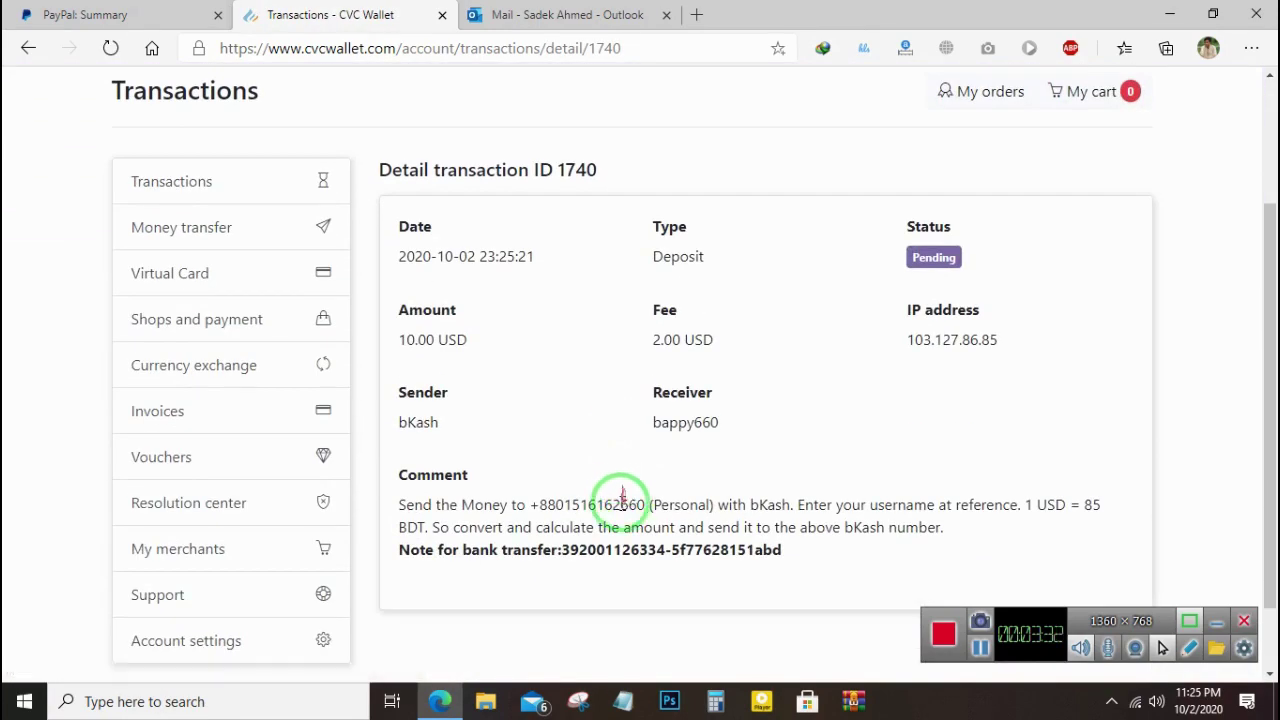
{"action": "left_click_drag", "start_coordinate": [541, 505], "coordinate": [611, 505]}
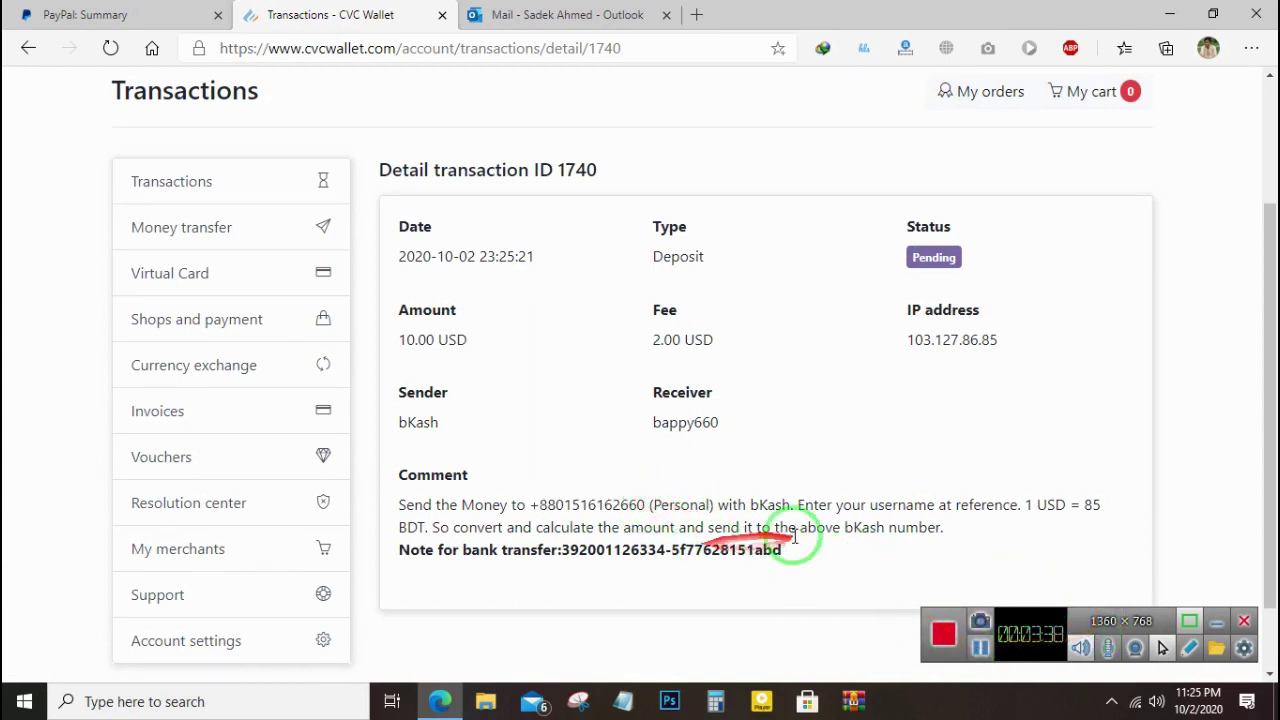
{"action": "left_click_drag", "start_coordinate": [526, 505], "coordinate": [665, 504]}
{"action": "left_click", "coordinate": [605, 510]}
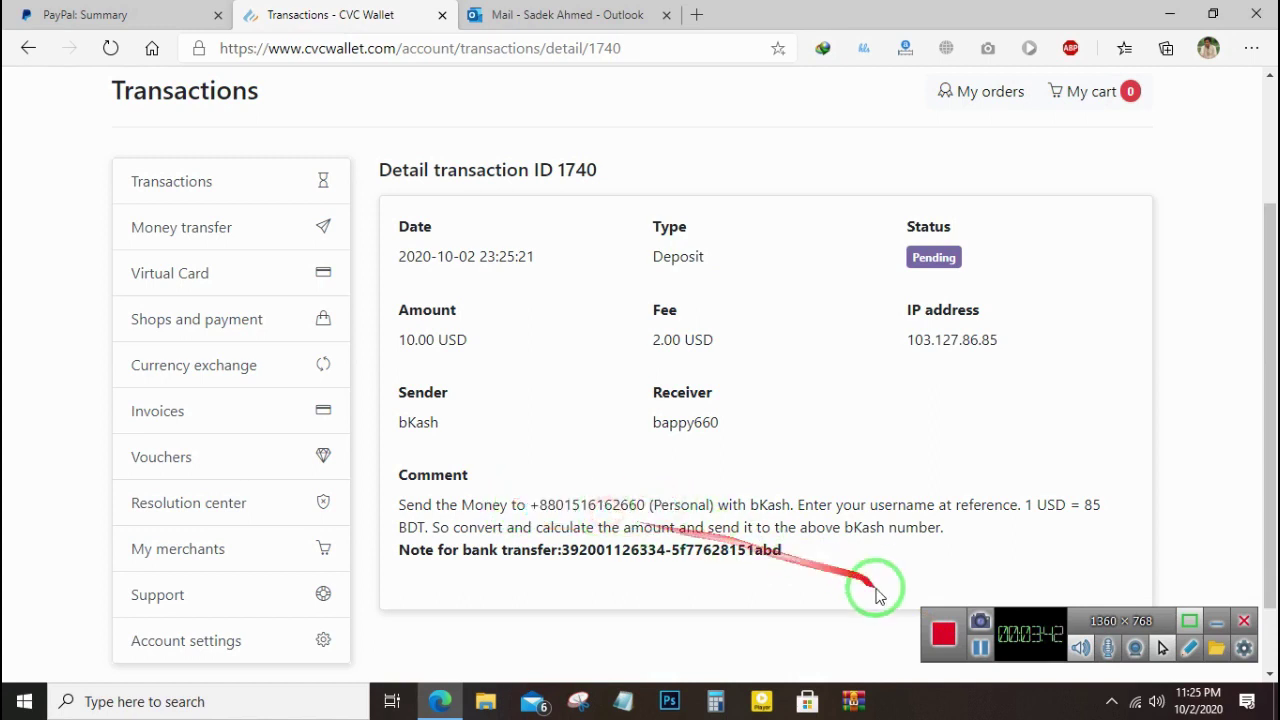
- Check the bKash deposit's status in the transaction list and the account's available balance
{"action": "left_click", "coordinate": [980, 647]}
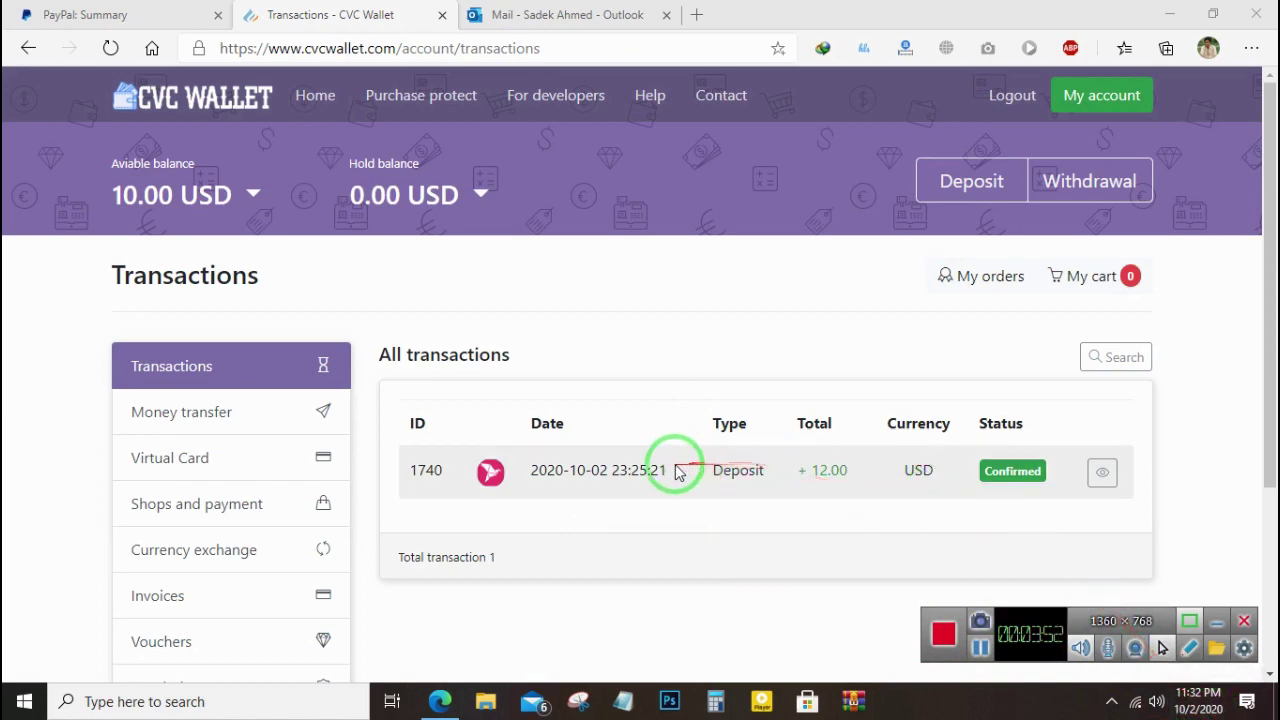
{"action": "left_click_drag", "start_coordinate": [534, 487], "coordinate": [918, 479]}
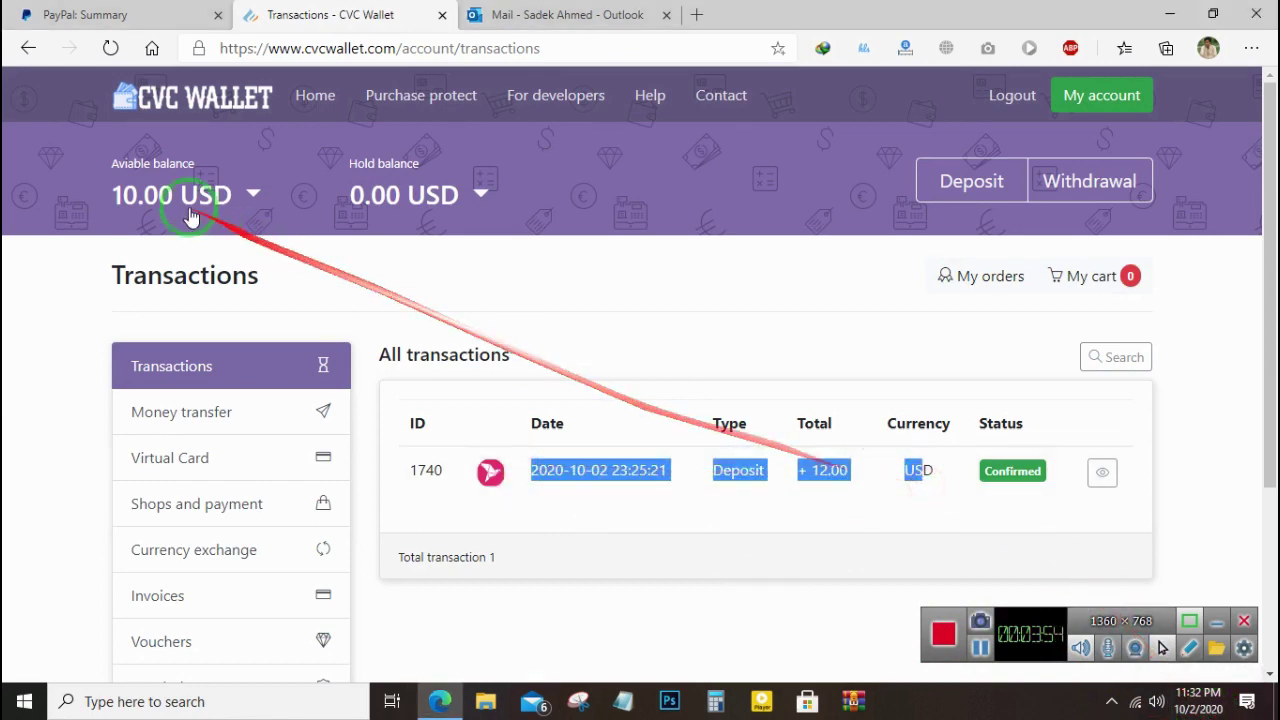
{"action": "left_click", "coordinate": [74, 264]}
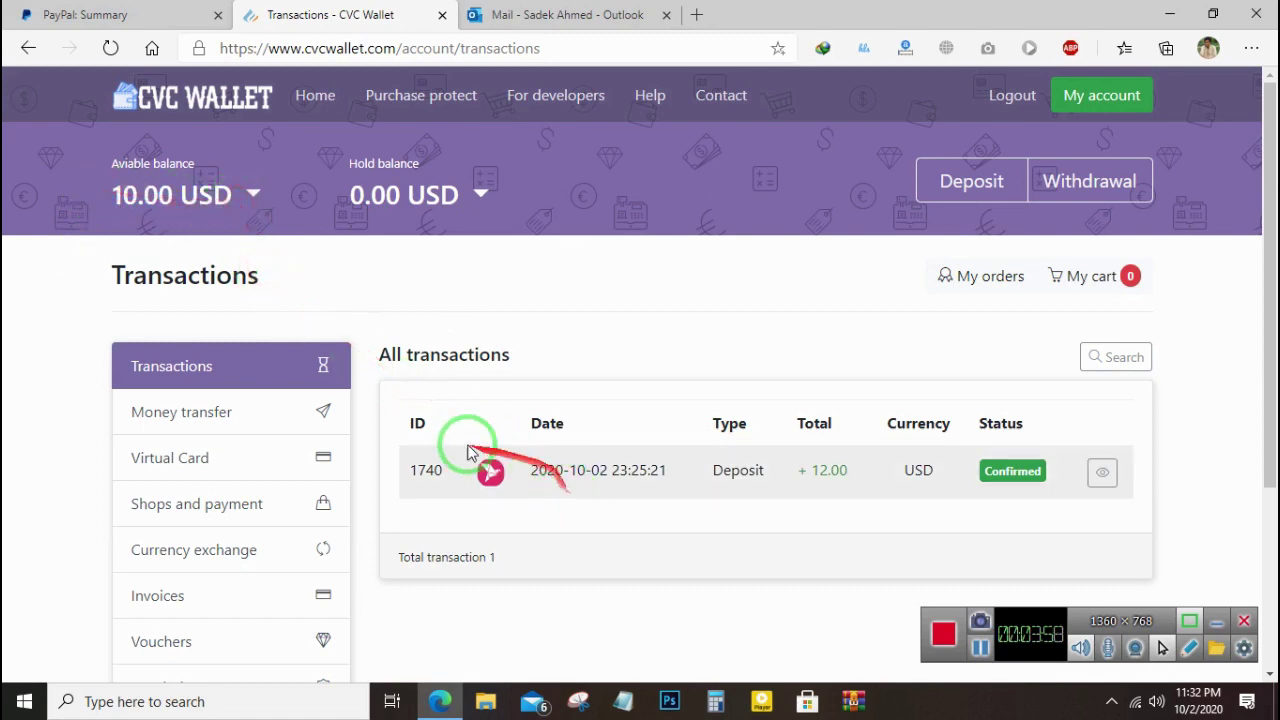
- Open the Deposit page again and review the available deposit methods, selecting bKash
{"action": "left_click", "coordinate": [968, 180]}
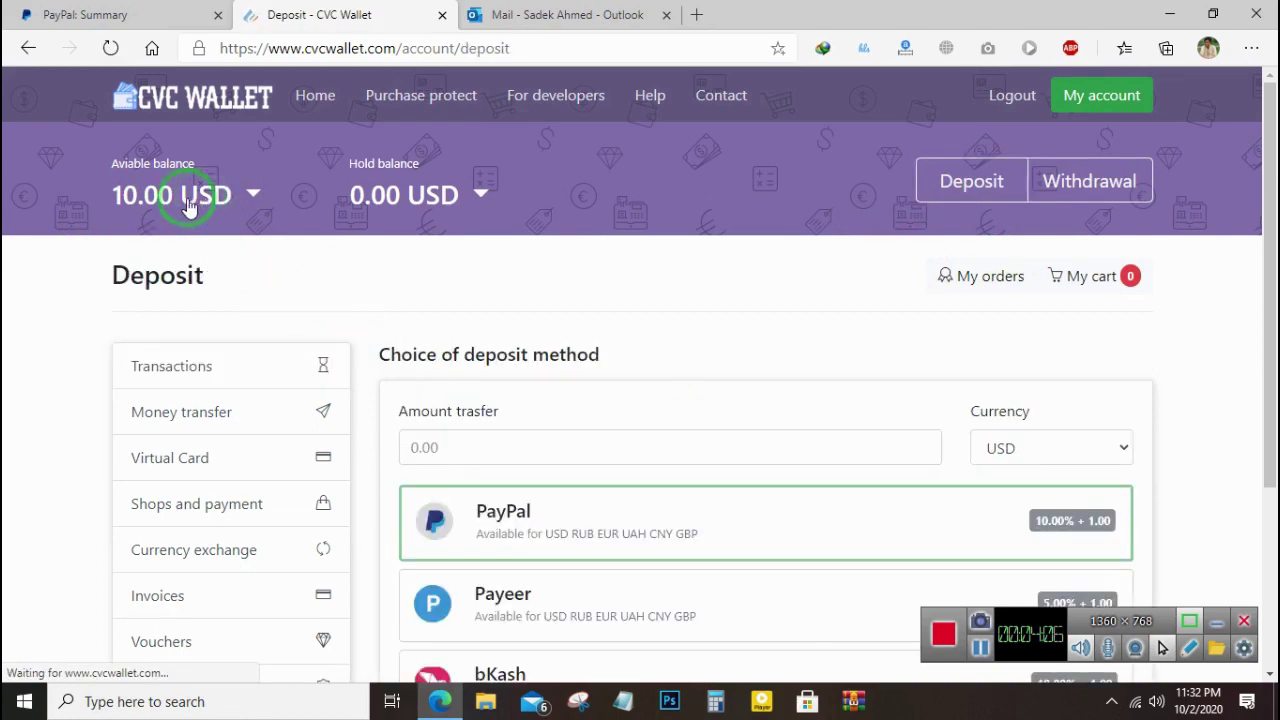
{"action": "scroll", "coordinate": [537, 440], "scroll_direction": "down", "scroll_amount": 3}
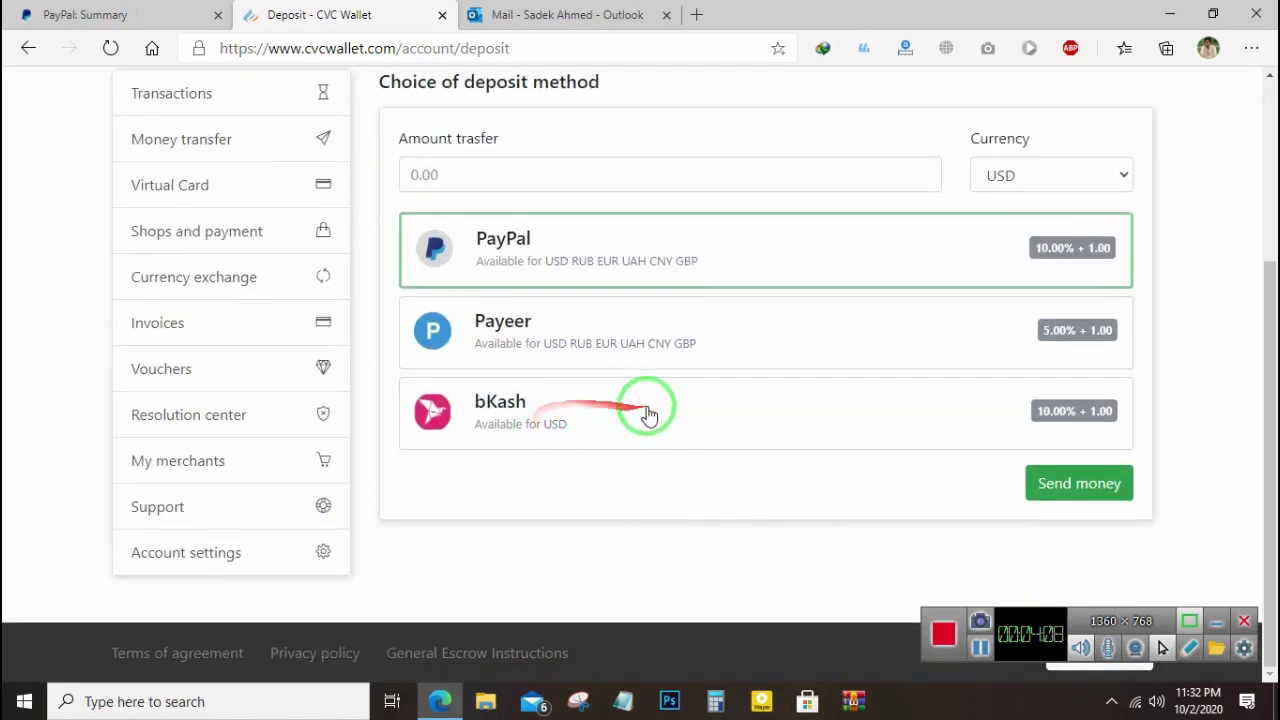
{"action": "left_click", "coordinate": [466, 418]}
{"action": "scroll", "coordinate": [725, 495], "scroll_direction": "up", "scroll_amount": 3}
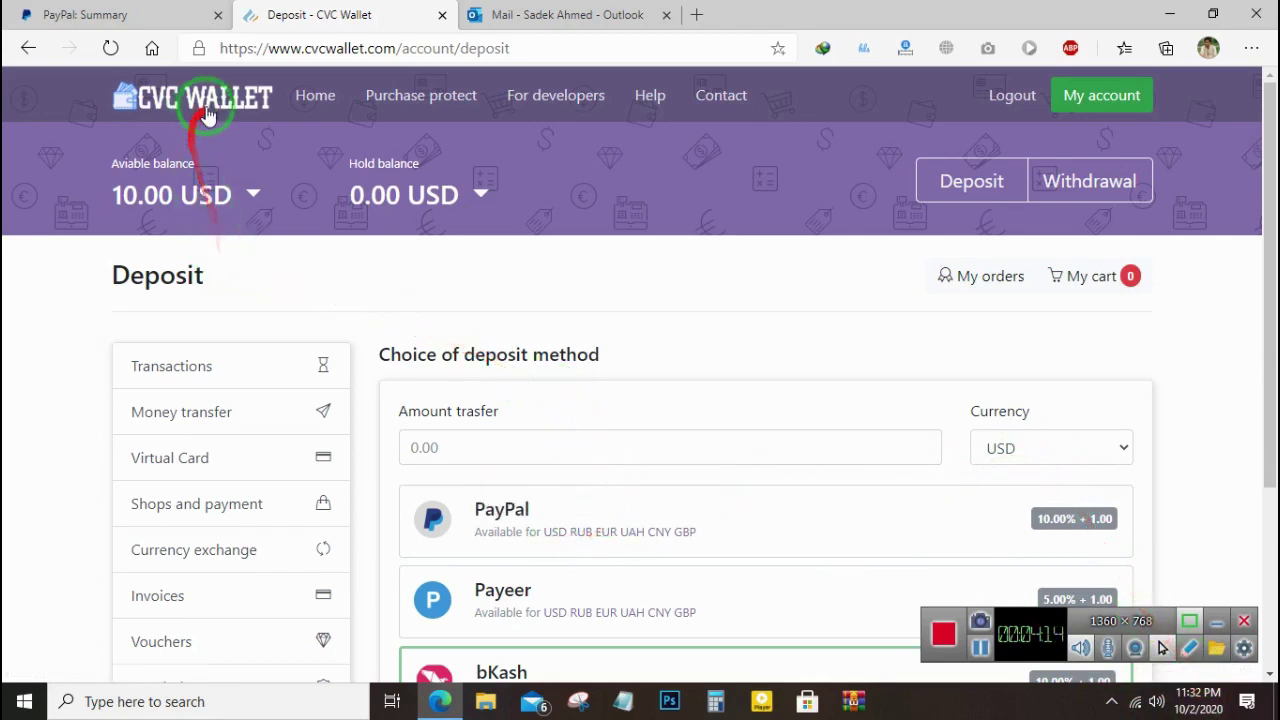
{"action": "scroll", "coordinate": [543, 400], "scroll_direction": "down", "scroll_amount": 3}
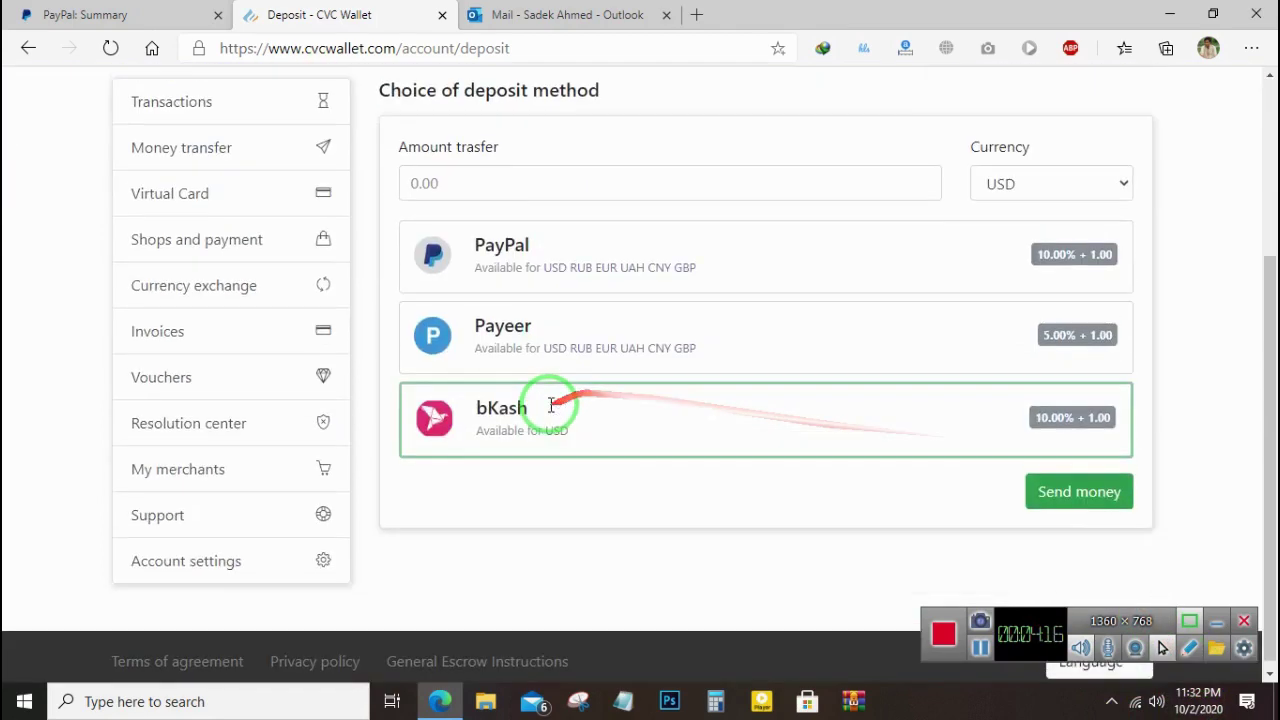
{"action": "scroll", "coordinate": [549, 406], "scroll_direction": "up", "scroll_amount": 3}
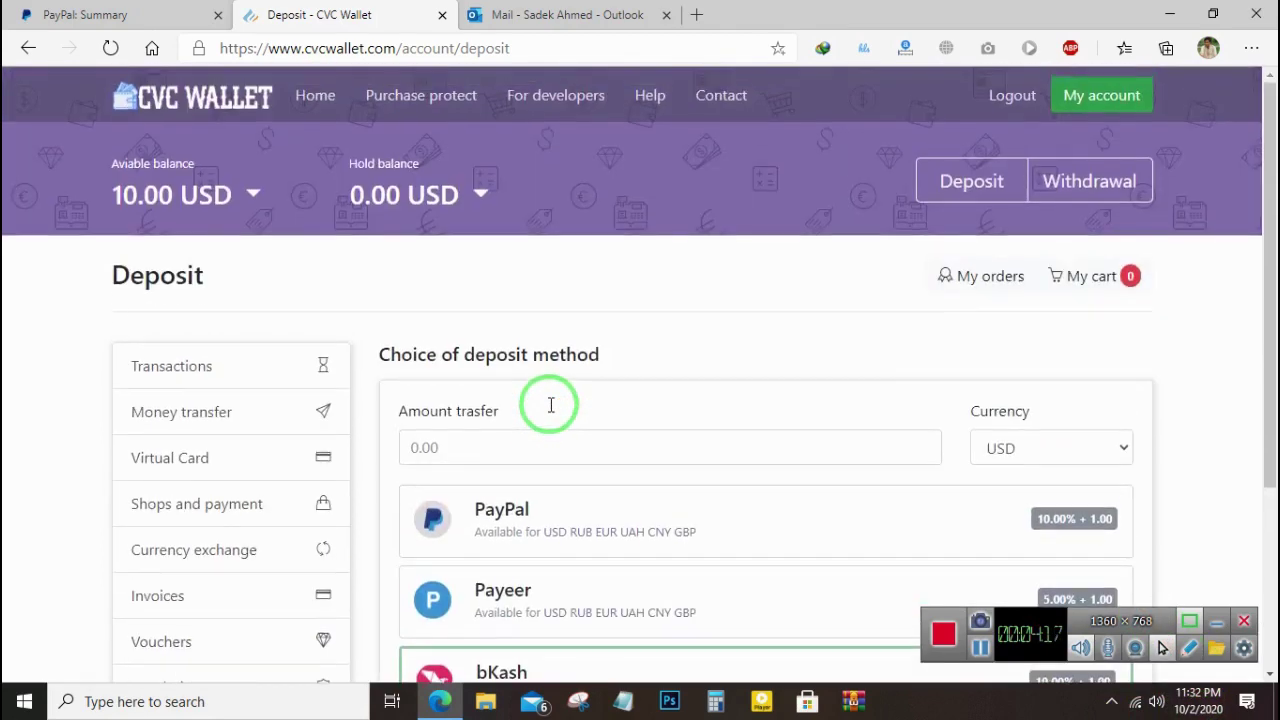
- Open the CVC Wallet home page in a separate tab and return to the Deposit page
{"action": "middle_click", "coordinate": [305, 96]}
{"action": "left_click", "coordinate": [537, 18]}
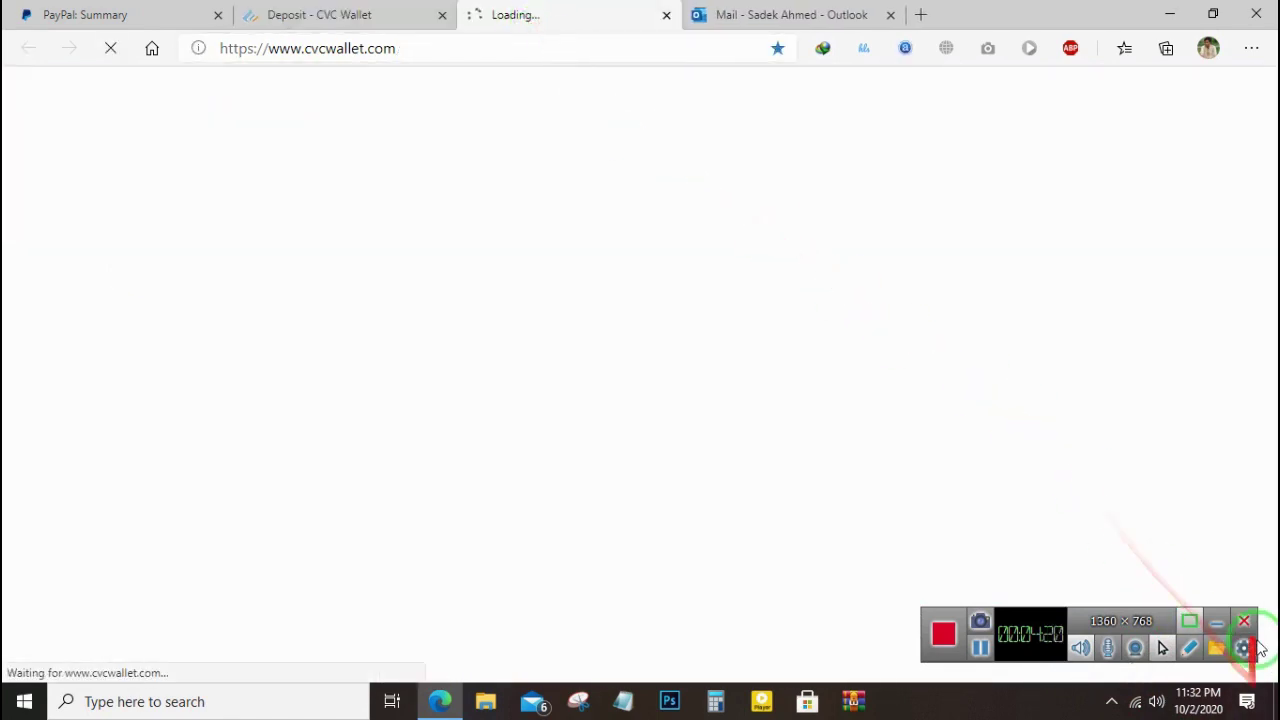
{"action": "left_click", "coordinate": [330, 16]}
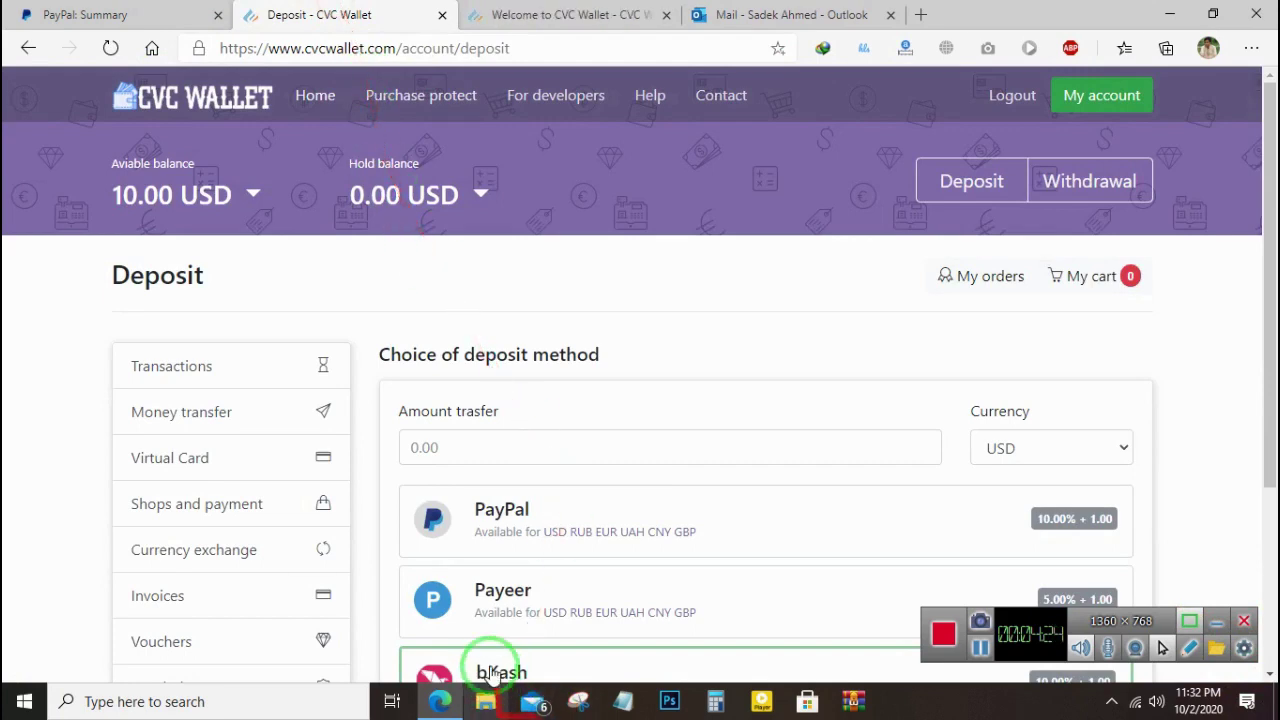
- Open the Virtual Card page and close the extra CVC Wallet home page tab
{"action": "scroll", "coordinate": [457, 449], "scroll_direction": "down", "scroll_amount": 3}
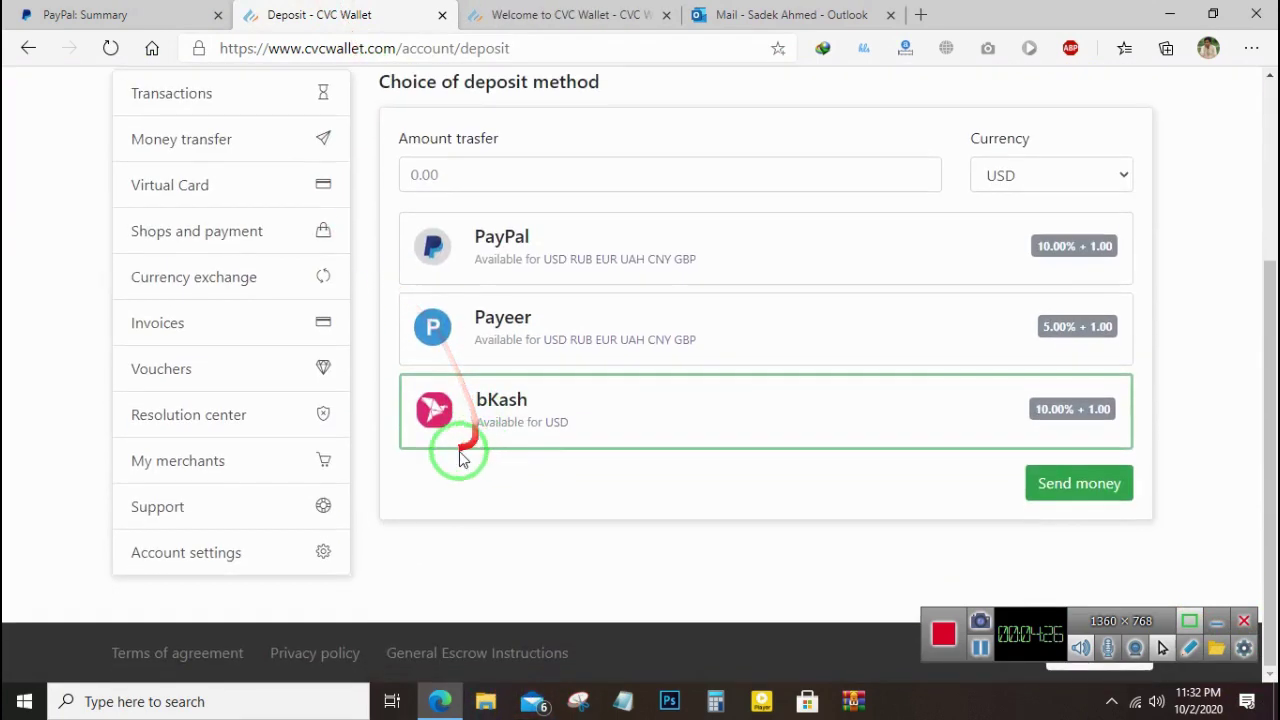
{"action": "scroll", "coordinate": [186, 251], "scroll_direction": "up", "scroll_amount": 2}
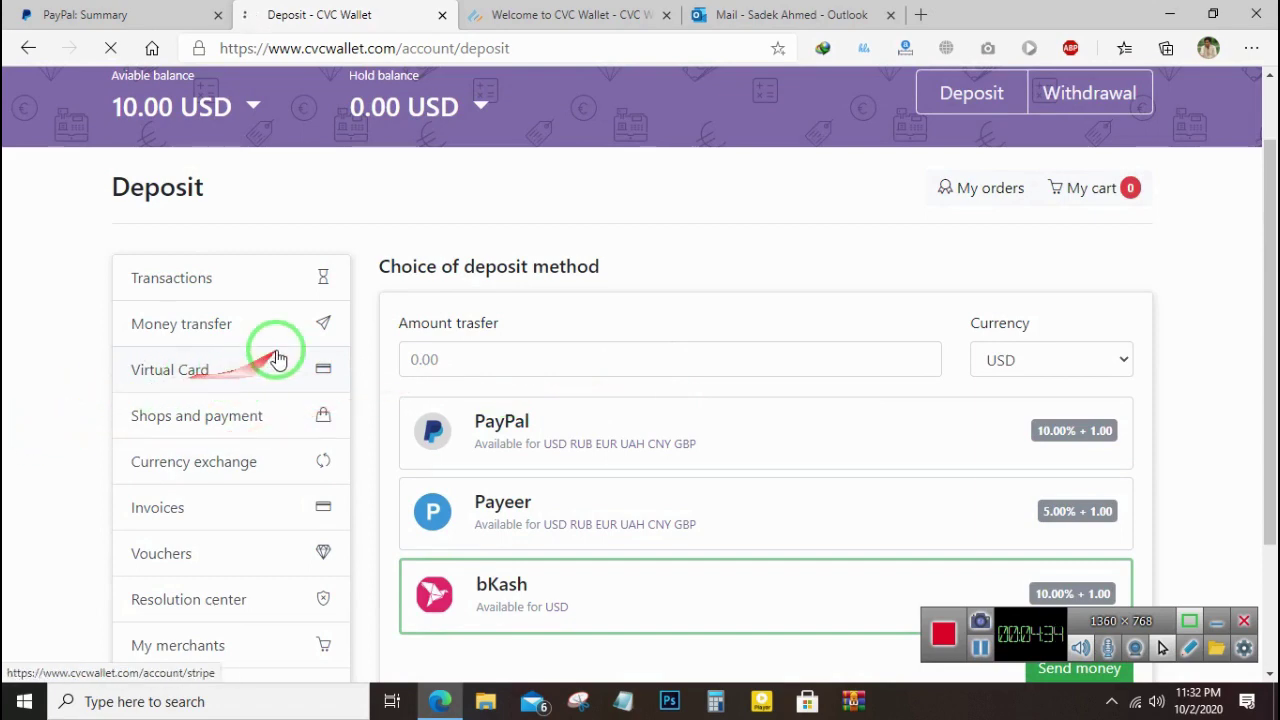
{"action": "left_click", "coordinate": [540, 8]}
{"action": "middle_click", "coordinate": [508, 14]}
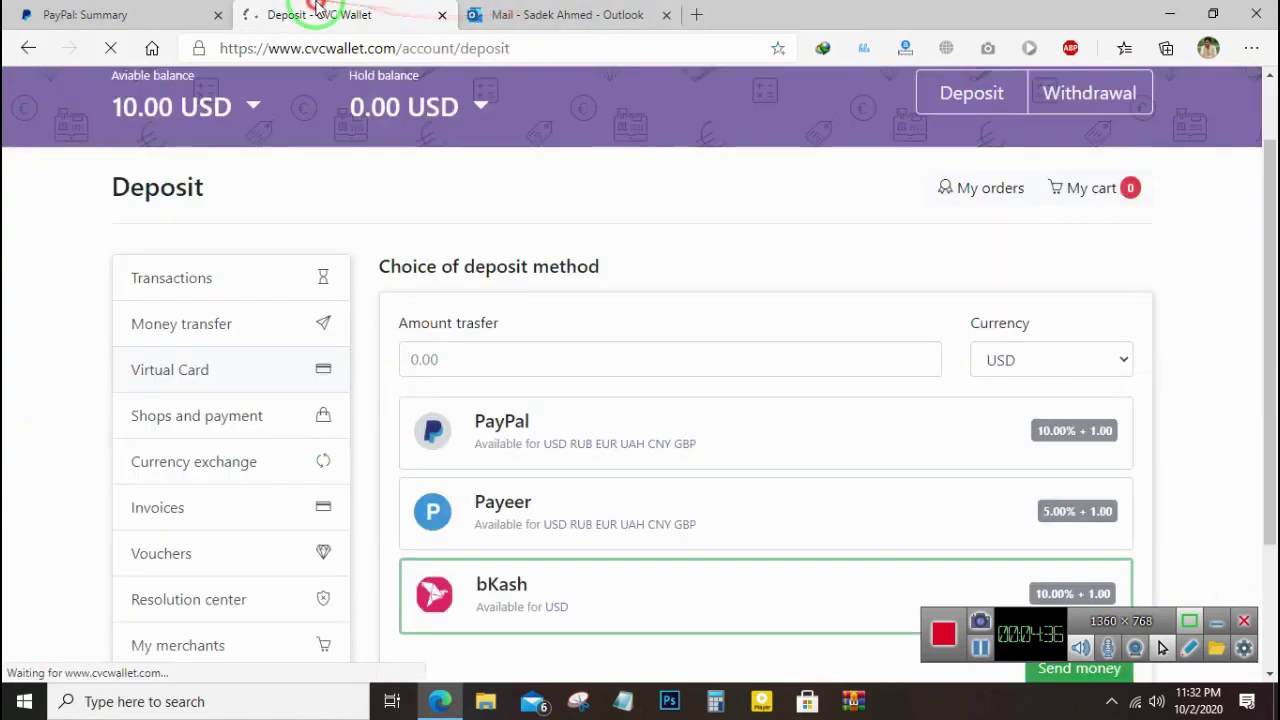
- Look at the PayPal summary, then view the Card Holder Info form on the CVC Wallet Virtual Card page
{"action": "left_click", "coordinate": [128, 8]}
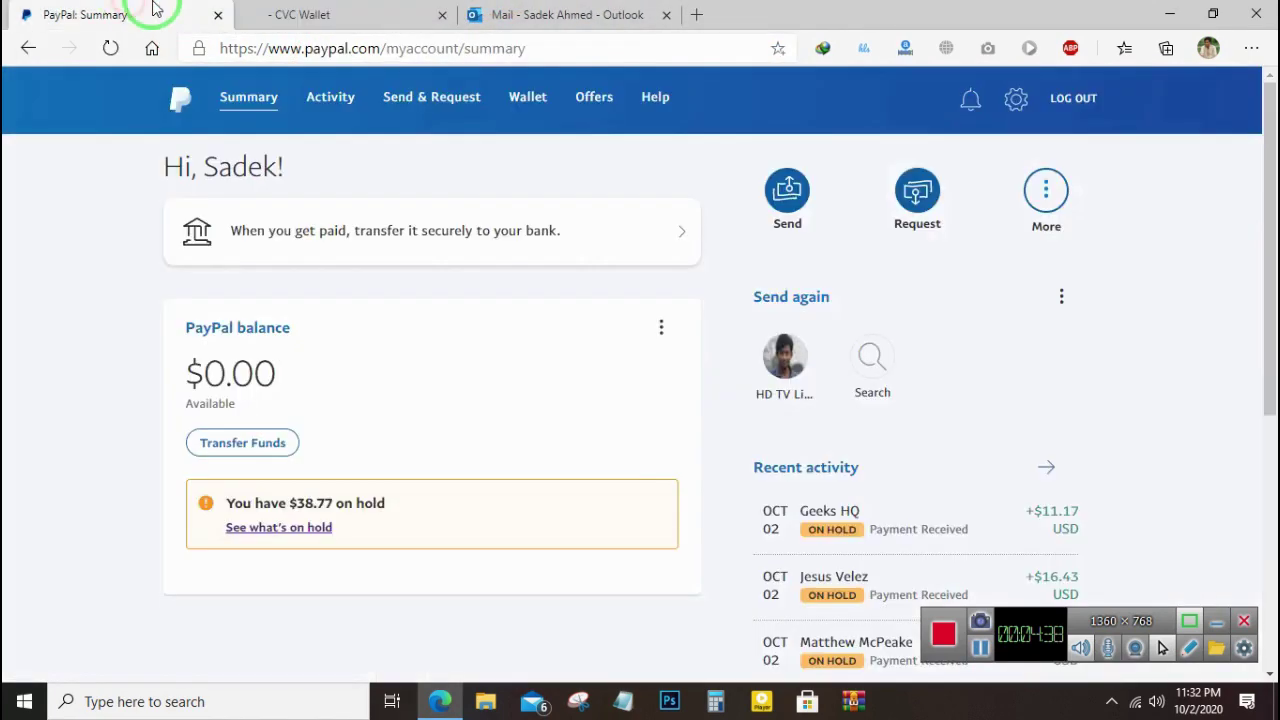
{"action": "left_click", "coordinate": [300, 14]}
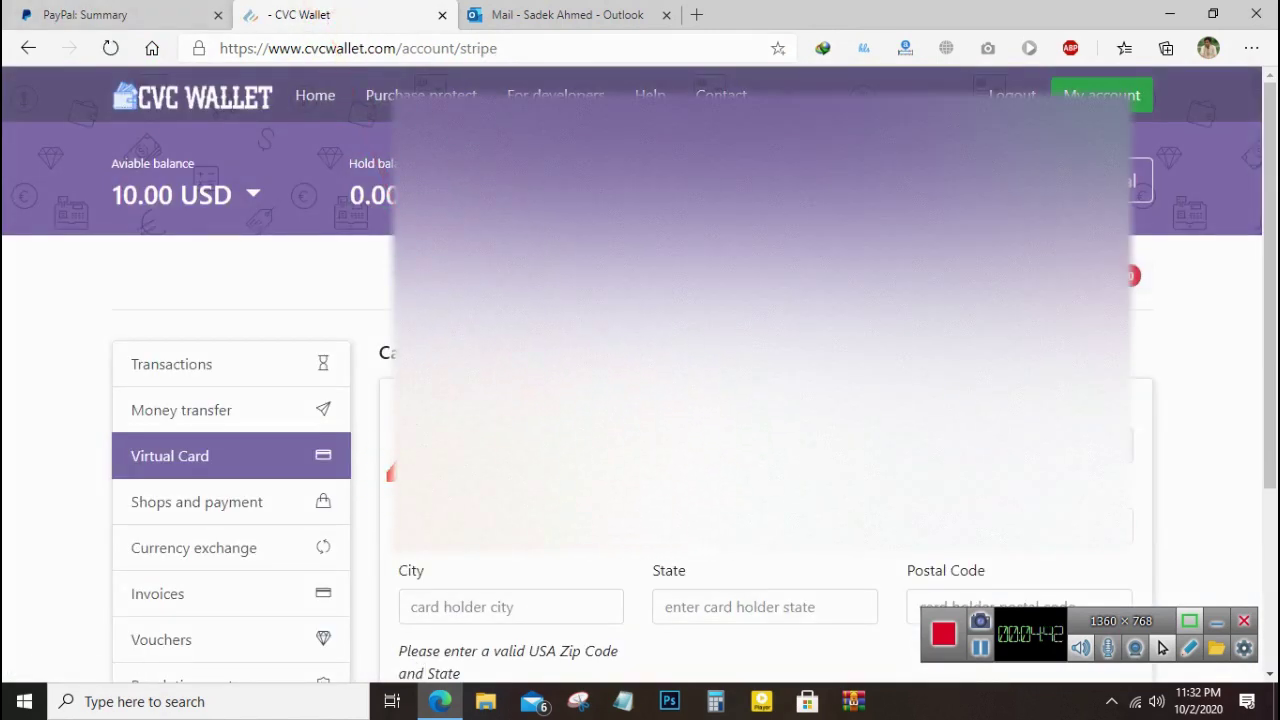
{"action": "scroll", "coordinate": [640, 400], "scroll_direction": "down", "scroll_amount": 1}
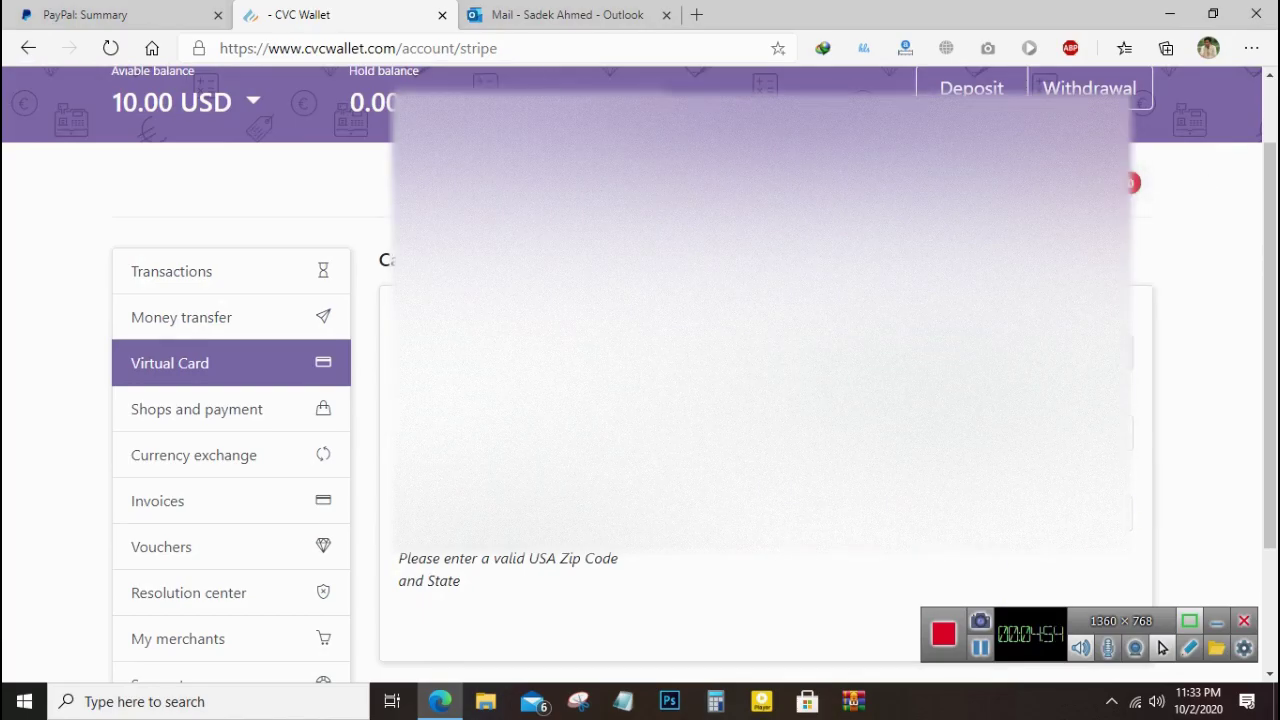
- Open a new blank browser tab and return to the CVC Wallet Virtual Card page
{"action": "left_click", "coordinate": [545, 12]}
{"action": "left_click", "coordinate": [710, 17]}
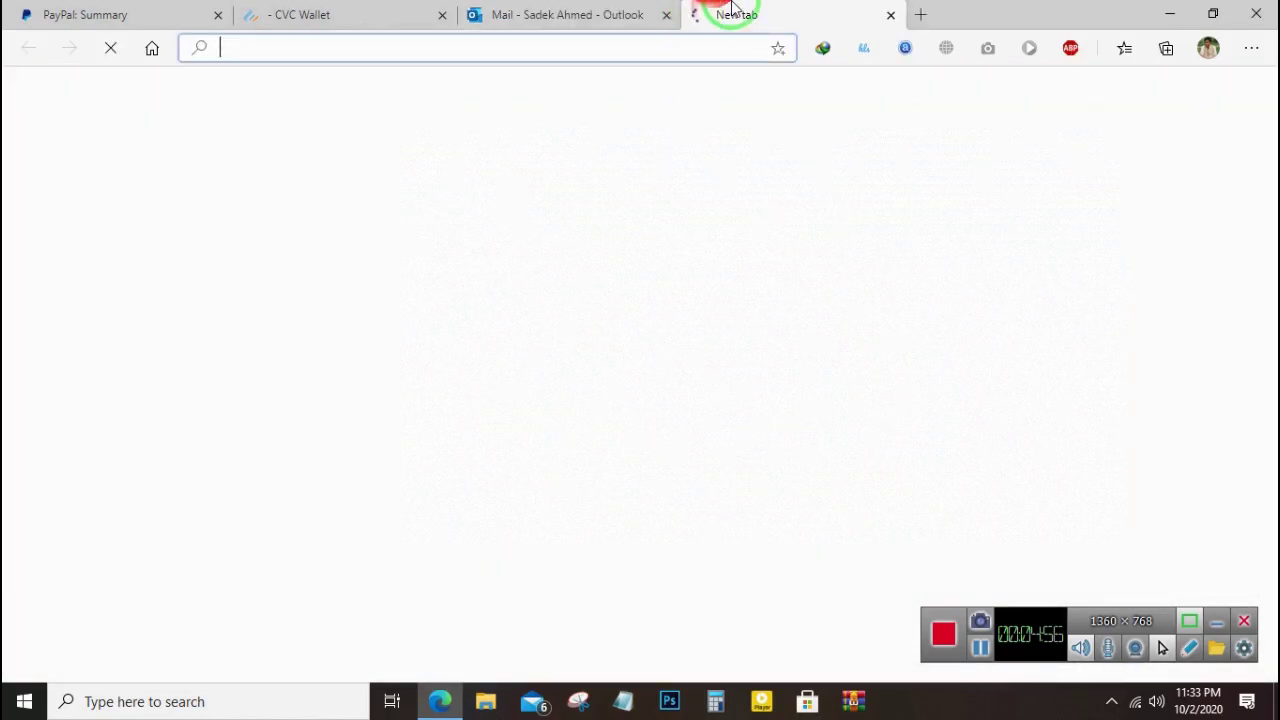
{"action": "left_click", "coordinate": [491, 14]}
{"action": "left_click", "coordinate": [362, 9]}
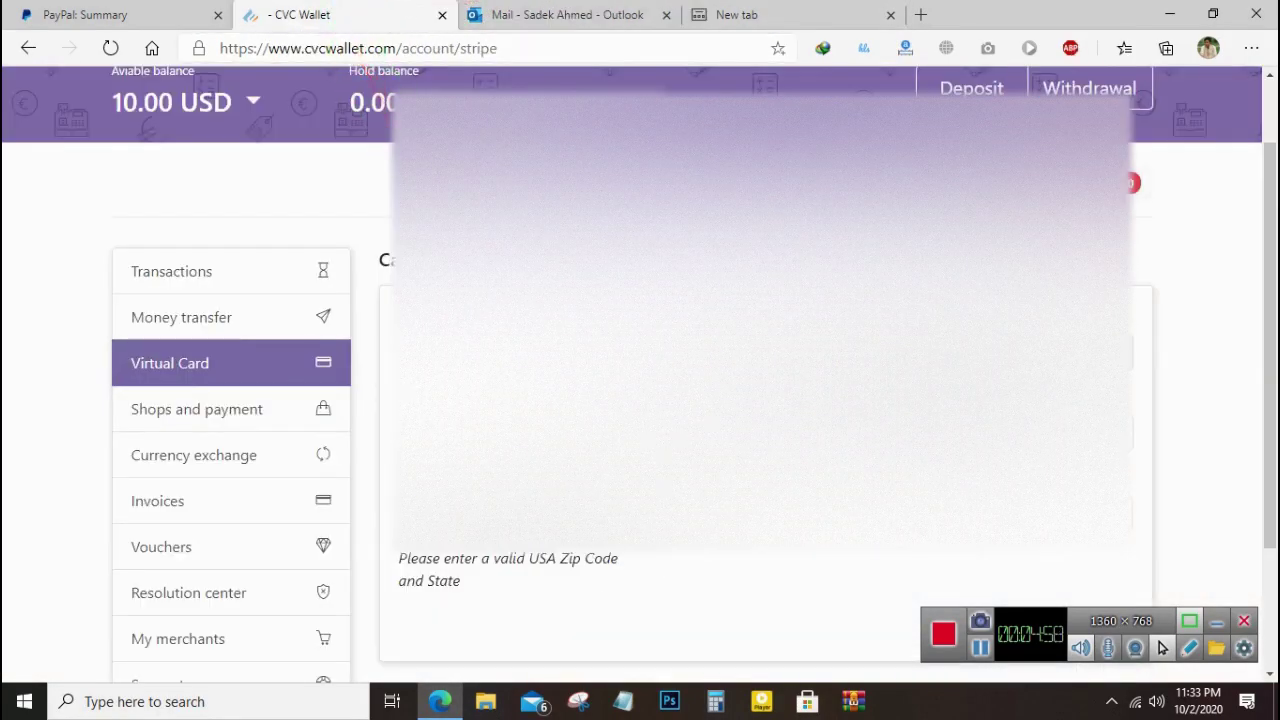
- Review the profile in the PayPal account settings and return to the CVC Wallet card form
{"action": "left_click", "coordinate": [140, 14]}
{"action": "scroll", "coordinate": [400, 420], "scroll_direction": "down", "scroll_amount": 3}
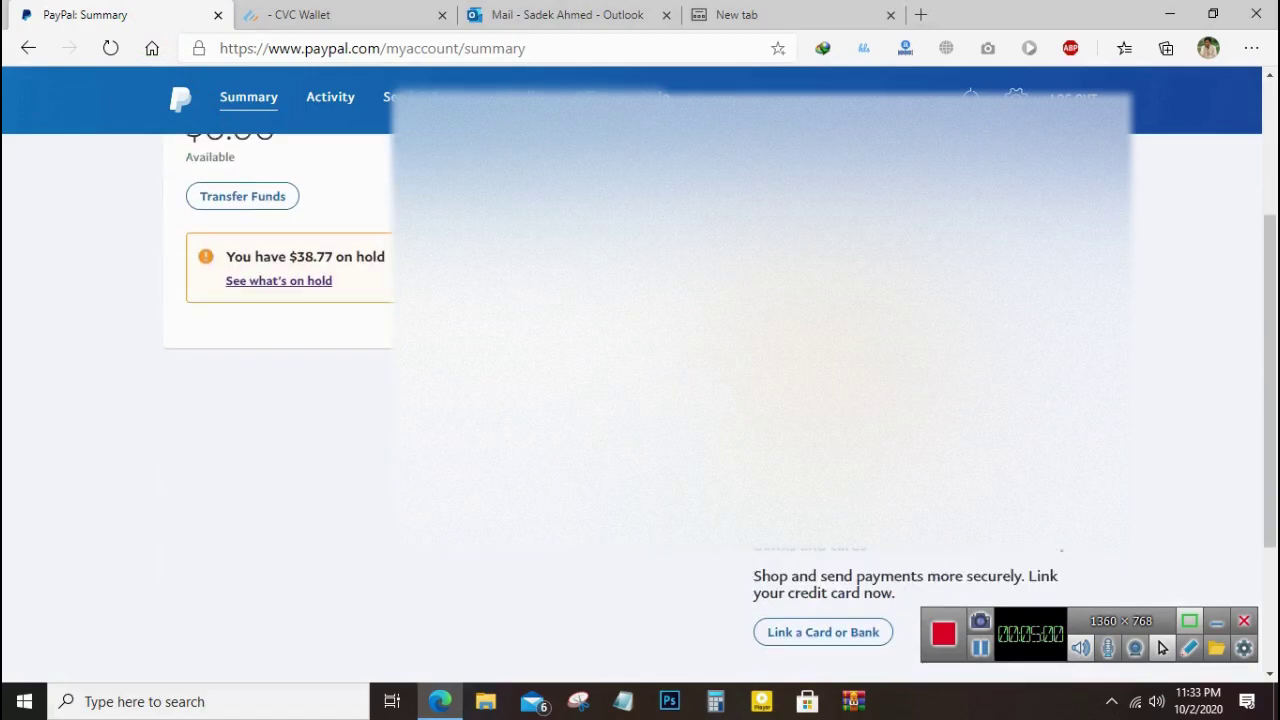
{"action": "scroll", "coordinate": [430, 400], "scroll_direction": "up", "scroll_amount": 2}
{"action": "left_click", "coordinate": [1016, 97]}
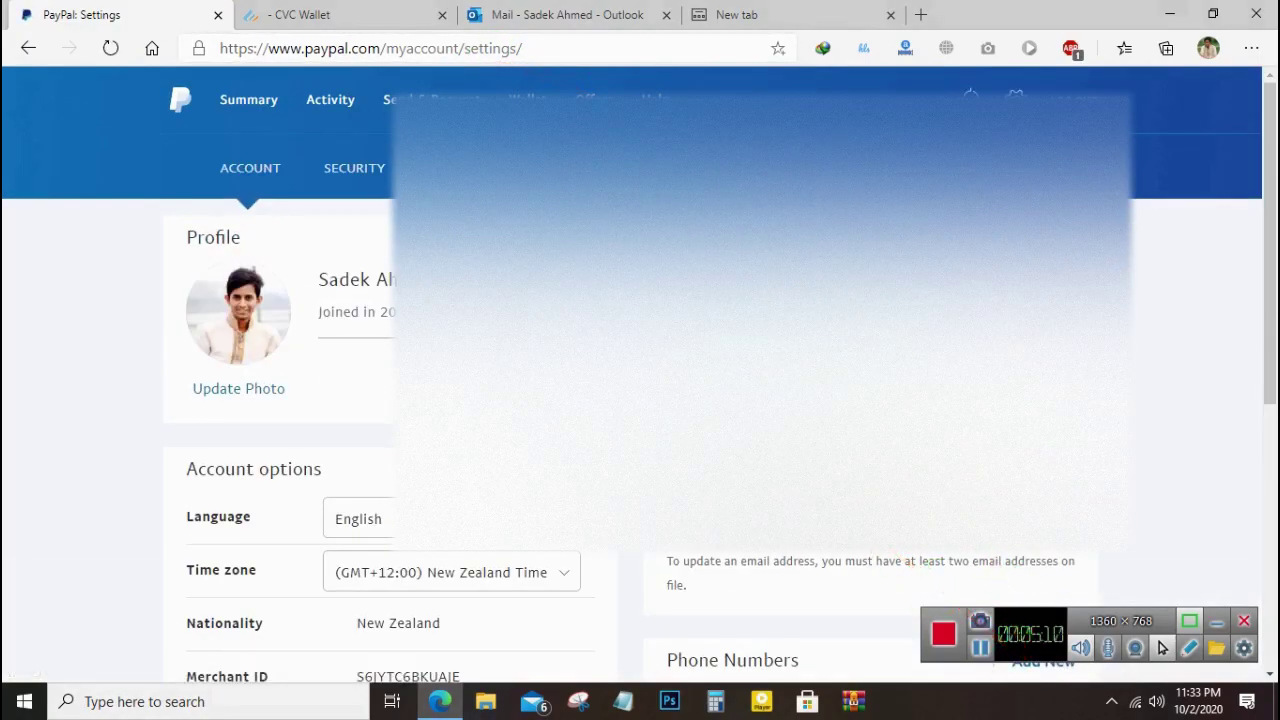
{"action": "left_click", "coordinate": [363, 14]}
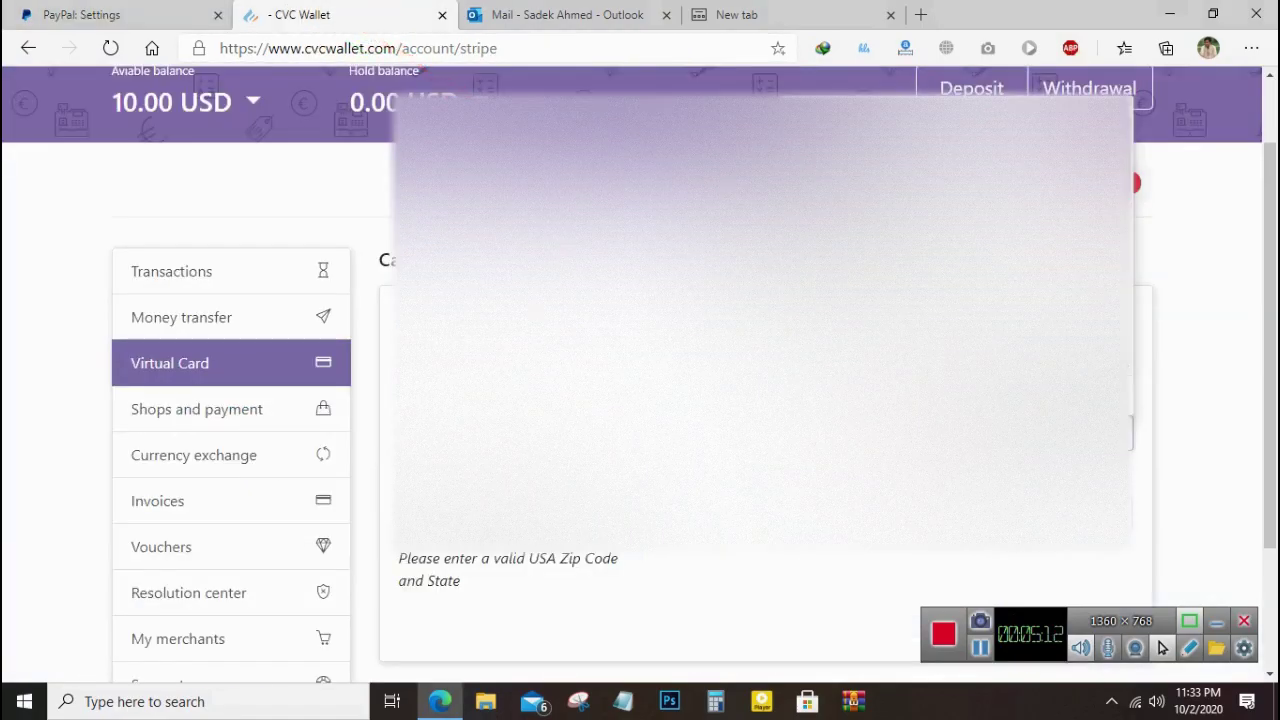
- Search Google for "new york address" in the blank tab and open the Random Lists New York Address Generator result in its own tab
{"action": "left_click", "coordinate": [690, 22]}
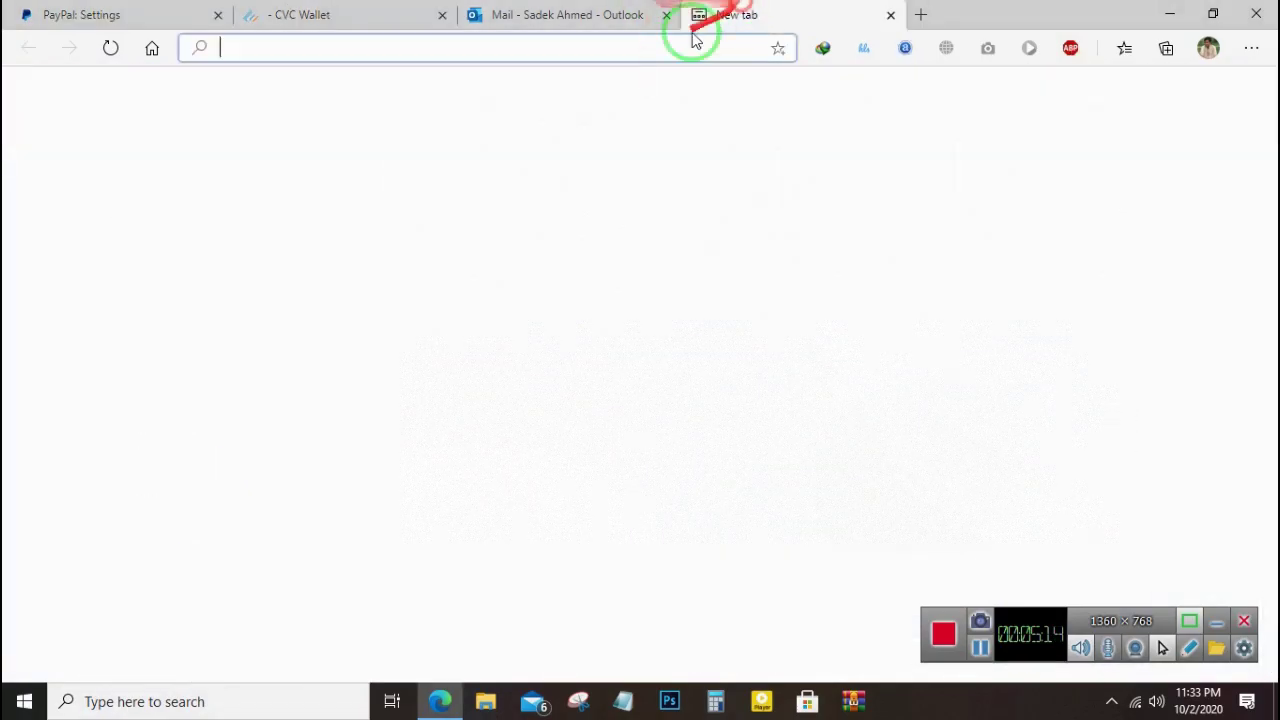
{"action": "left_click", "coordinate": [636, 50]}
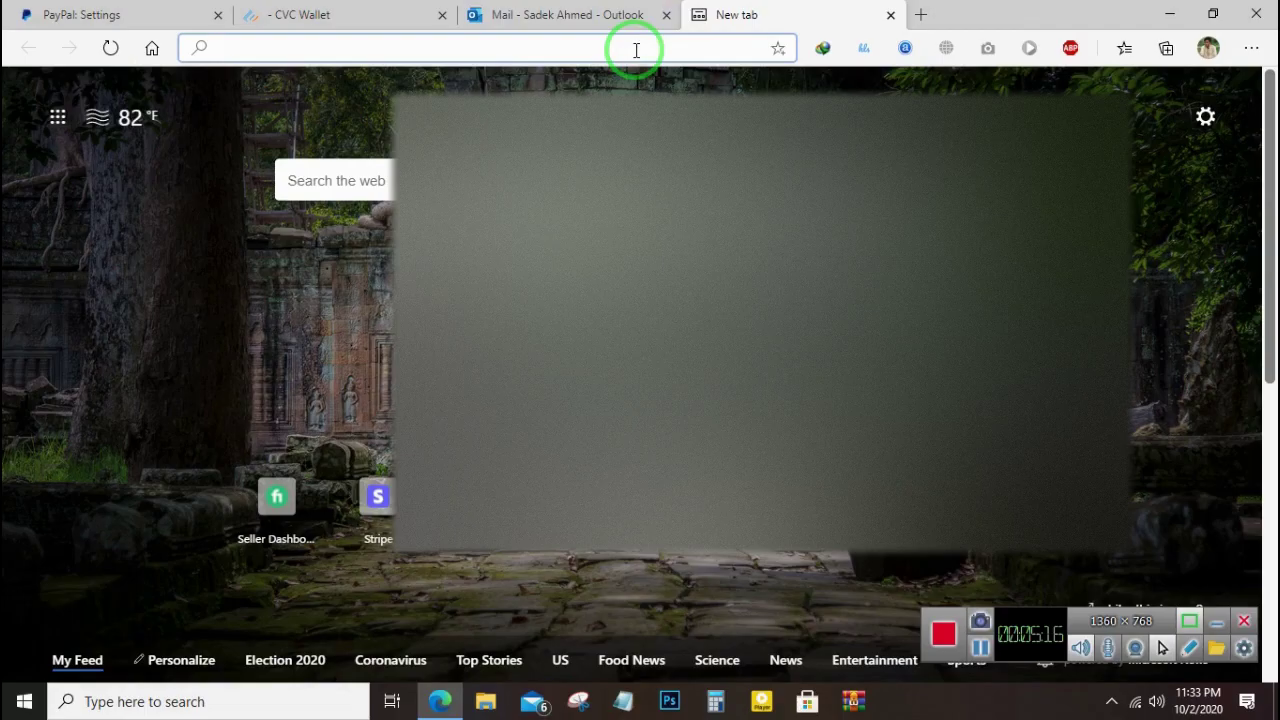
{"action": "type", "text": "new"}
{"action": "key", "text": "Return"}
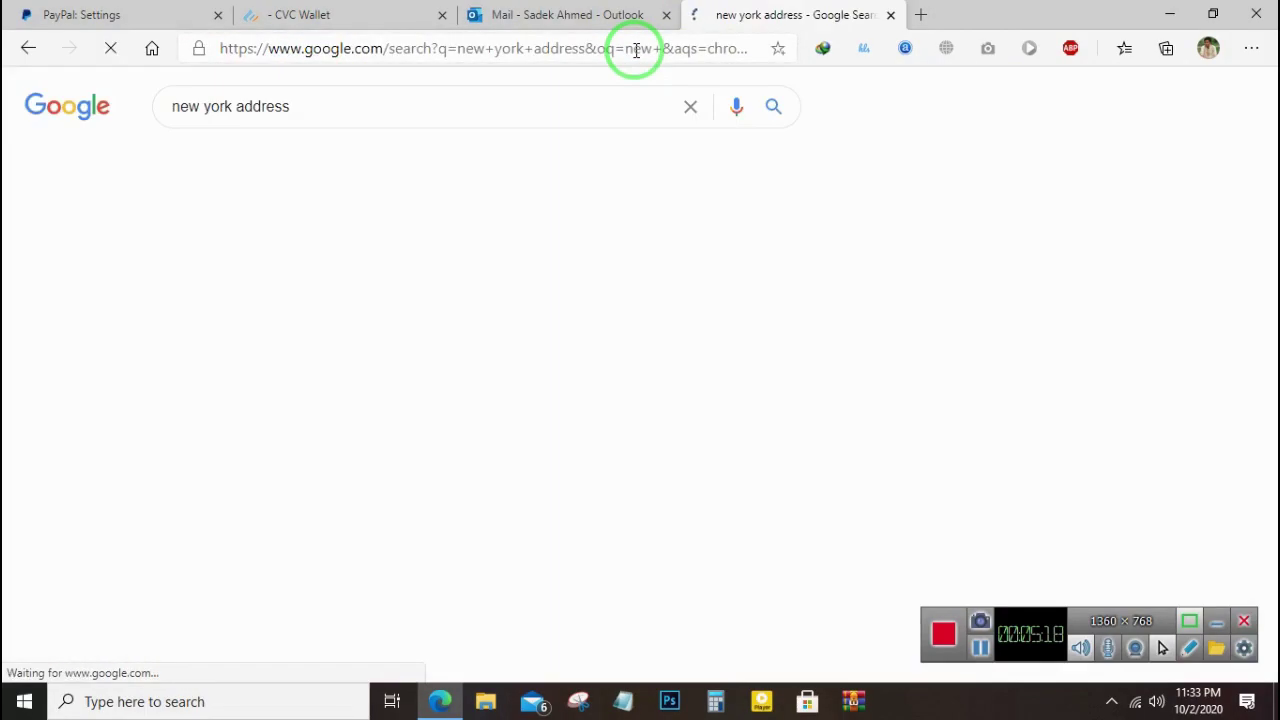
{"action": "scroll", "coordinate": [300, 440], "scroll_direction": "down", "scroll_amount": 3}
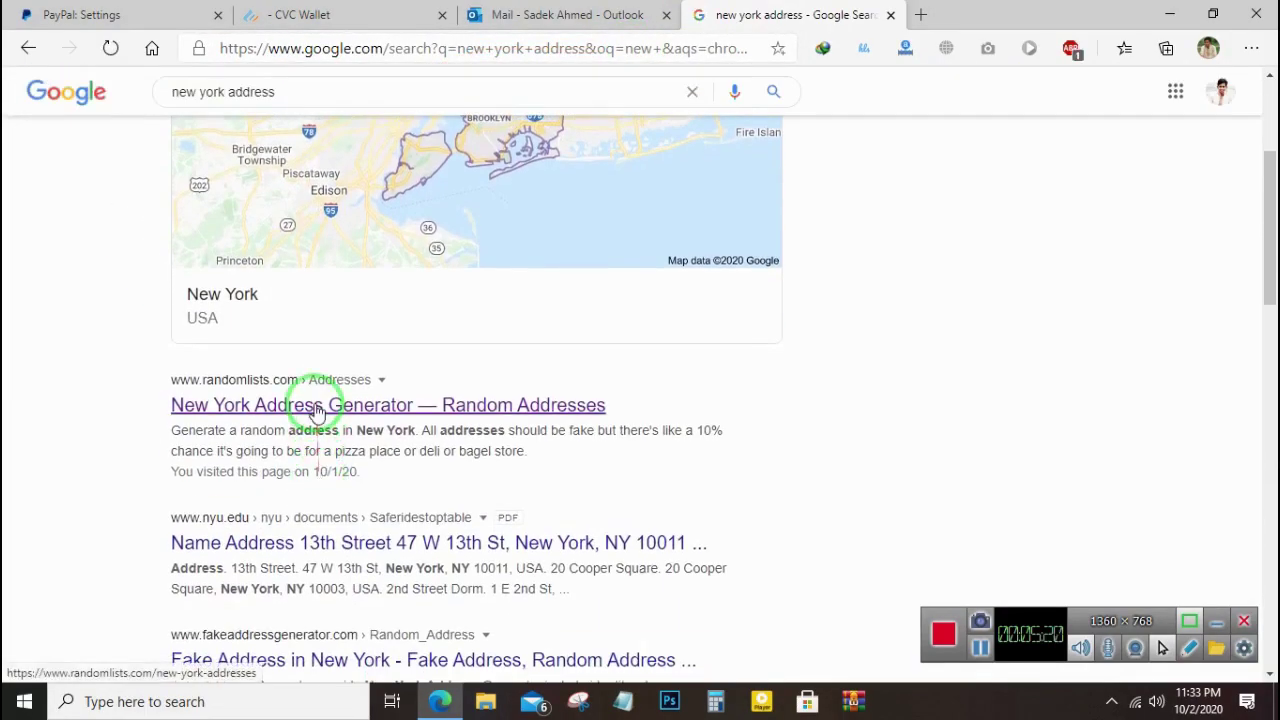
{"action": "left_click_drag", "start_coordinate": [316, 410], "coordinate": [512, 12]}
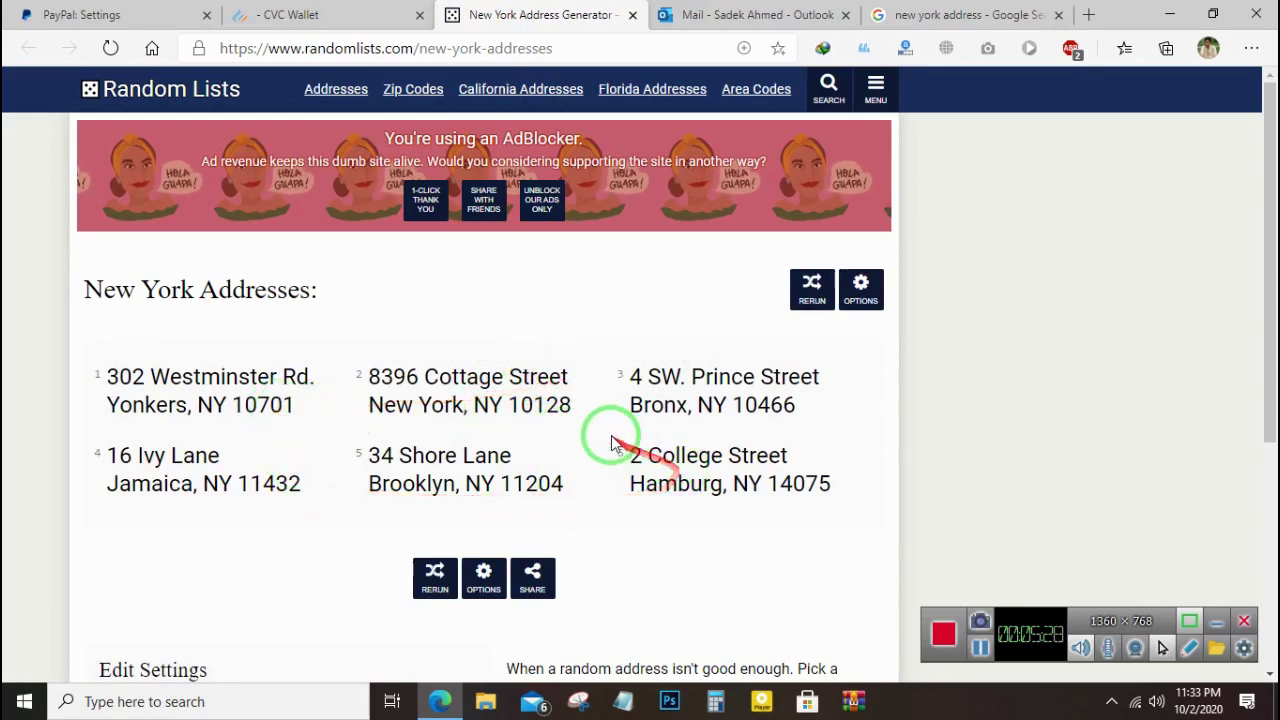
- Copy the street line of the second generated address into the card holder's Address field in CVC Wallet
{"action": "left_click_drag", "start_coordinate": [572, 382], "coordinate": [382, 370]}
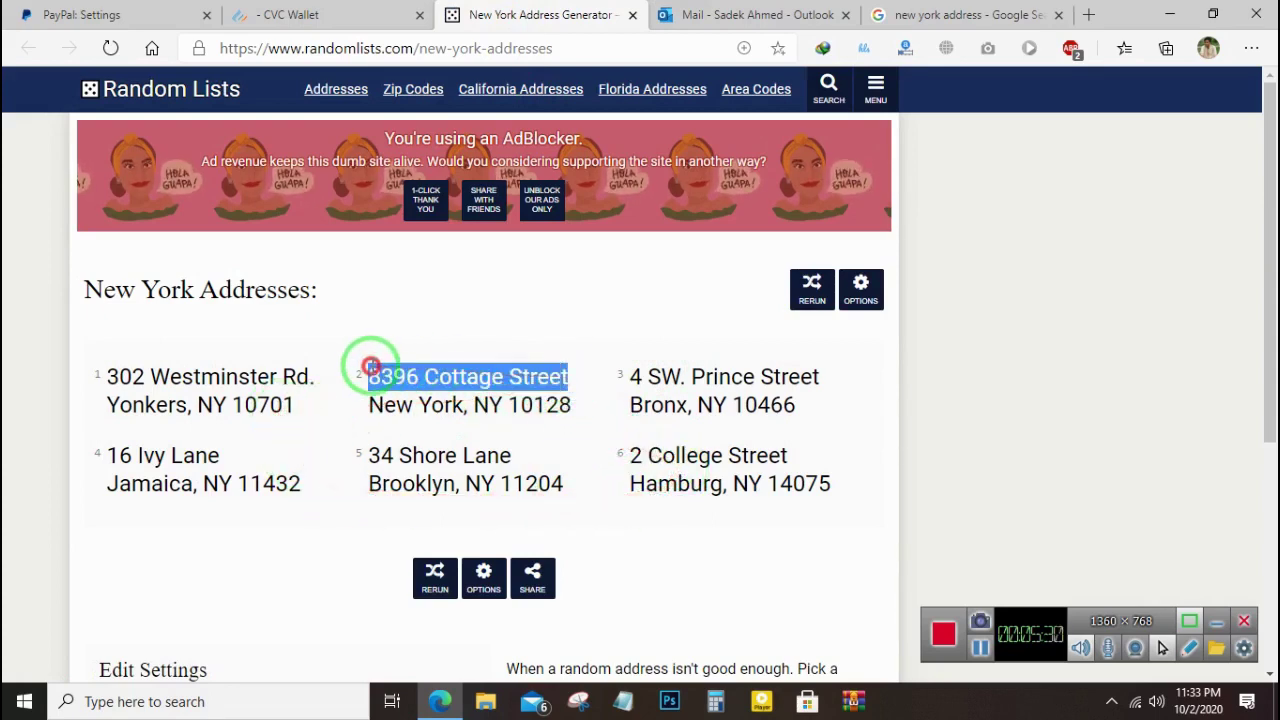
{"action": "left_click", "coordinate": [395, 16]}
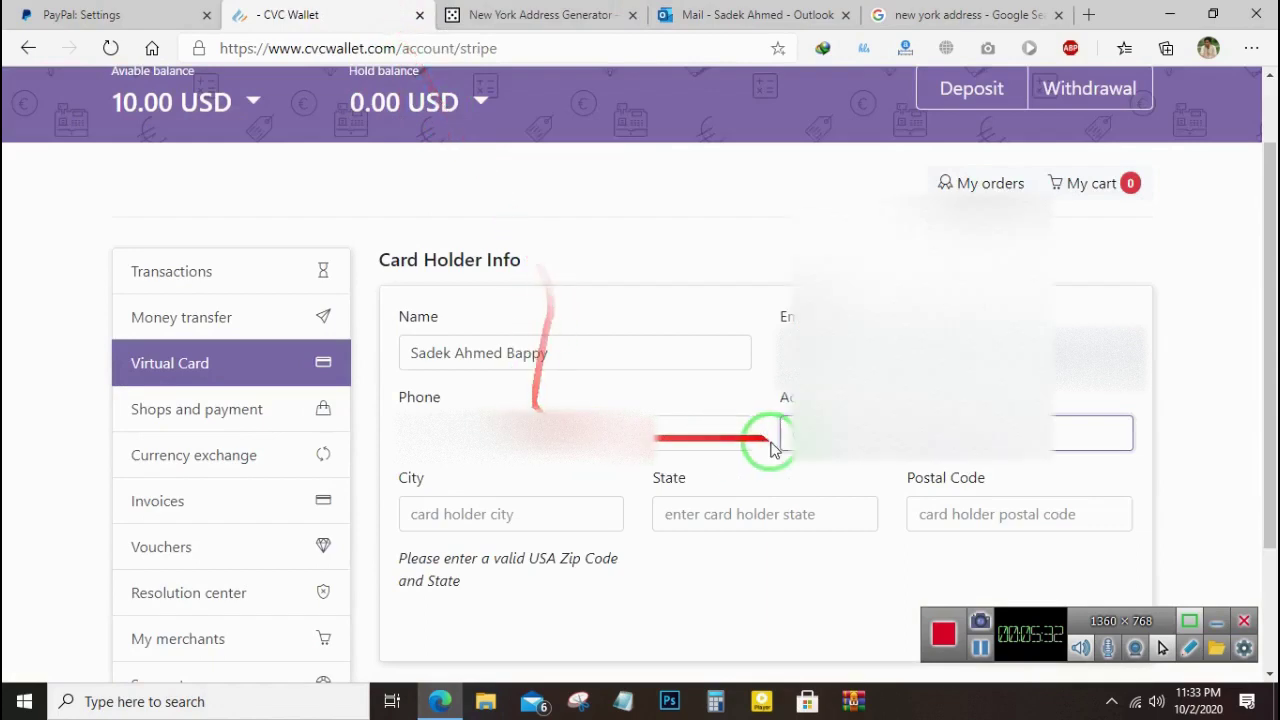
{"action": "left_click", "coordinate": [822, 440]}
{"action": "left_click", "coordinate": [826, 447]}
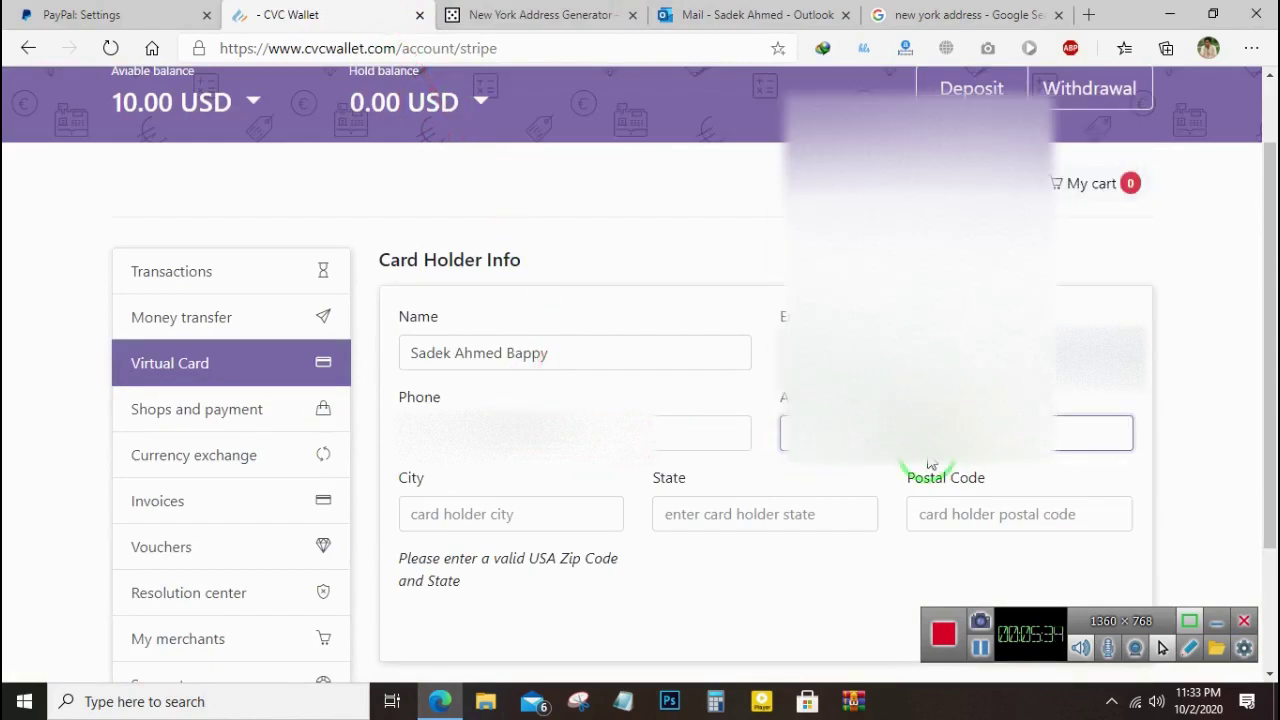
- Copy the city New York from the second generated address into the card holder's City field
{"action": "left_click", "coordinate": [540, 15]}
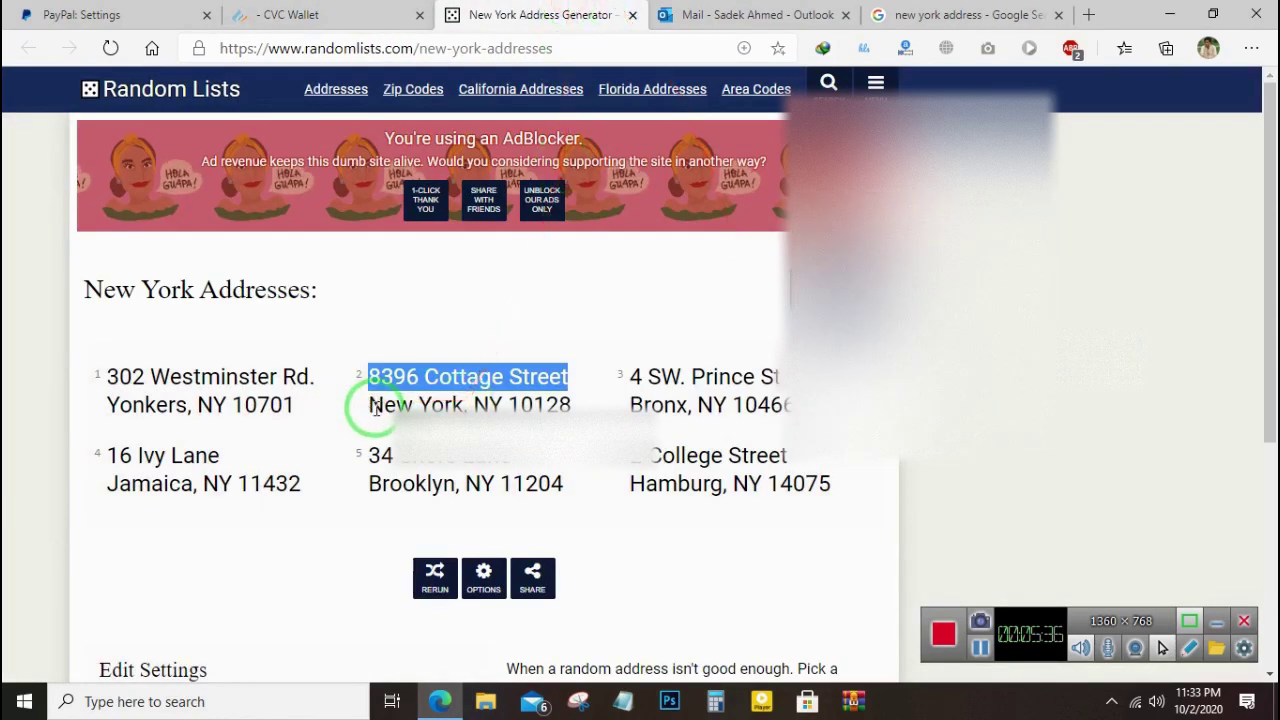
{"action": "left_click_drag", "start_coordinate": [375, 405], "coordinate": [456, 403]}
{"action": "key", "text": "ctrl+c"}
{"action": "left_click", "coordinate": [290, 15]}
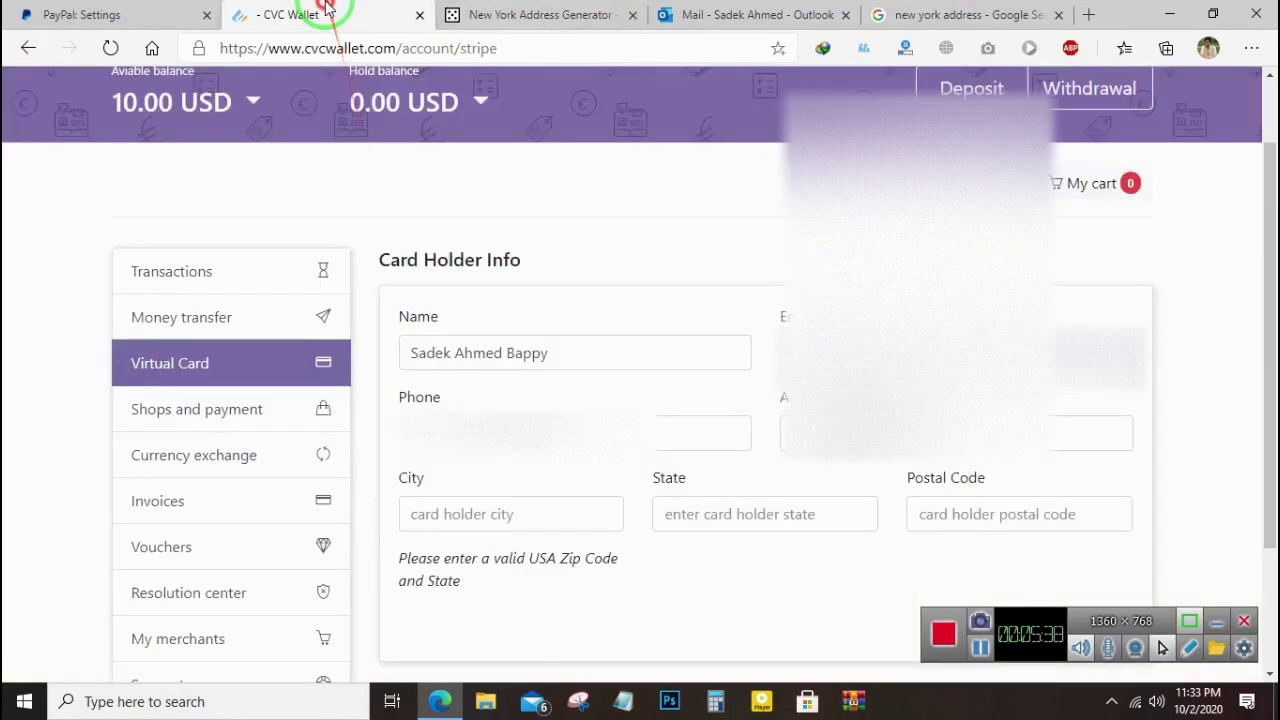
{"action": "left_click", "coordinate": [500, 514]}
{"action": "key", "text": "ctrl+v"}
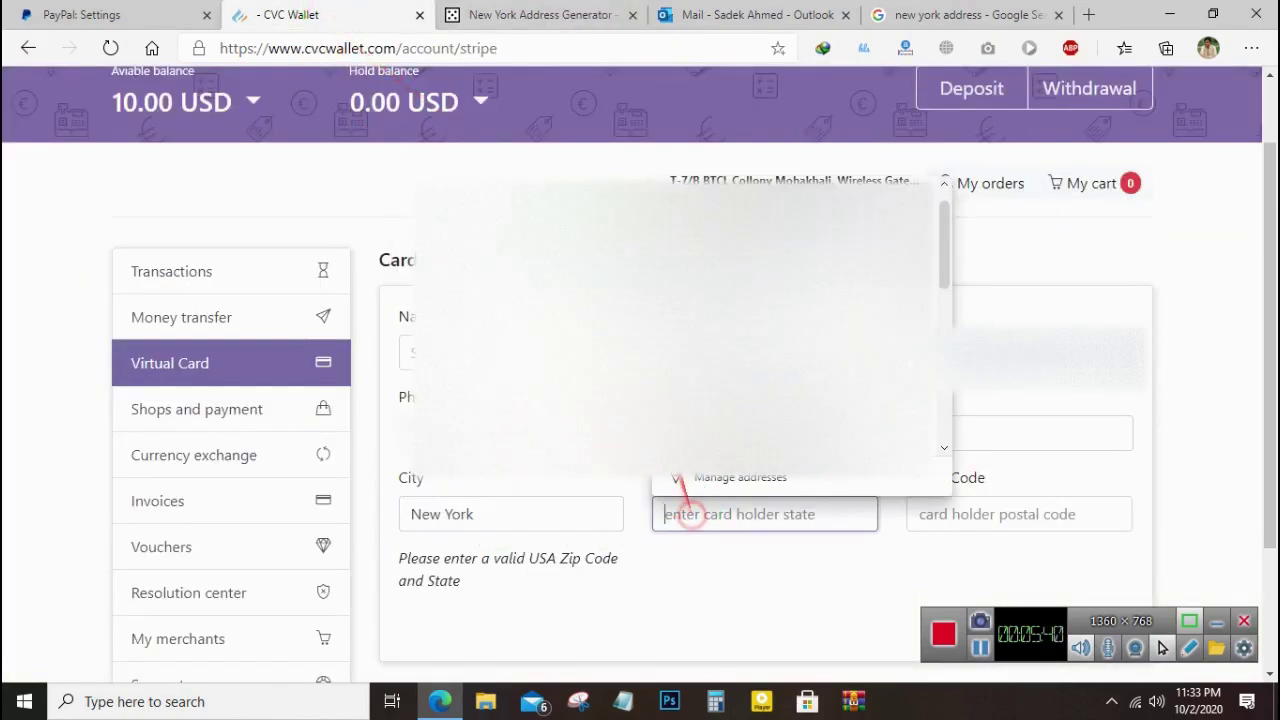
- Look up the abbreviation NY from the generated address on Google, searching for "NY state"
{"action": "left_click", "coordinate": [494, 15]}
{"action": "double_click", "coordinate": [487, 404]}
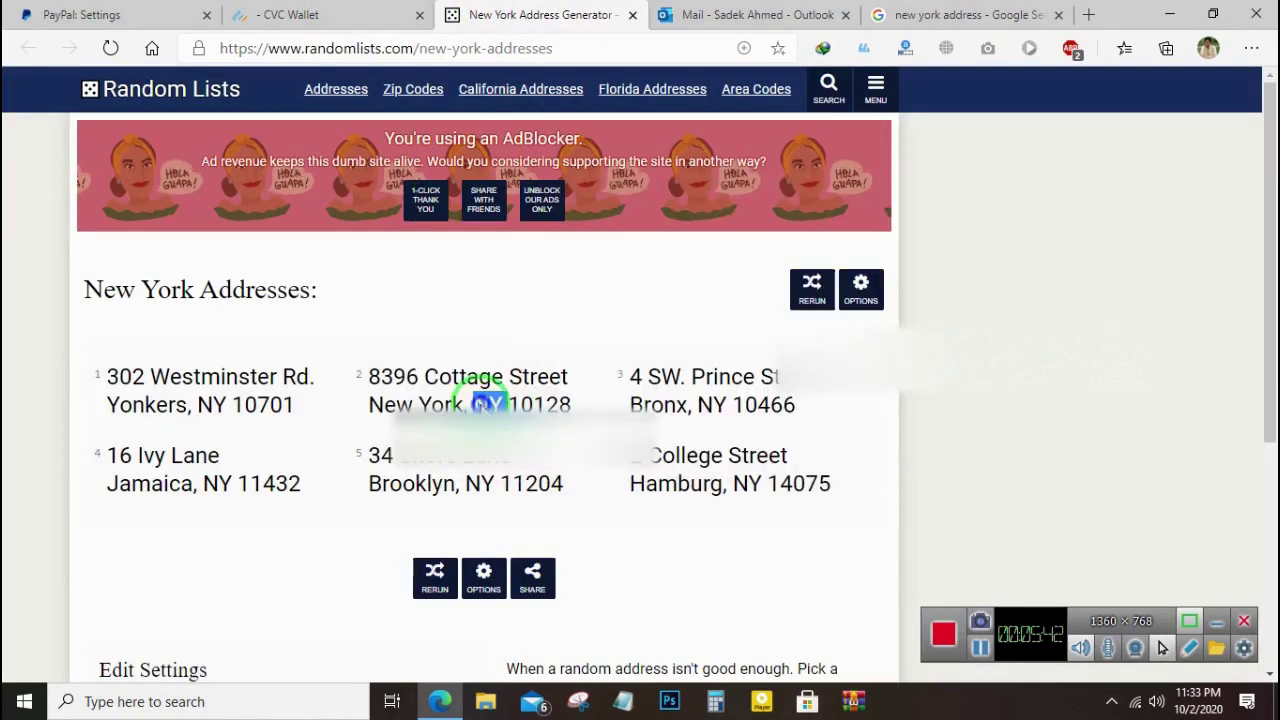
{"action": "right_click", "coordinate": [487, 404]}
{"action": "left_click", "coordinate": [565, 178]}
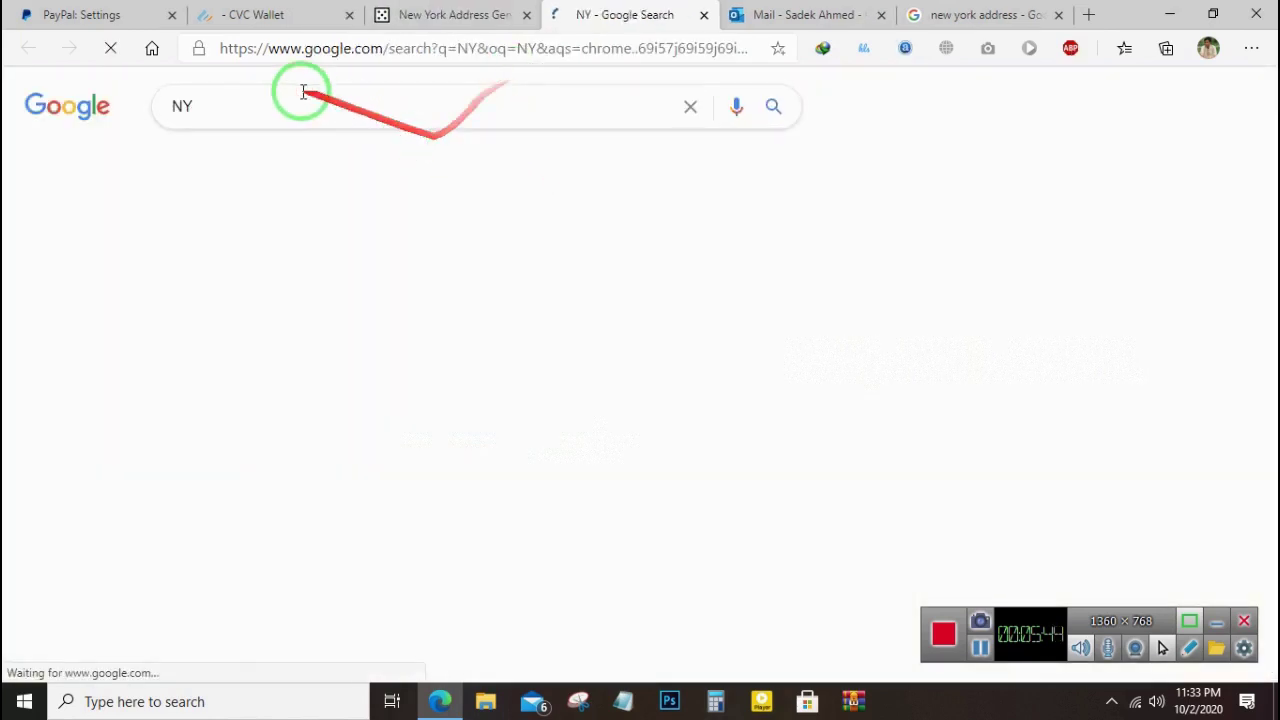
{"action": "left_click", "coordinate": [302, 93]}
{"action": "type", "text": "state"}
{"action": "key", "text": "Return"}
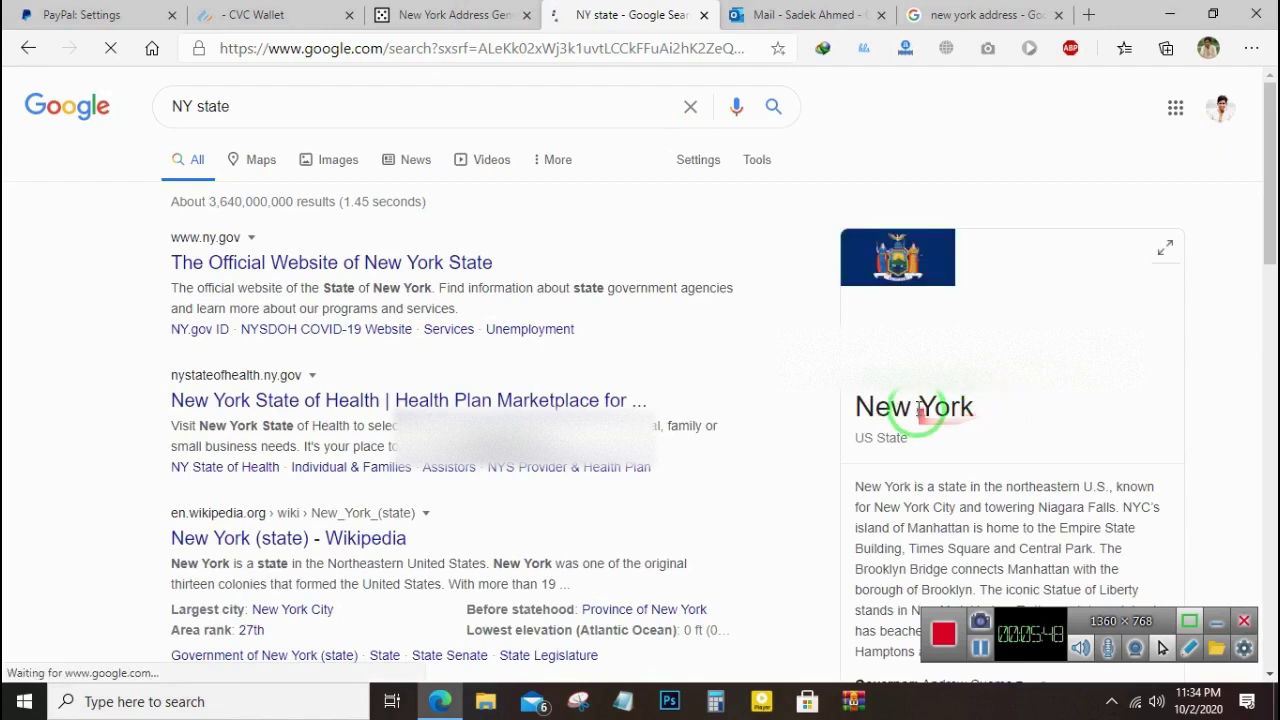
- Copy the state name New York from the Google result into the card holder's State field
{"action": "triple_click", "coordinate": [915, 408]}
{"action": "key", "text": "ctrl+c"}
{"action": "left_click", "coordinate": [270, 15]}
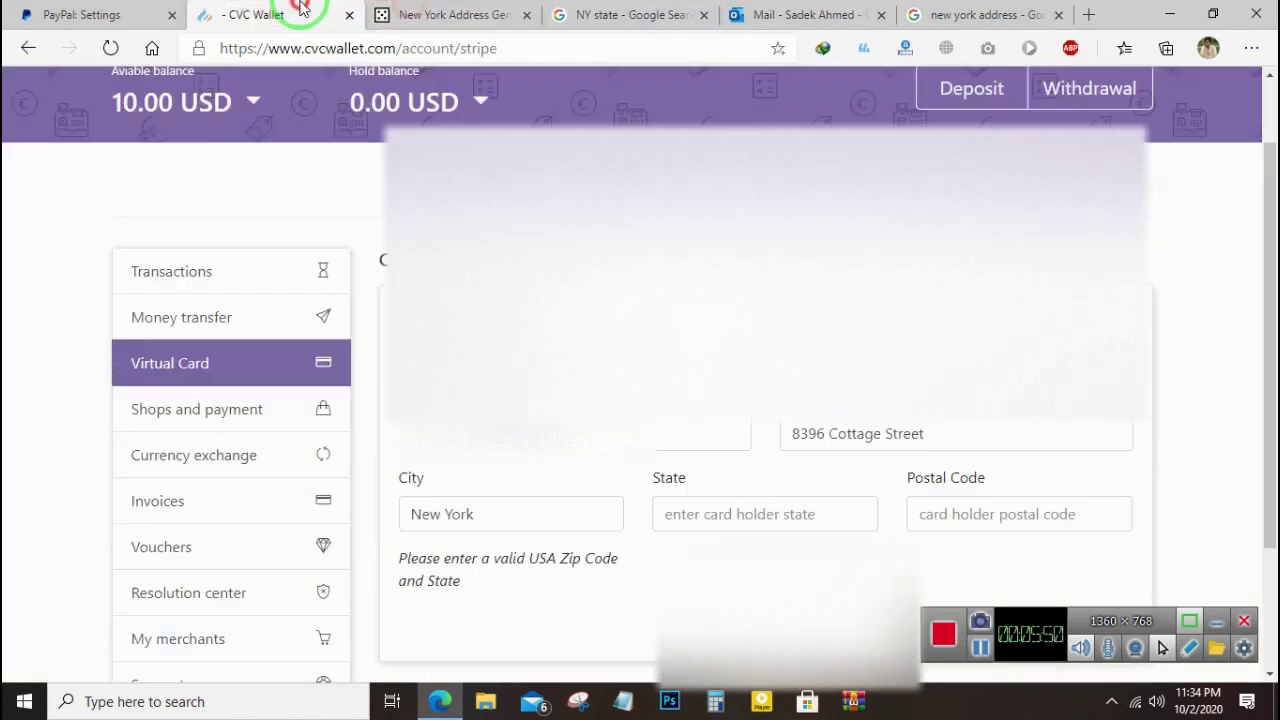
{"action": "left_click", "coordinate": [700, 514]}
{"action": "key", "text": "ctrl+v"}
- Fill in the card holder's postal code from the second generated address and create the virtual card
{"action": "left_click", "coordinate": [926, 516]}
{"action": "left_click", "coordinate": [490, 12]}
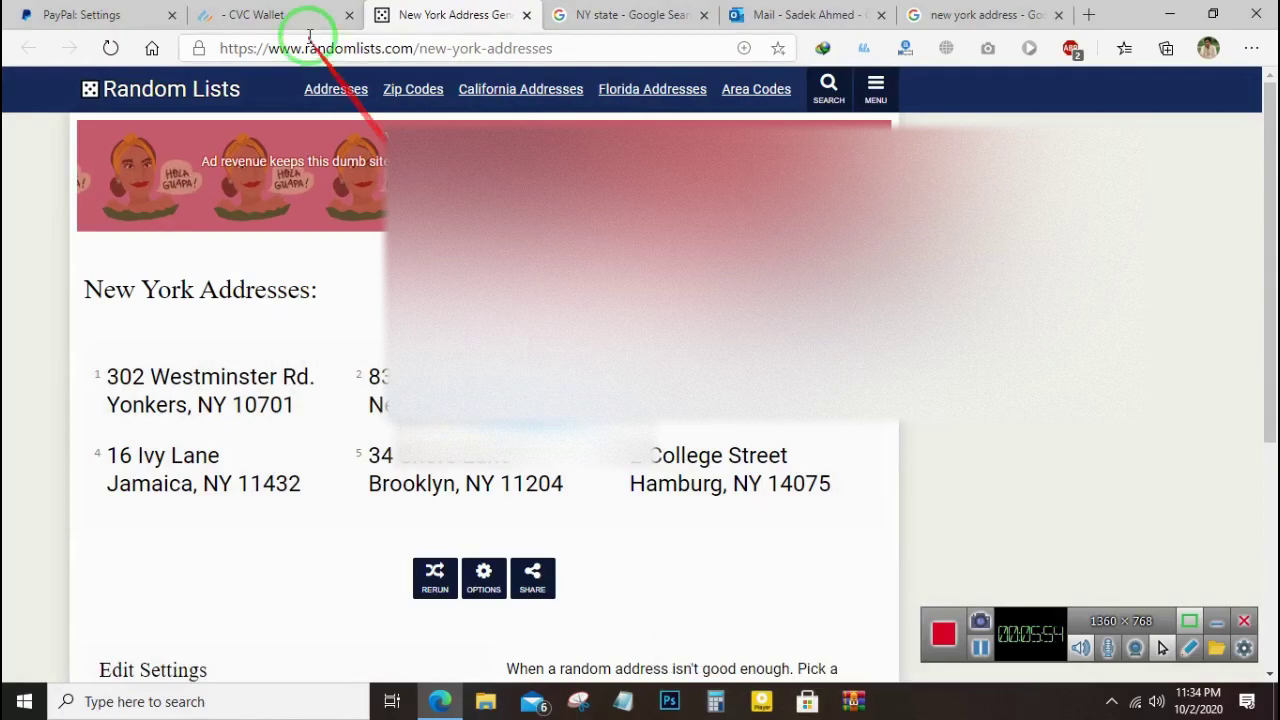
{"action": "left_click", "coordinate": [262, 15]}
{"action": "left_click", "coordinate": [997, 516]}
{"action": "key", "text": "ctrl+v"}
{"action": "scroll", "coordinate": [871, 540], "scroll_direction": "down", "scroll_amount": 3}
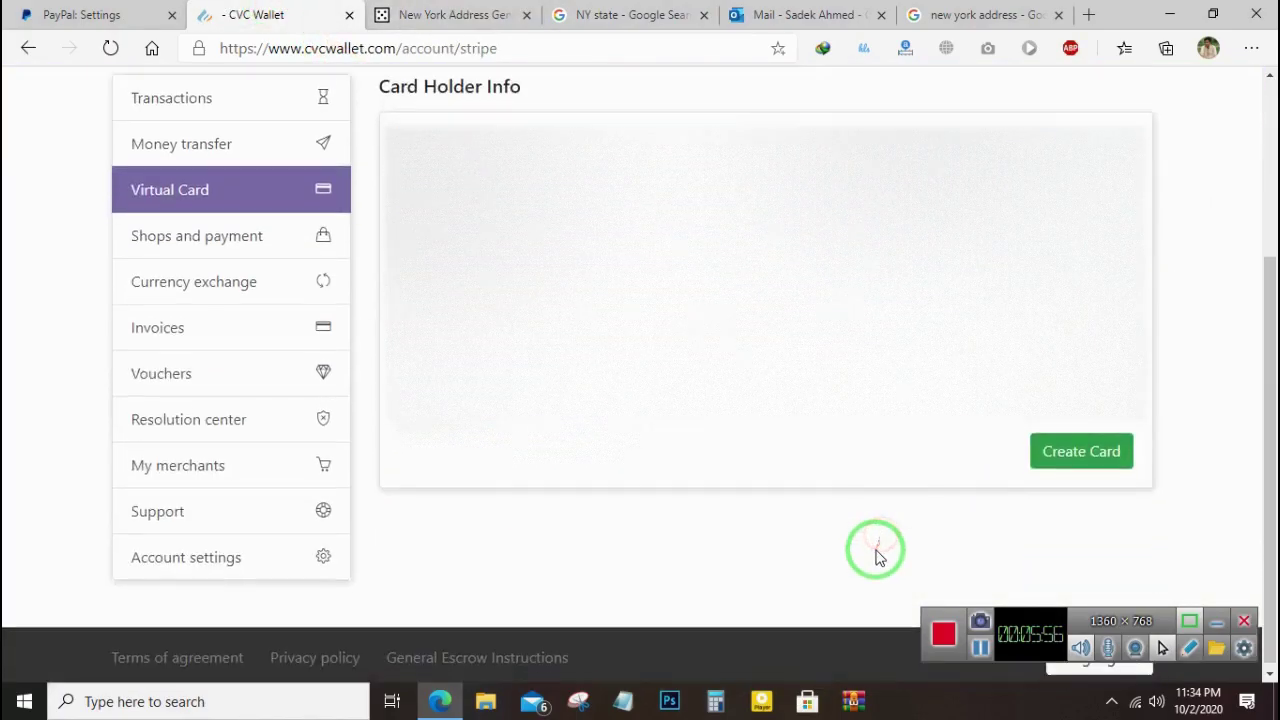
{"action": "left_click", "coordinate": [1068, 455]}
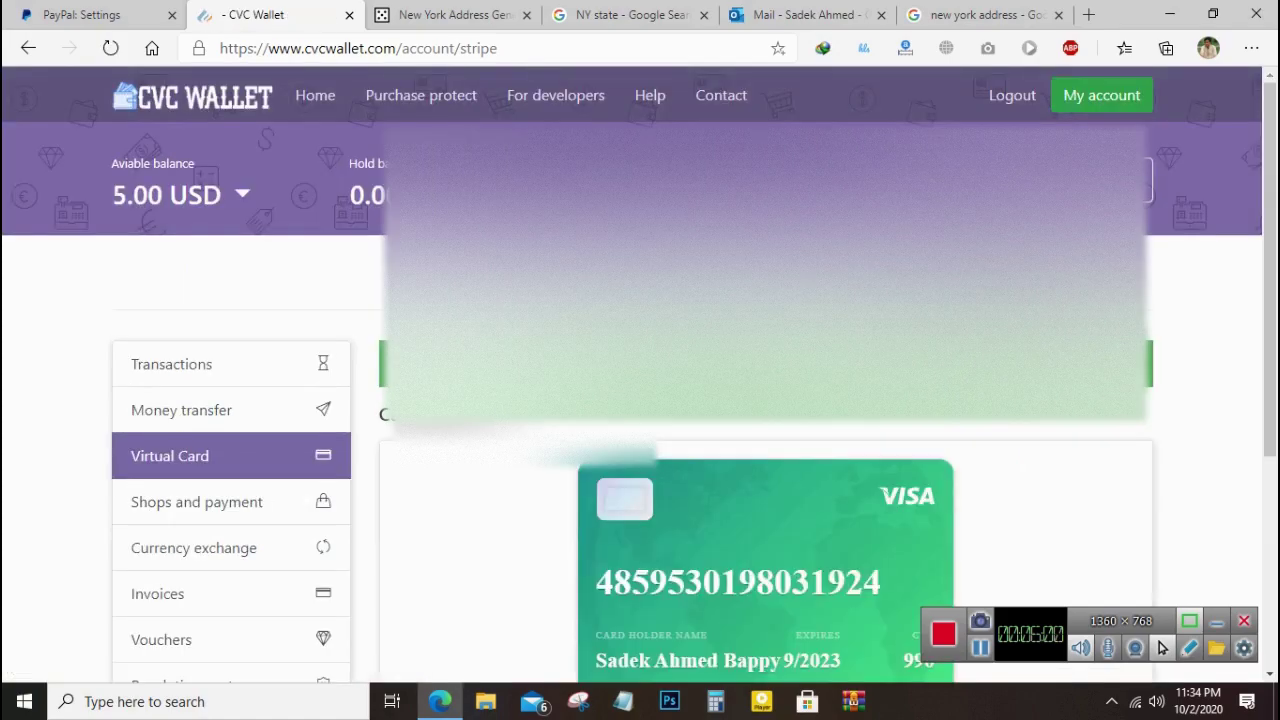
- Examine the new virtual card's details, including its status, address, city, state and postal code, with a brief look at the PayPal summary
{"action": "scroll", "coordinate": [908, 400], "scroll_direction": "down", "scroll_amount": 3}
{"action": "scroll", "coordinate": [623, 380], "scroll_direction": "up", "scroll_amount": 1}
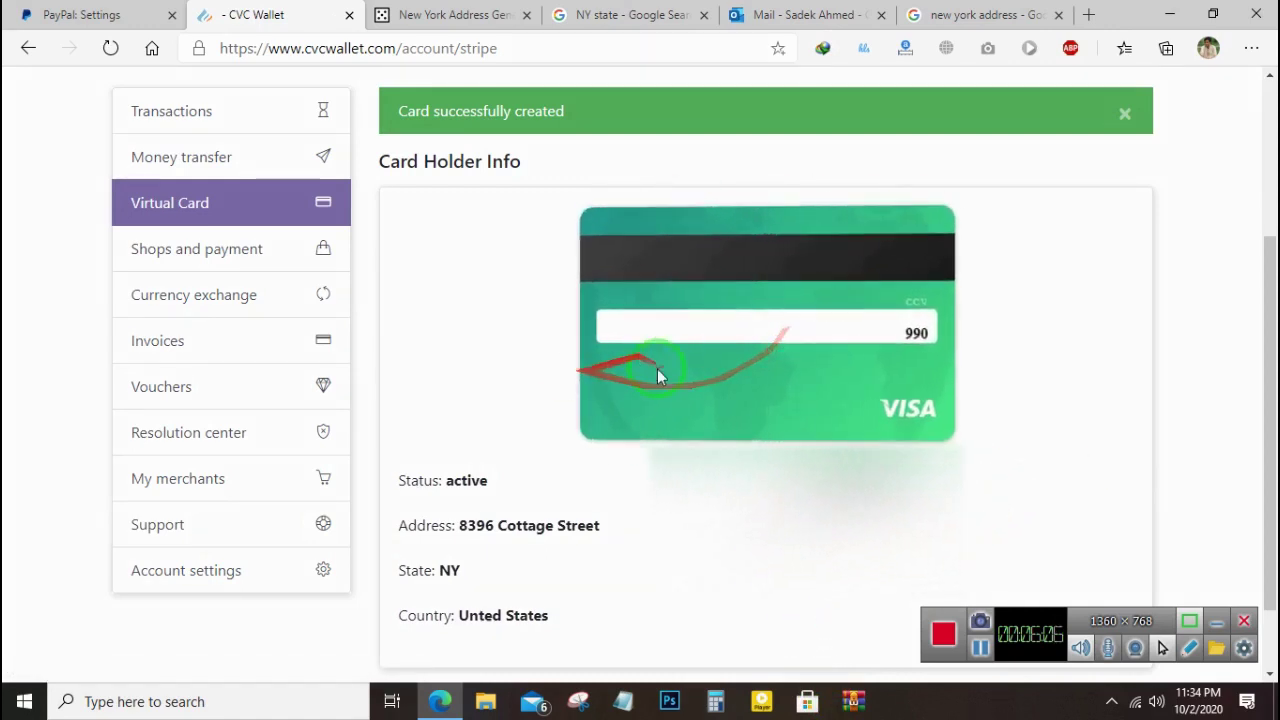
{"action": "left_click", "coordinate": [141, 8]}
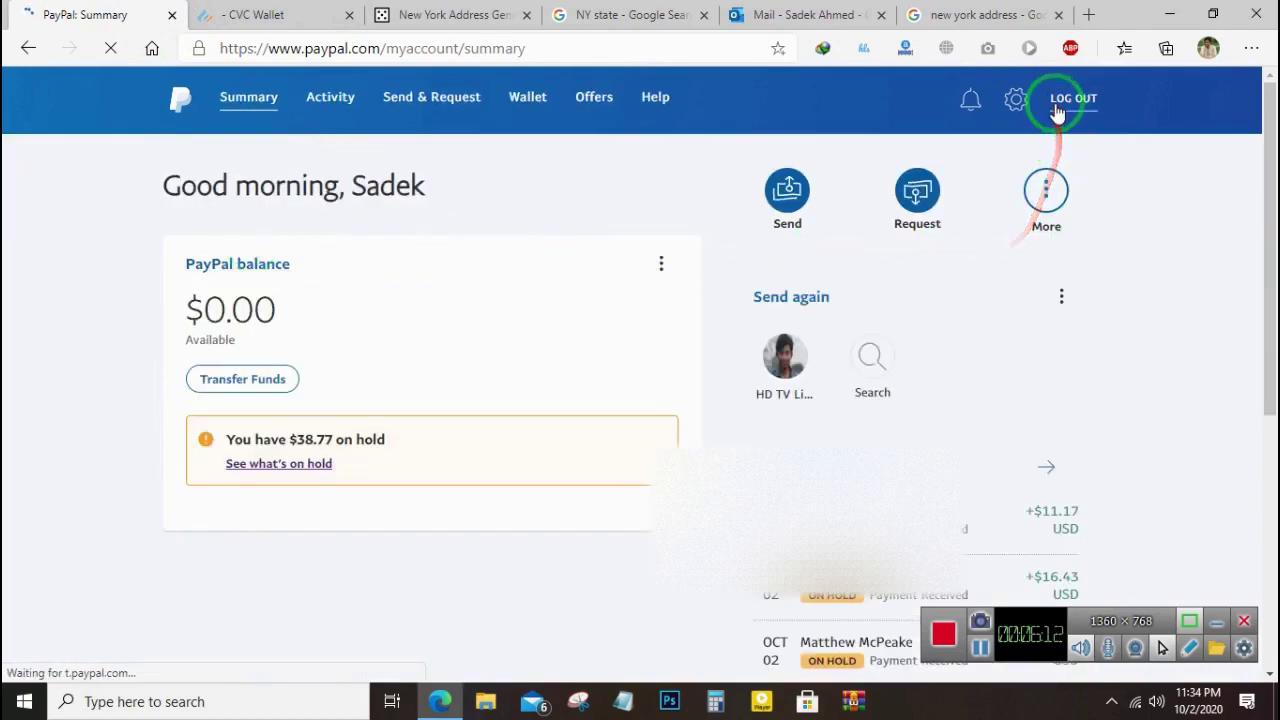
{"action": "left_click", "coordinate": [309, 8]}
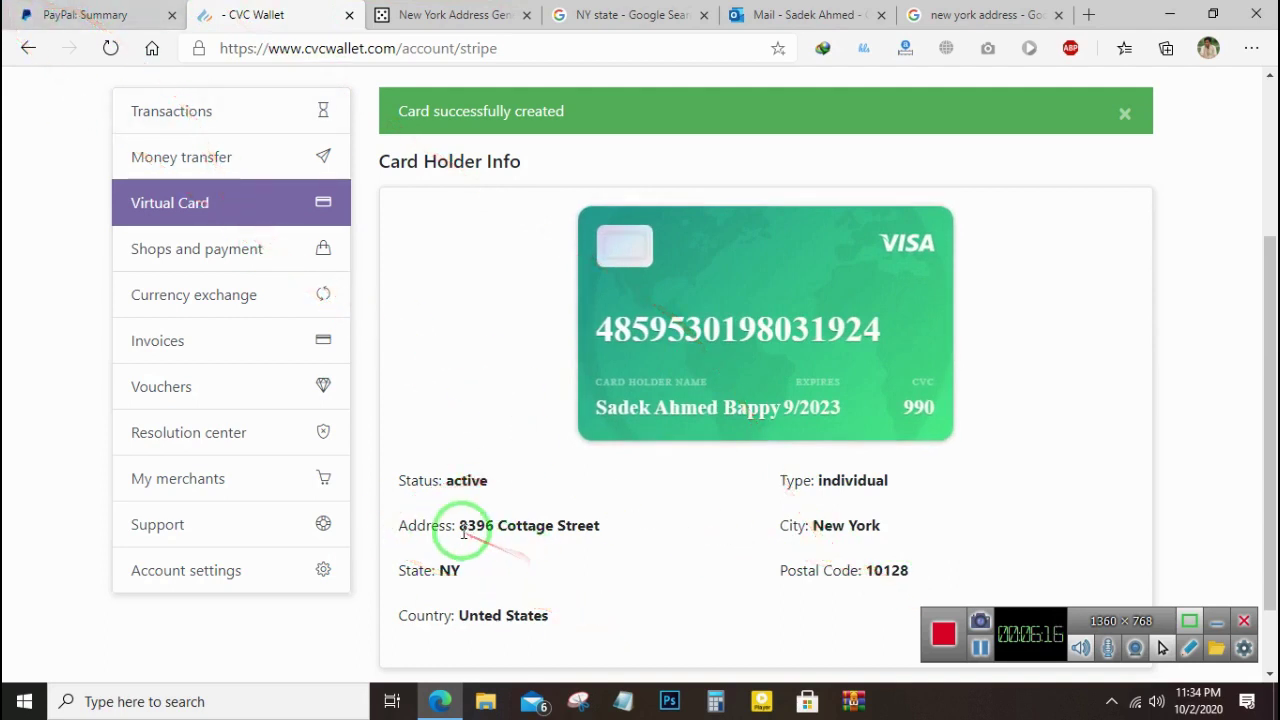
{"action": "left_click_drag", "start_coordinate": [459, 526], "coordinate": [894, 586]}
{"action": "left_click", "coordinate": [912, 585]}
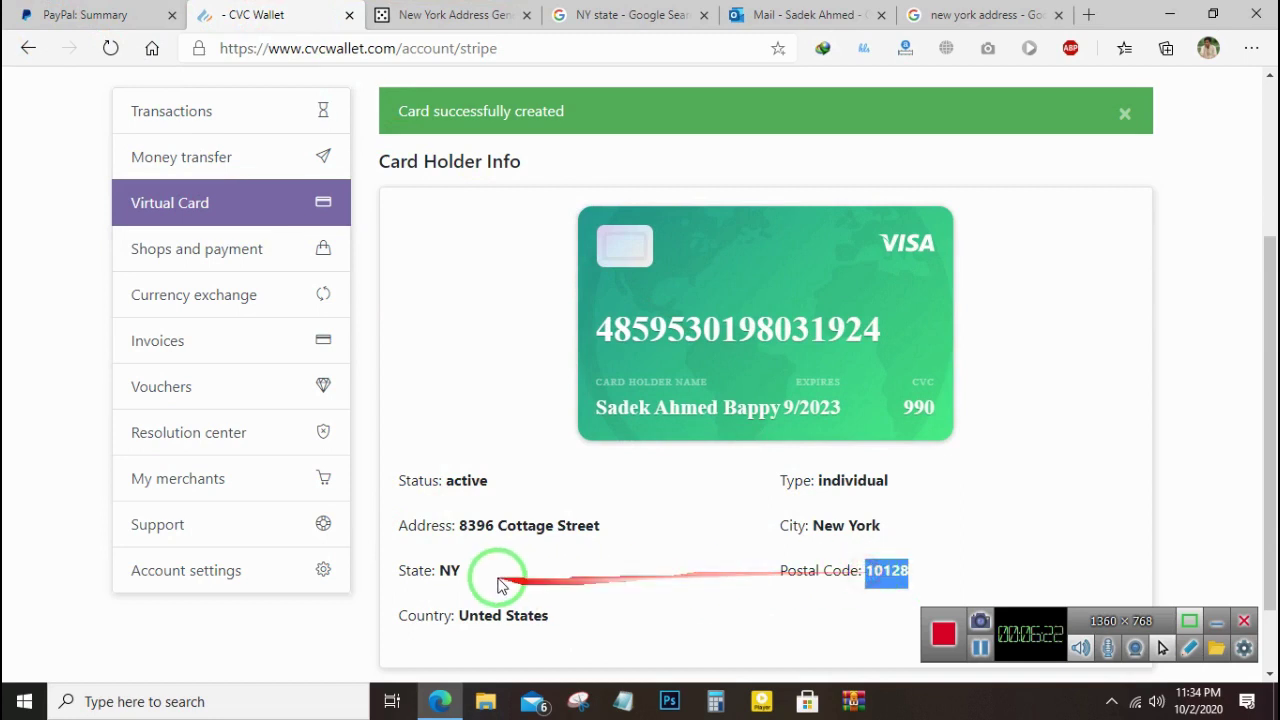
{"action": "double_click", "coordinate": [449, 570]}
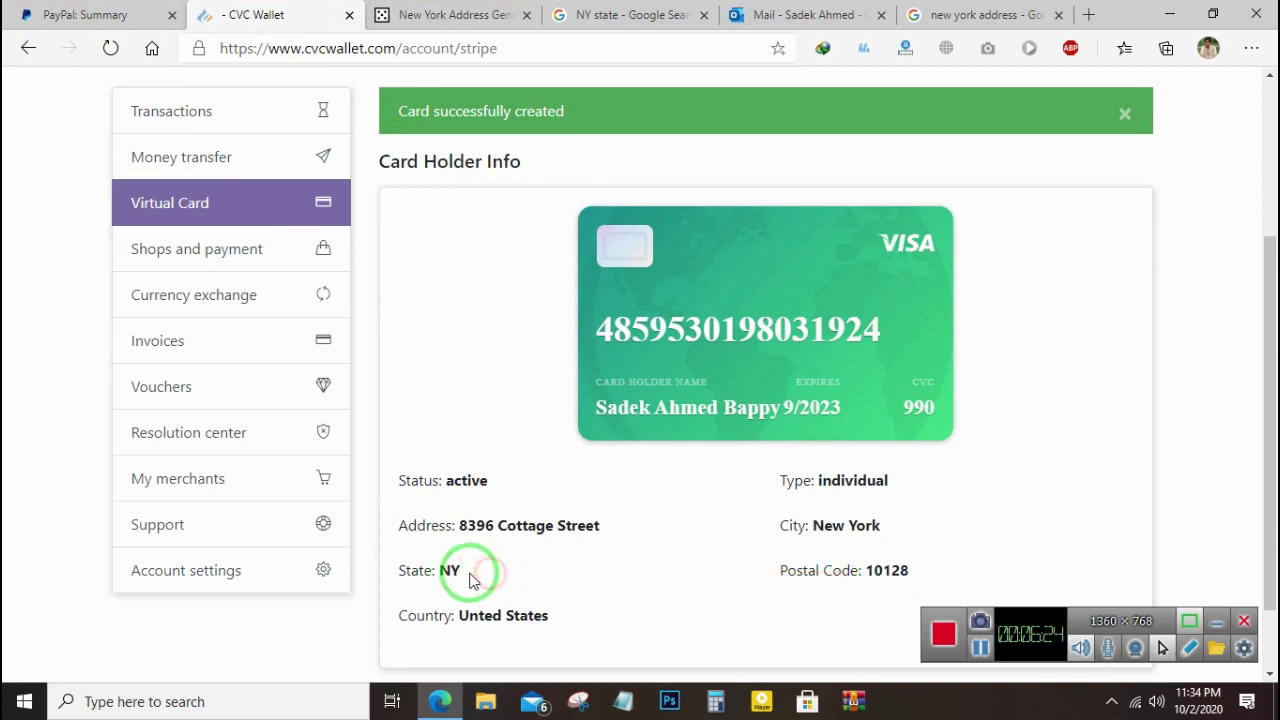
{"action": "left_click_drag", "start_coordinate": [473, 580], "coordinate": [371, 509]}
- Switch to PayPal and open the form for adding a new address in the account settings
{"action": "left_click", "coordinate": [100, 18]}
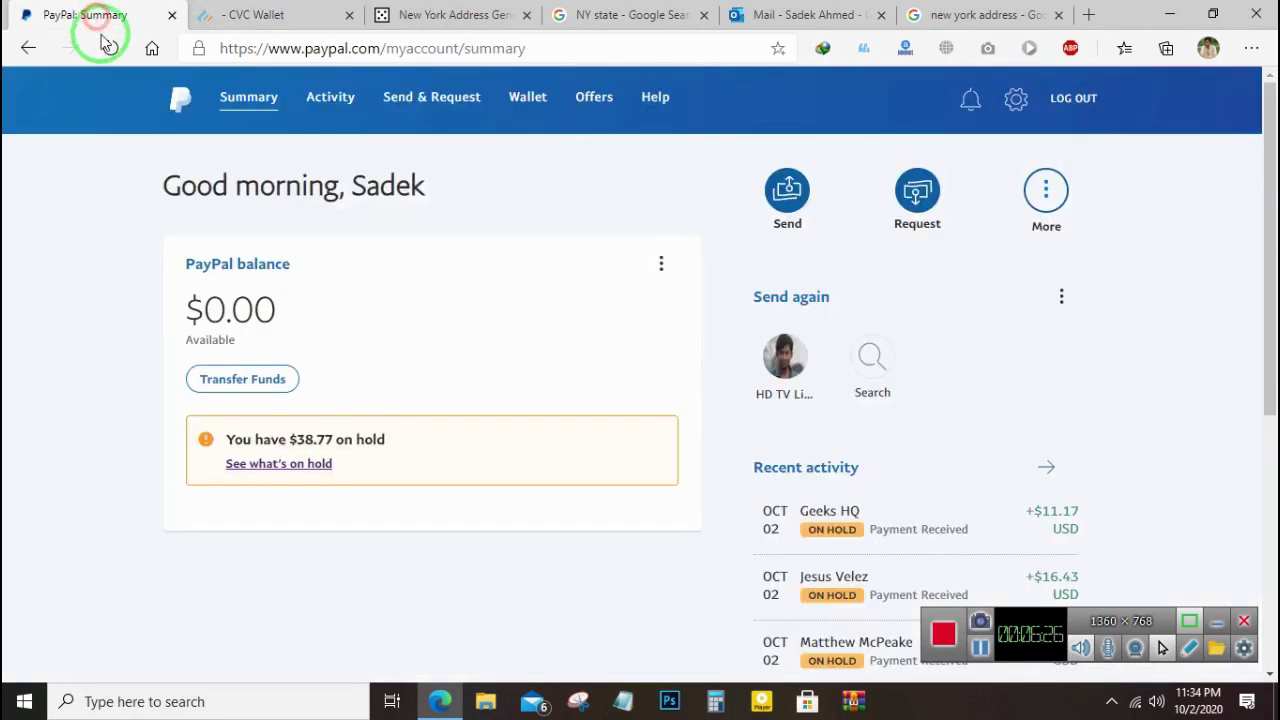
{"action": "left_click", "coordinate": [1017, 108]}
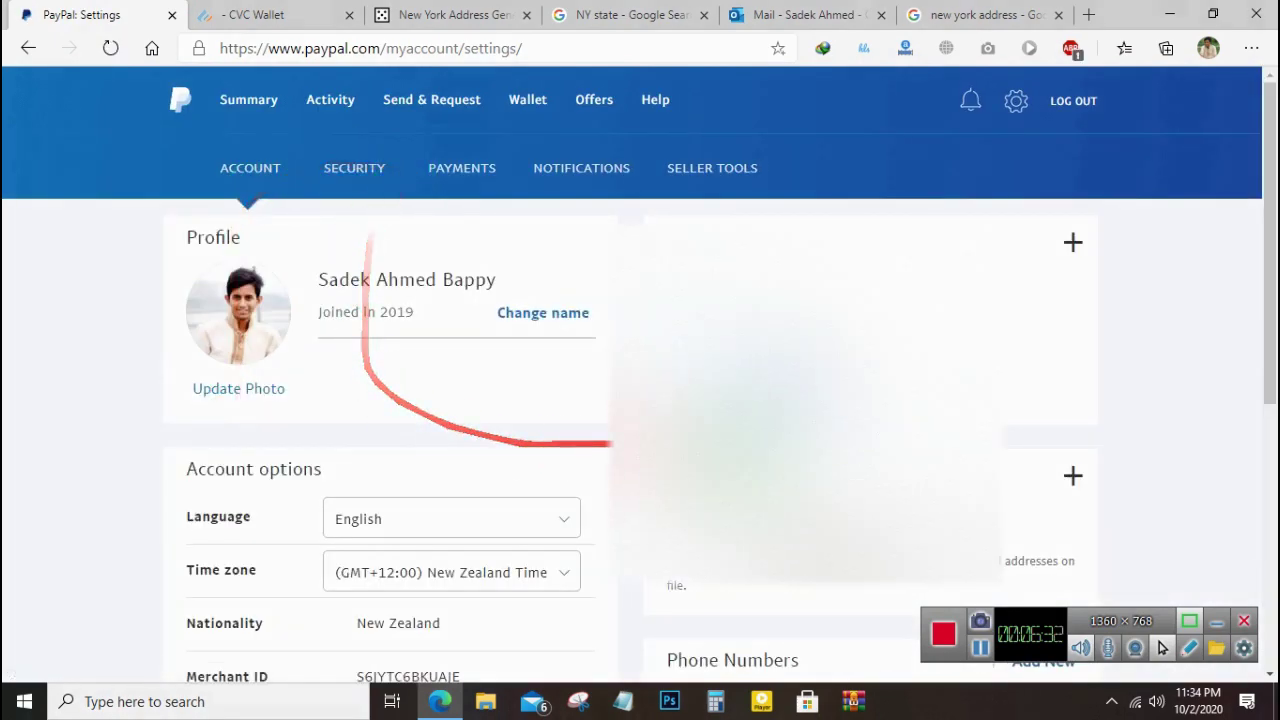
{"action": "scroll", "coordinate": [900, 400], "scroll_direction": "down", "scroll_amount": 3}
{"action": "scroll", "coordinate": [900, 400], "scroll_direction": "up", "scroll_amount": 3}
{"action": "left_click", "coordinate": [1072, 241]}
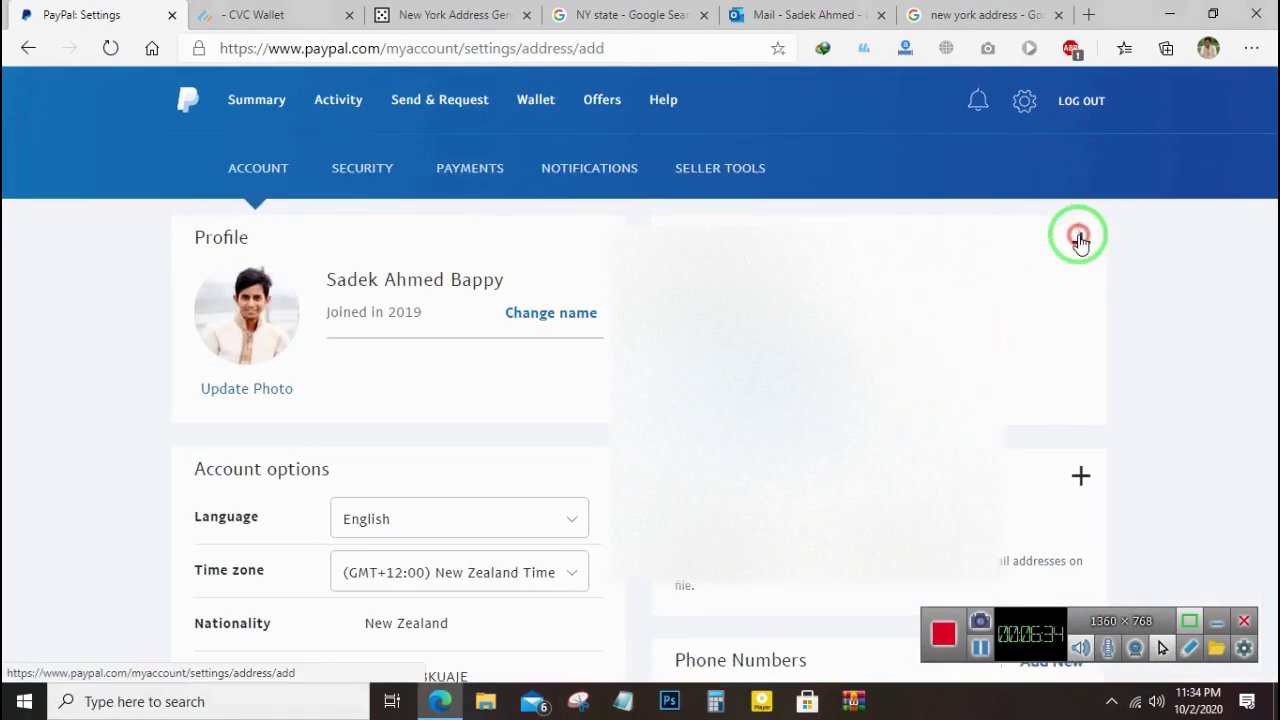
- Copy the street address and the city New York from the CVC Wallet card details into PayPal's address form
{"action": "left_click", "coordinate": [268, 12]}
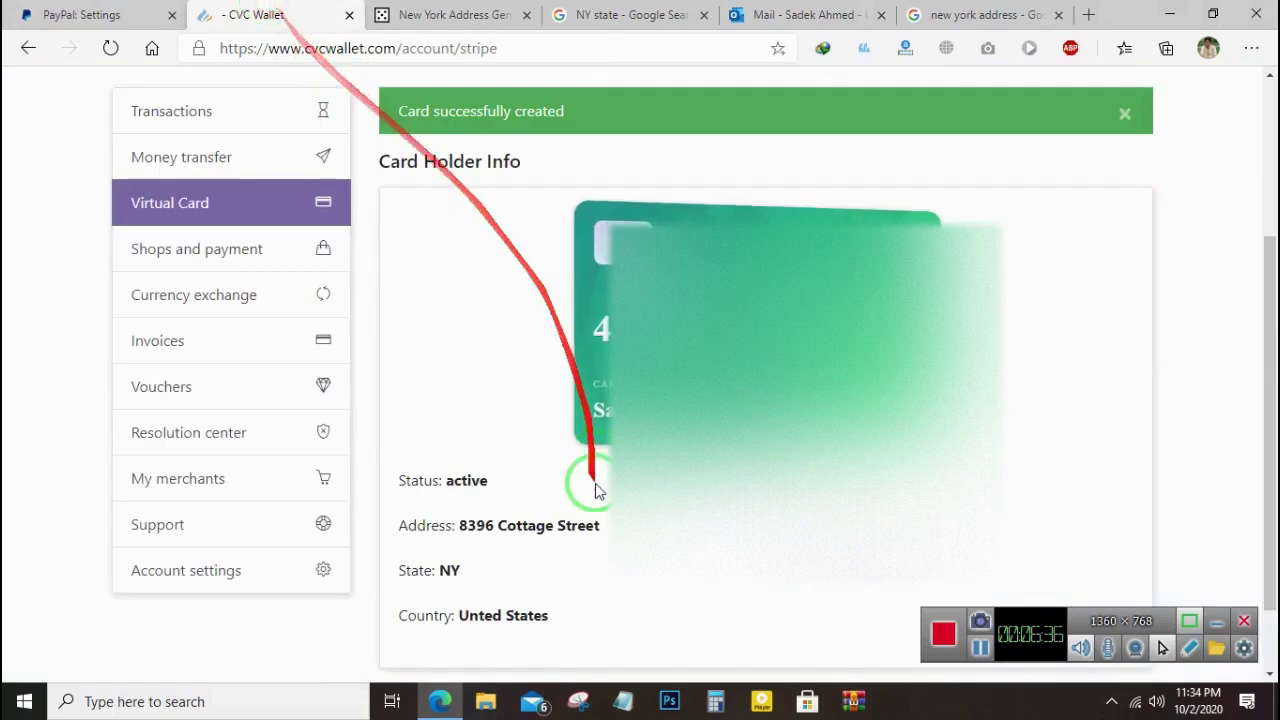
{"action": "left_click_drag", "start_coordinate": [463, 522], "coordinate": [600, 528]}
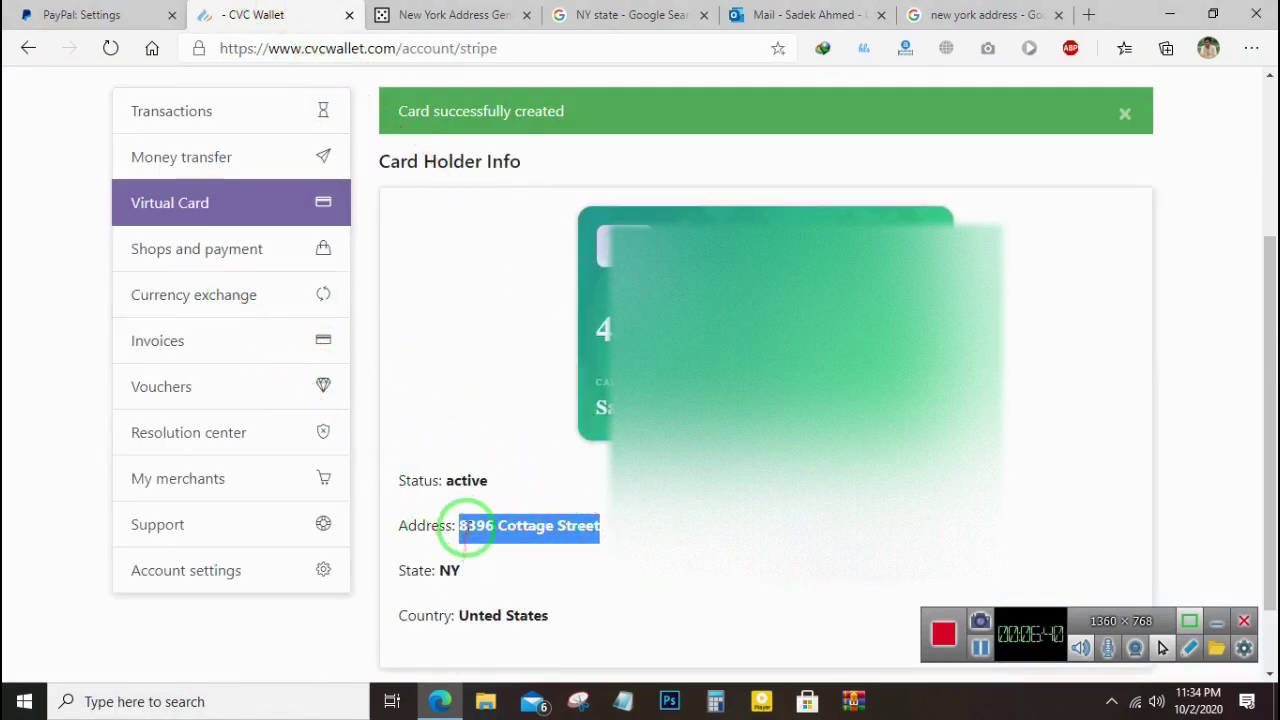
{"action": "left_click_drag", "start_coordinate": [465, 528], "coordinate": [545, 223]}
{"action": "left_click", "coordinate": [283, 10]}
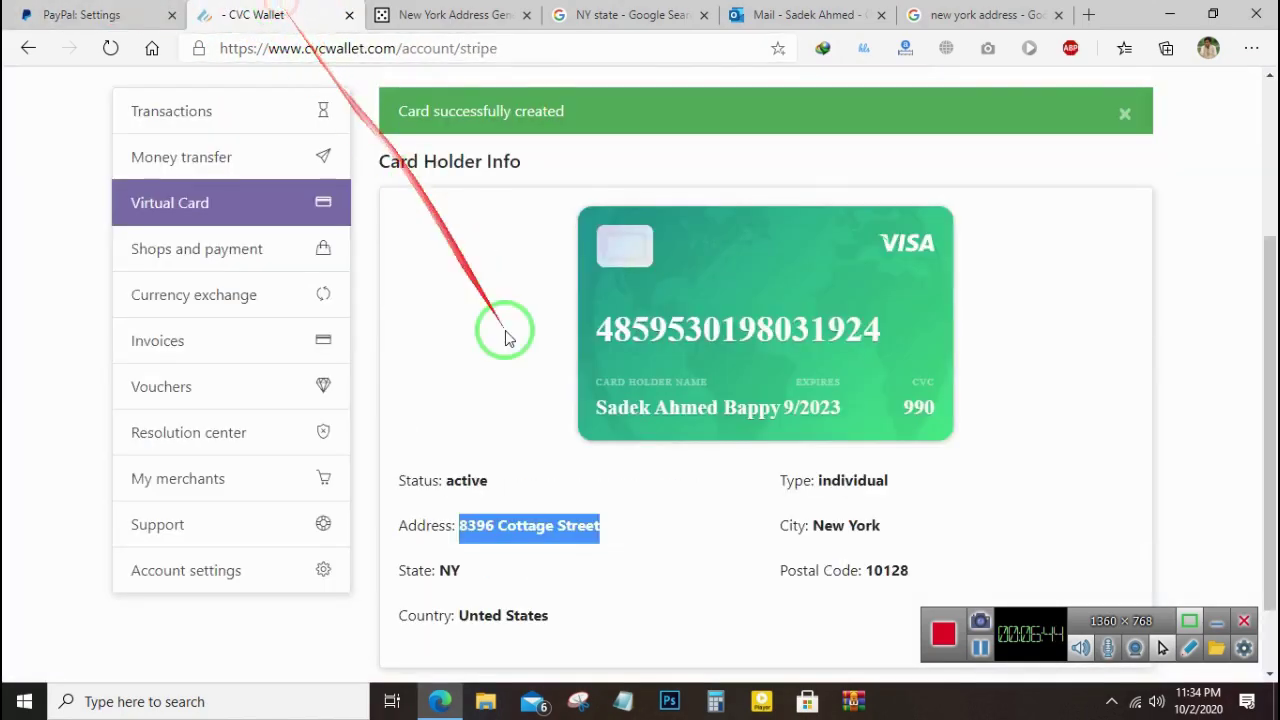
{"action": "left_click", "coordinate": [816, 531]}
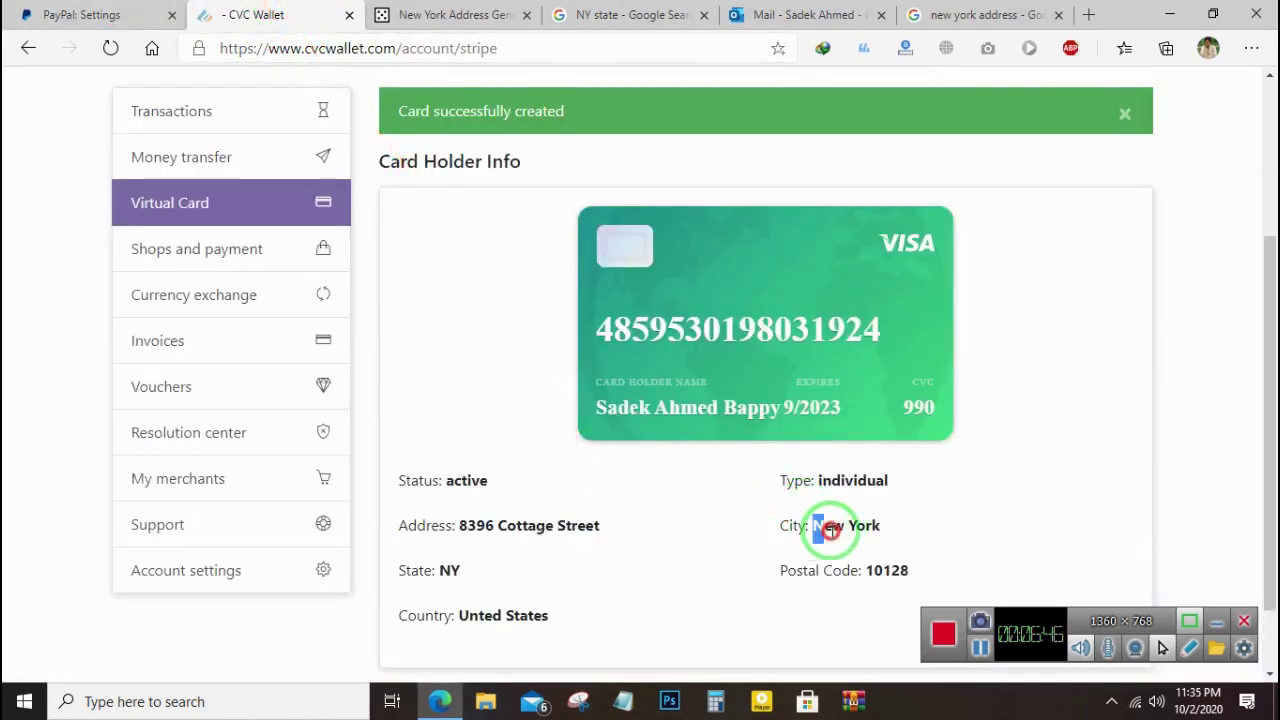
{"action": "left_click_drag", "start_coordinate": [888, 531], "coordinate": [540, 352]}
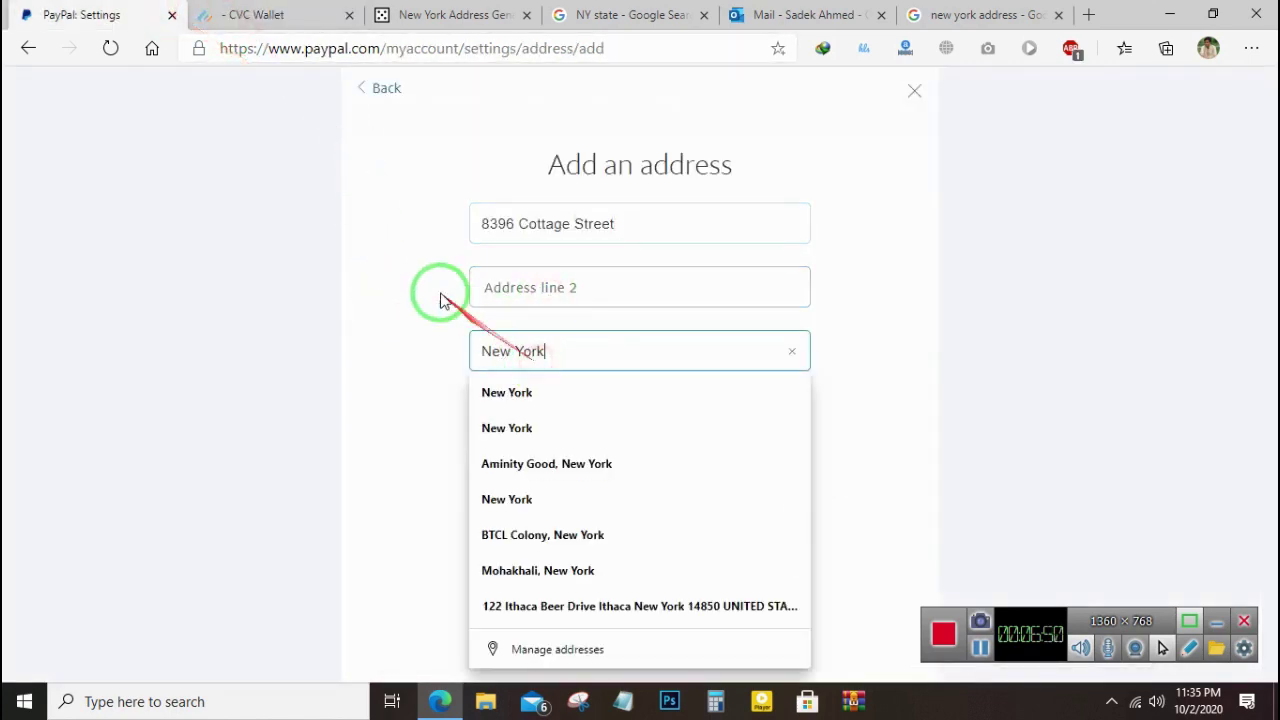
- Fill in PayPal's postal code with the first four digits of the postal code in the CVC Wallet card details
{"action": "left_click", "coordinate": [250, 14]}
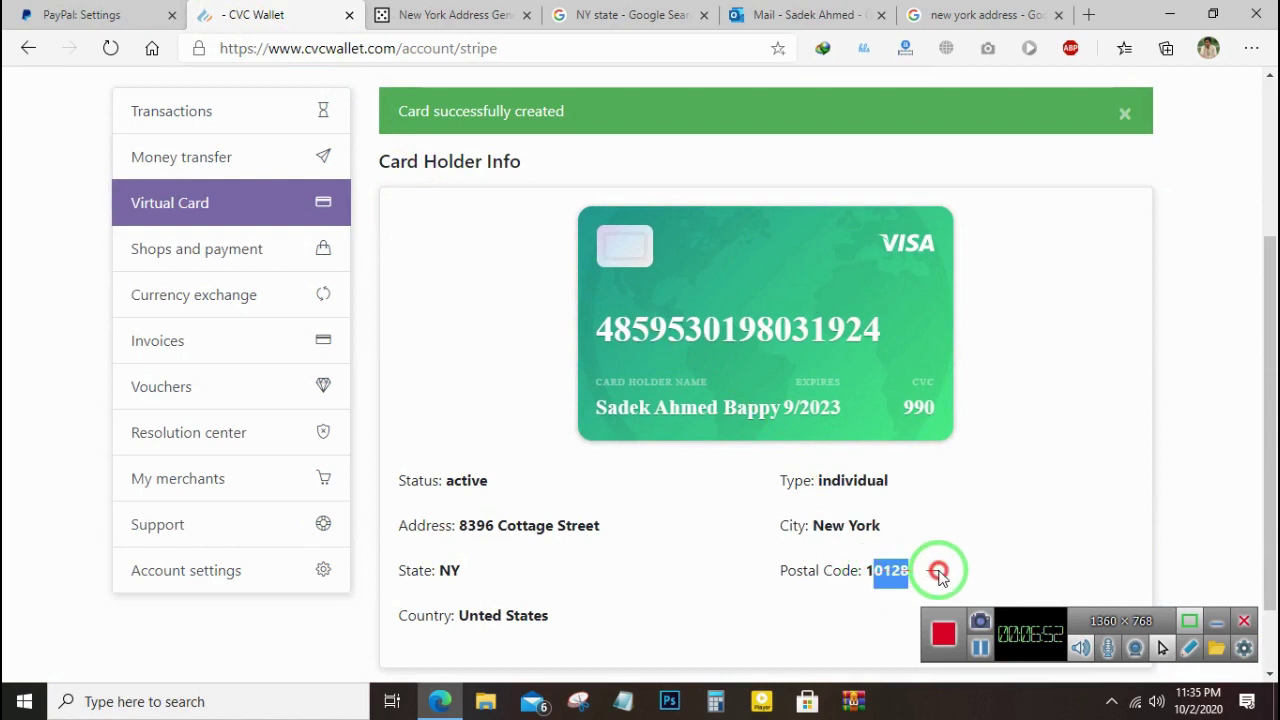
{"action": "left_click", "coordinate": [888, 575]}
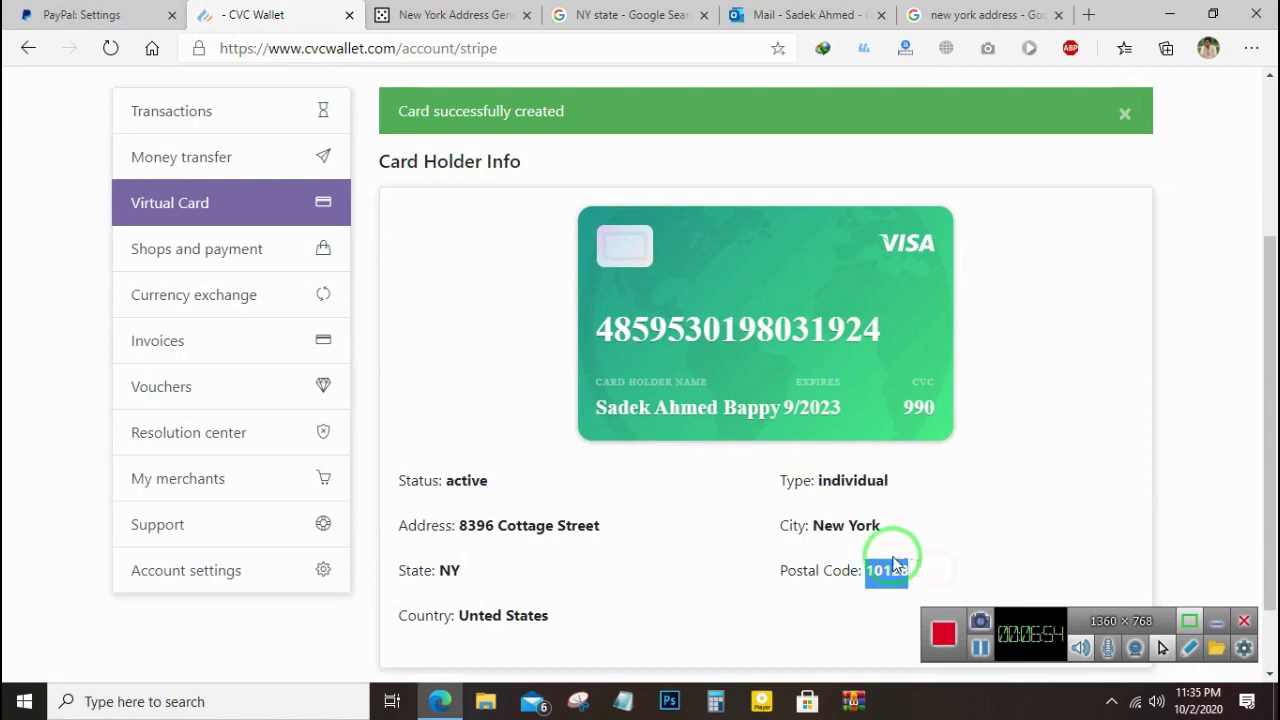
{"action": "left_click", "coordinate": [45, 15]}
{"action": "left_click", "coordinate": [545, 418]}
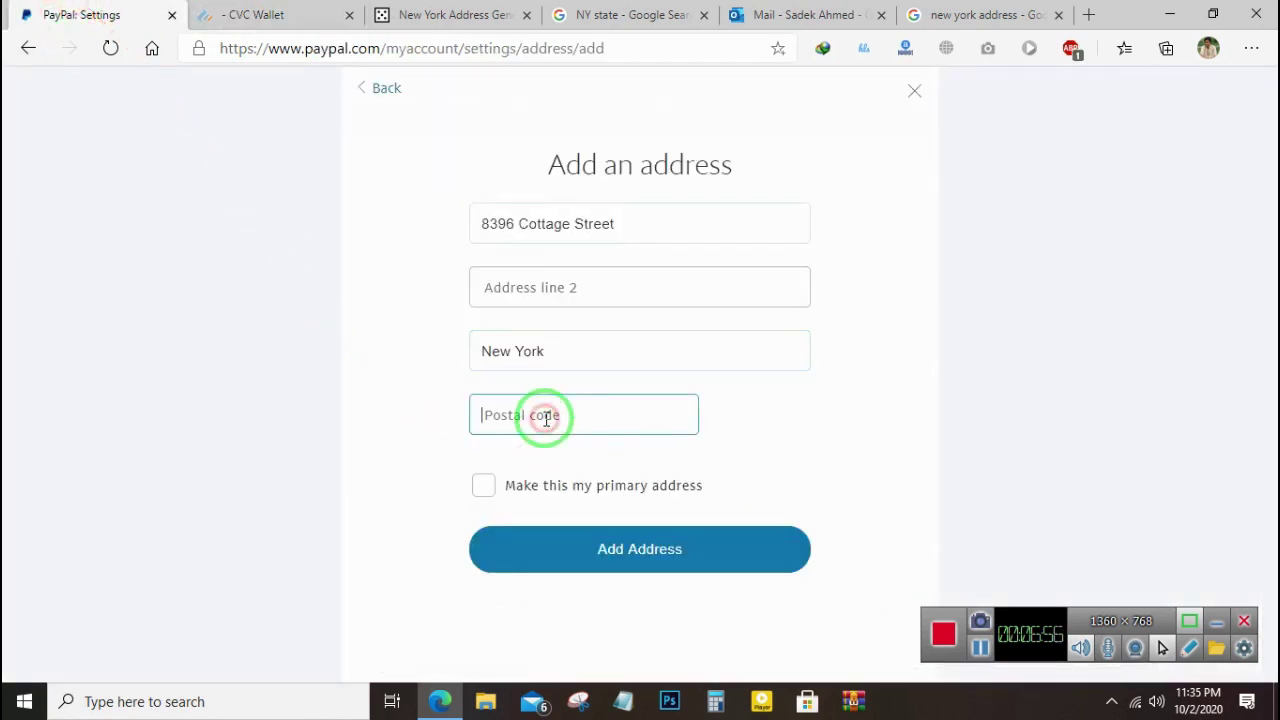
{"action": "type", "text": "1012"}
{"action": "left_click", "coordinate": [402, 433]}
- Add the completed address to the PayPal account and leave the address management page
{"action": "left_click", "coordinate": [600, 549]}
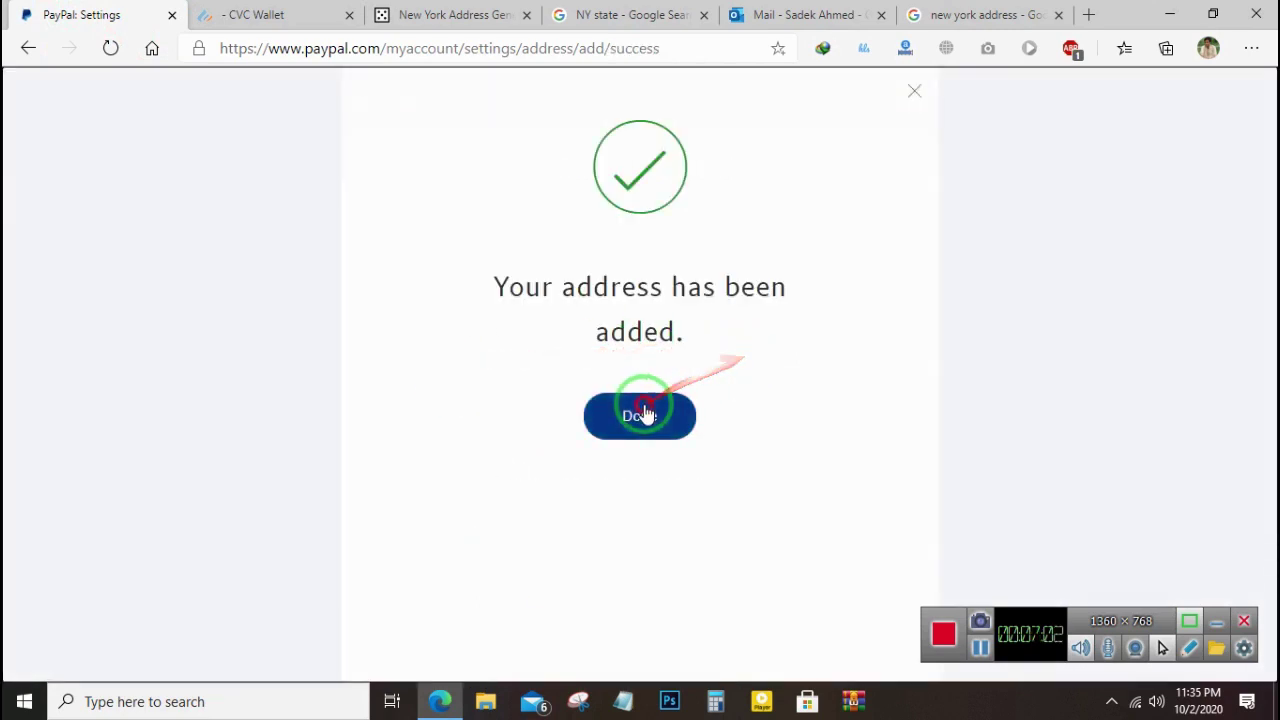
{"action": "left_click", "coordinate": [645, 415]}
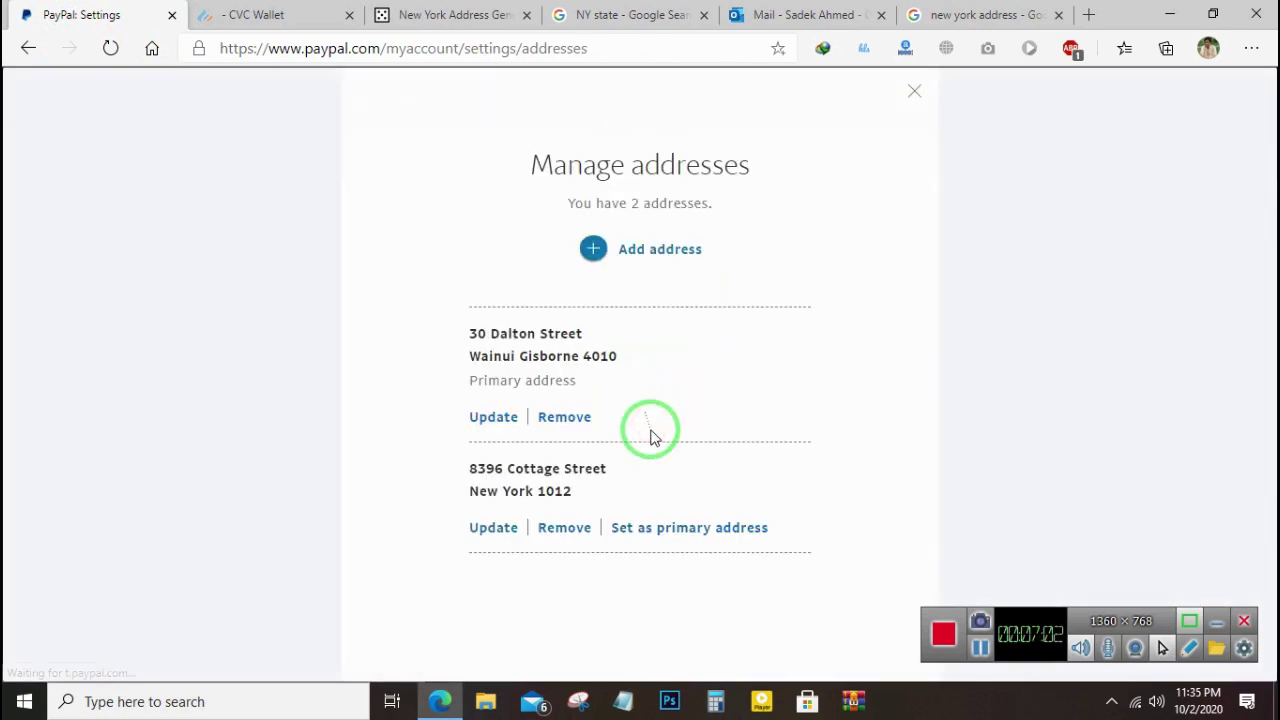
{"action": "left_click", "coordinate": [911, 93]}
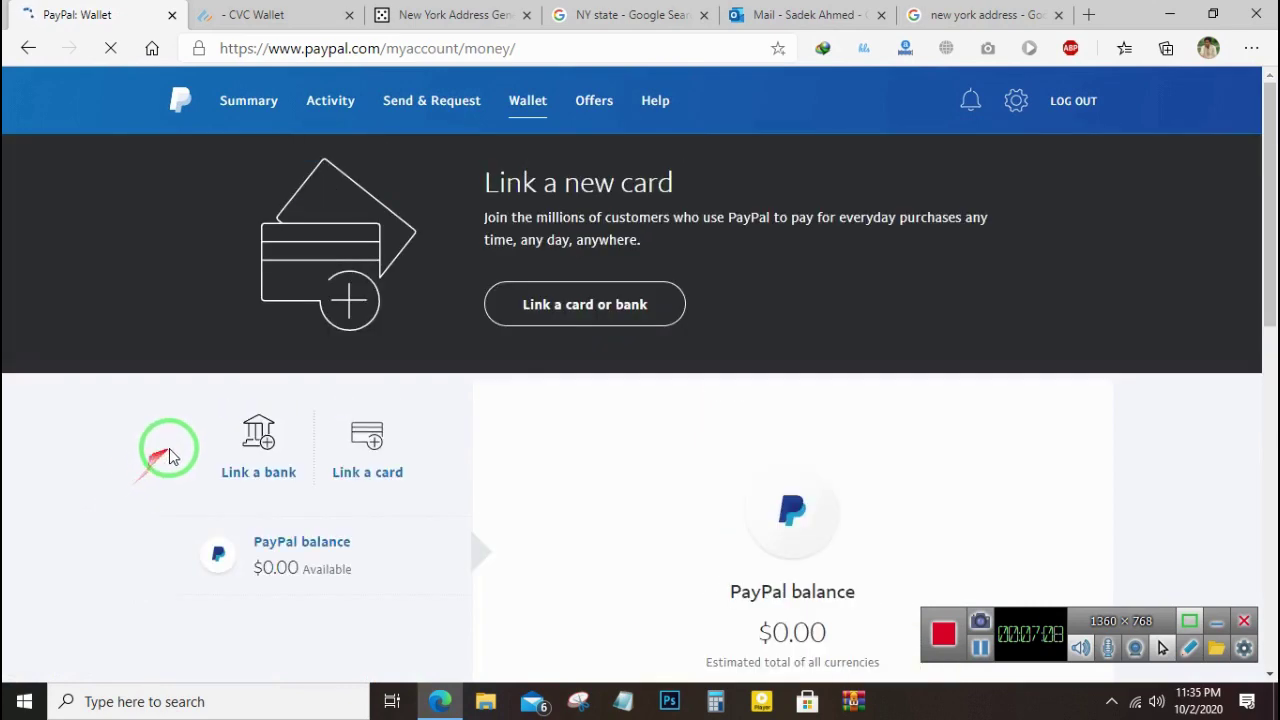
- Start linking a credit card as a new payment method in the PayPal wallet
{"action": "scroll", "coordinate": [354, 432], "scroll_direction": "down", "scroll_amount": 5}
{"action": "scroll", "coordinate": [771, 374], "scroll_direction": "up", "scroll_amount": 5}
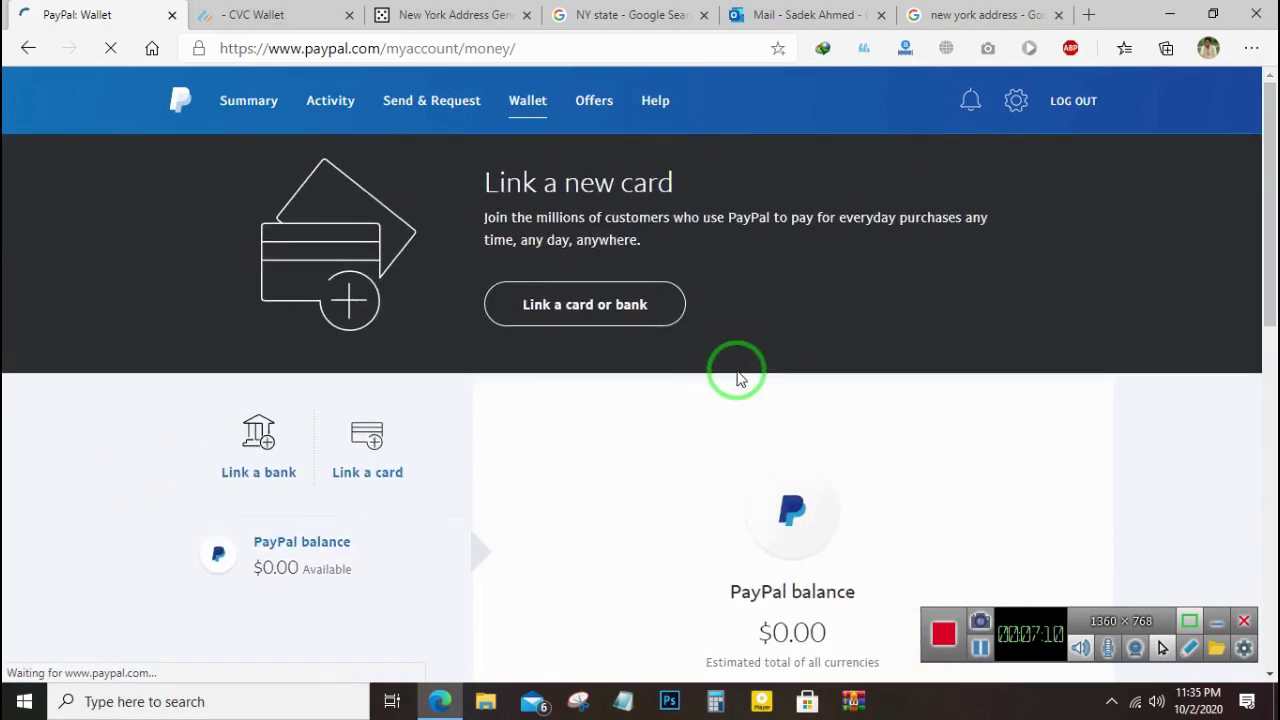
{"action": "left_click", "coordinate": [597, 304]}
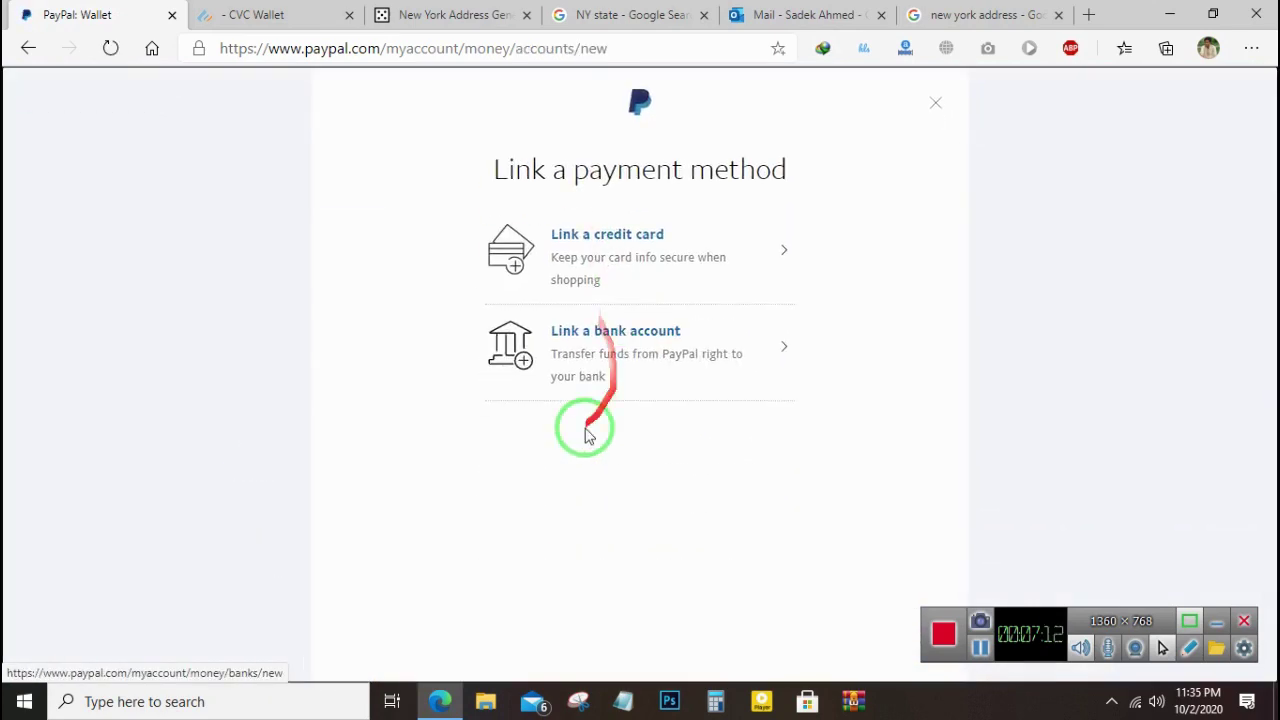
{"action": "left_click", "coordinate": [617, 263]}
- Enter the virtual card's number from CVC Wallet as the credit card number in PayPal's card form
{"action": "left_click", "coordinate": [285, 12]}
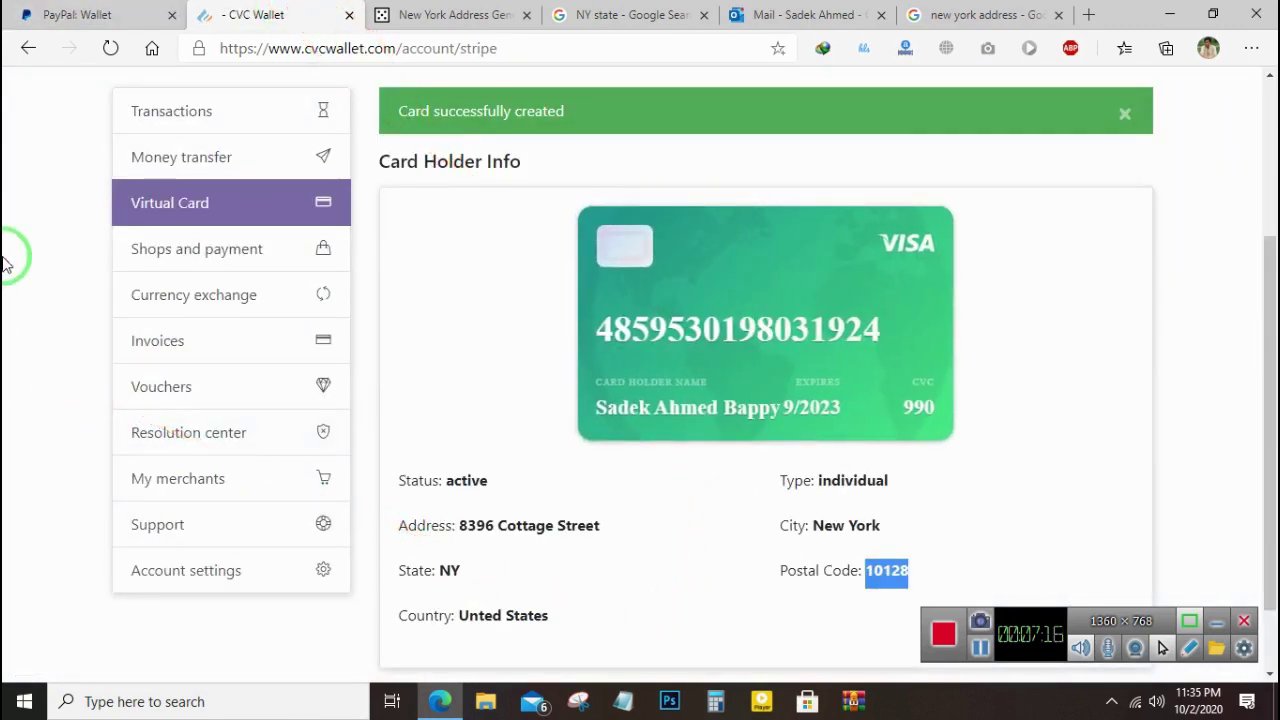
{"action": "left_click", "coordinate": [70, 12]}
{"action": "left_click", "coordinate": [545, 353]}
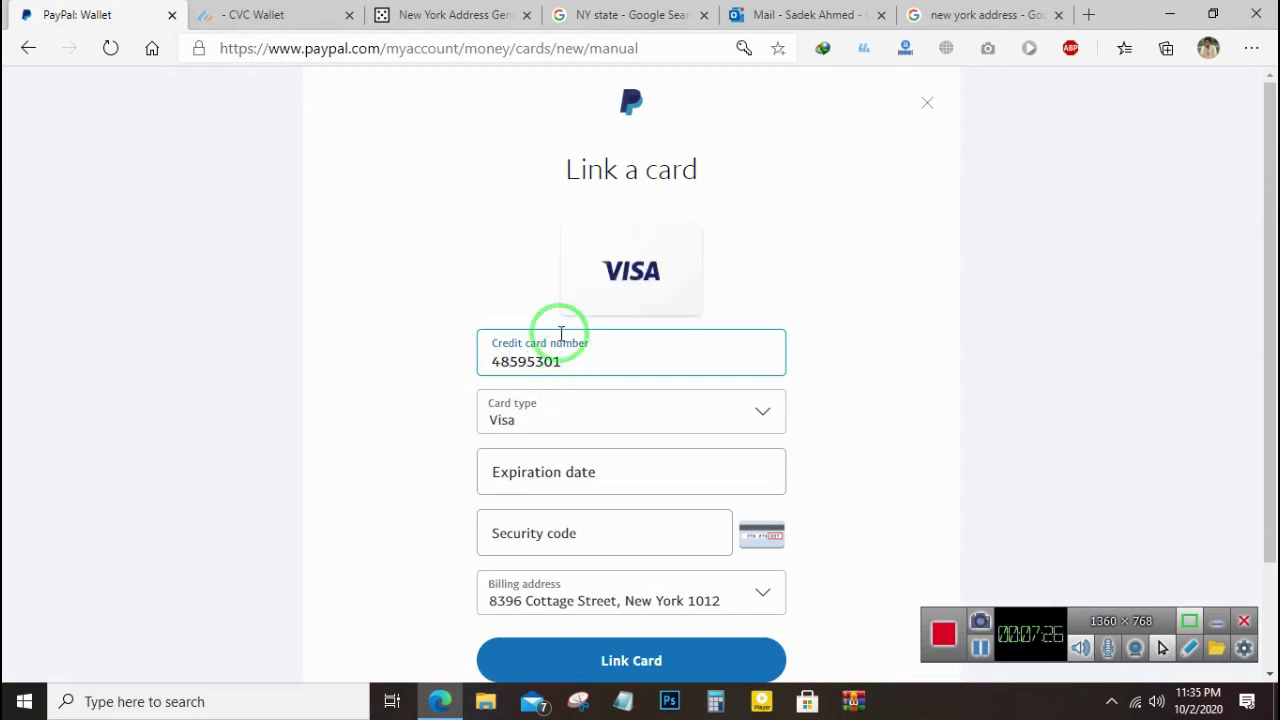
{"action": "left_click", "coordinate": [316, 10]}
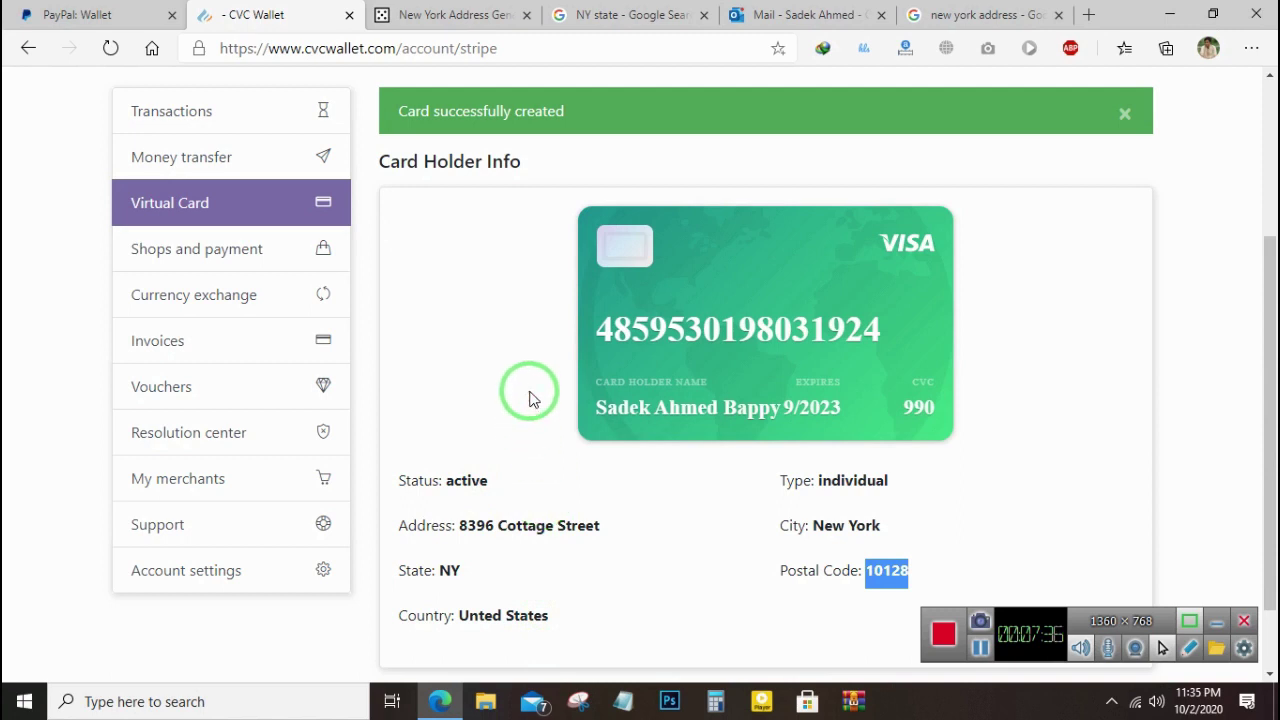
{"action": "left_click", "coordinate": [86, 14]}
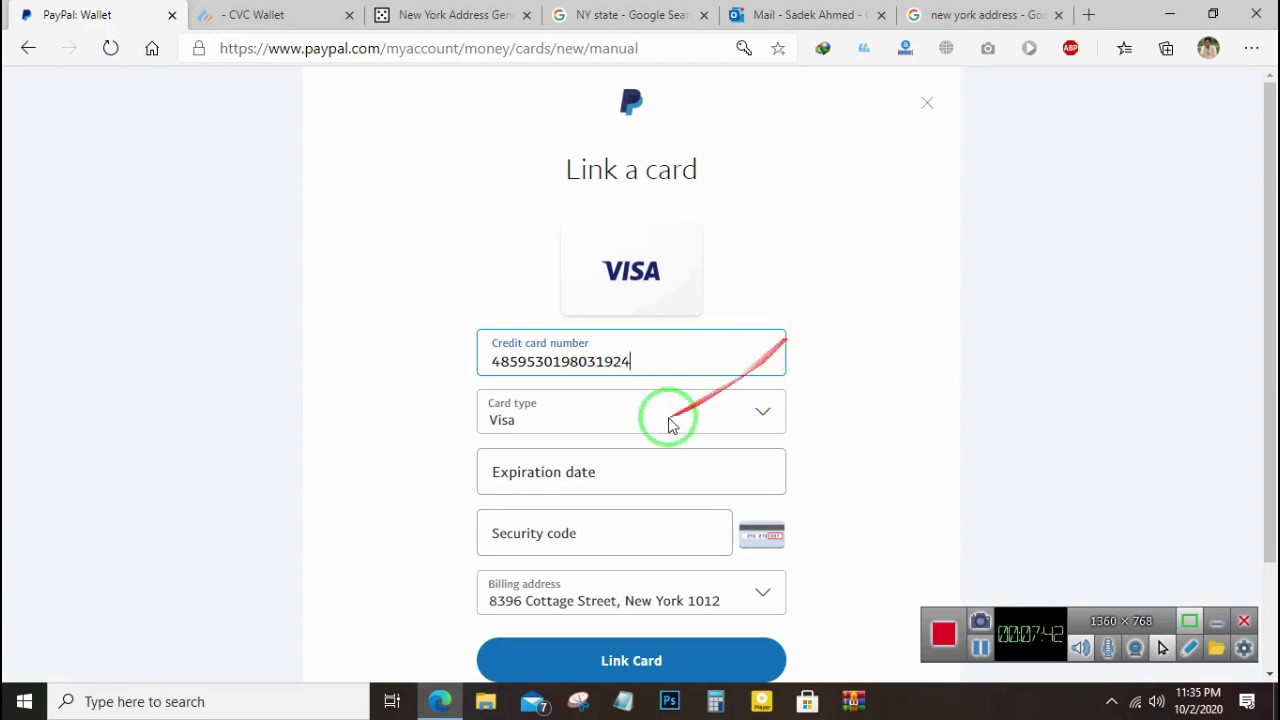
- Fill in the card's expiration date in PayPal as shown on the CVC Wallet virtual card
{"action": "left_click", "coordinate": [563, 459]}
{"action": "left_click", "coordinate": [305, 13]}
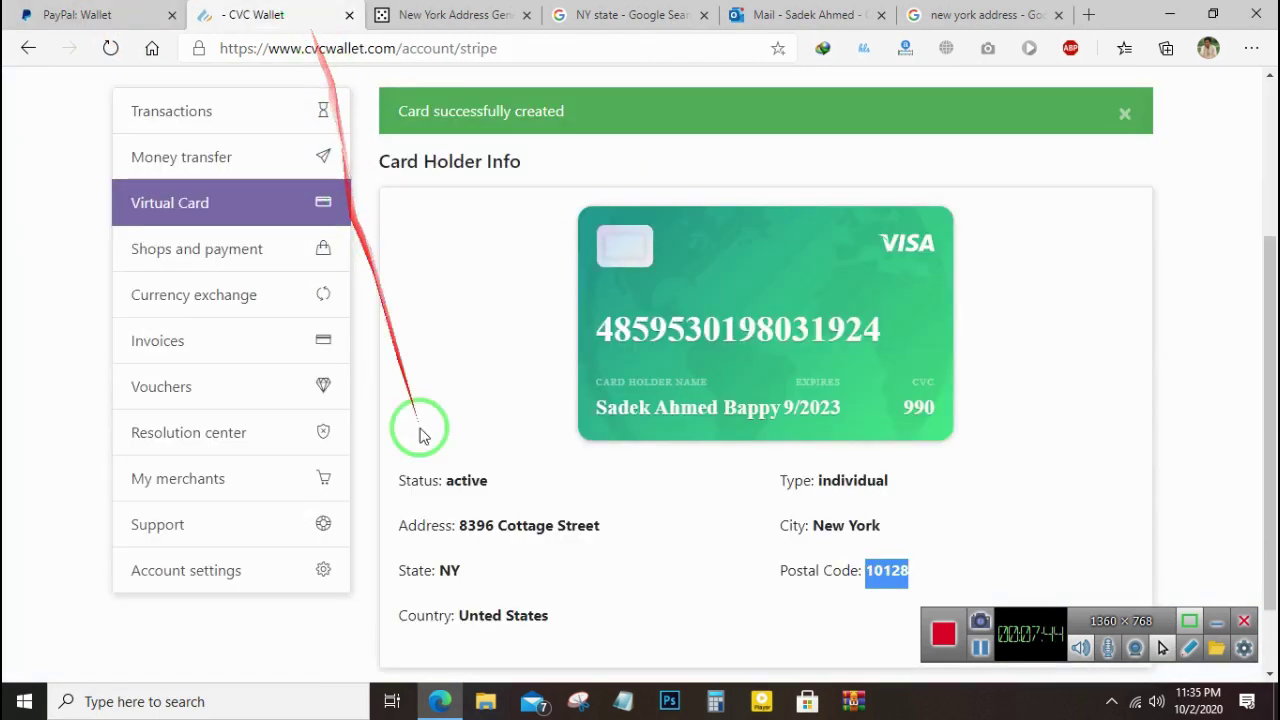
{"action": "left_click", "coordinate": [60, 14]}
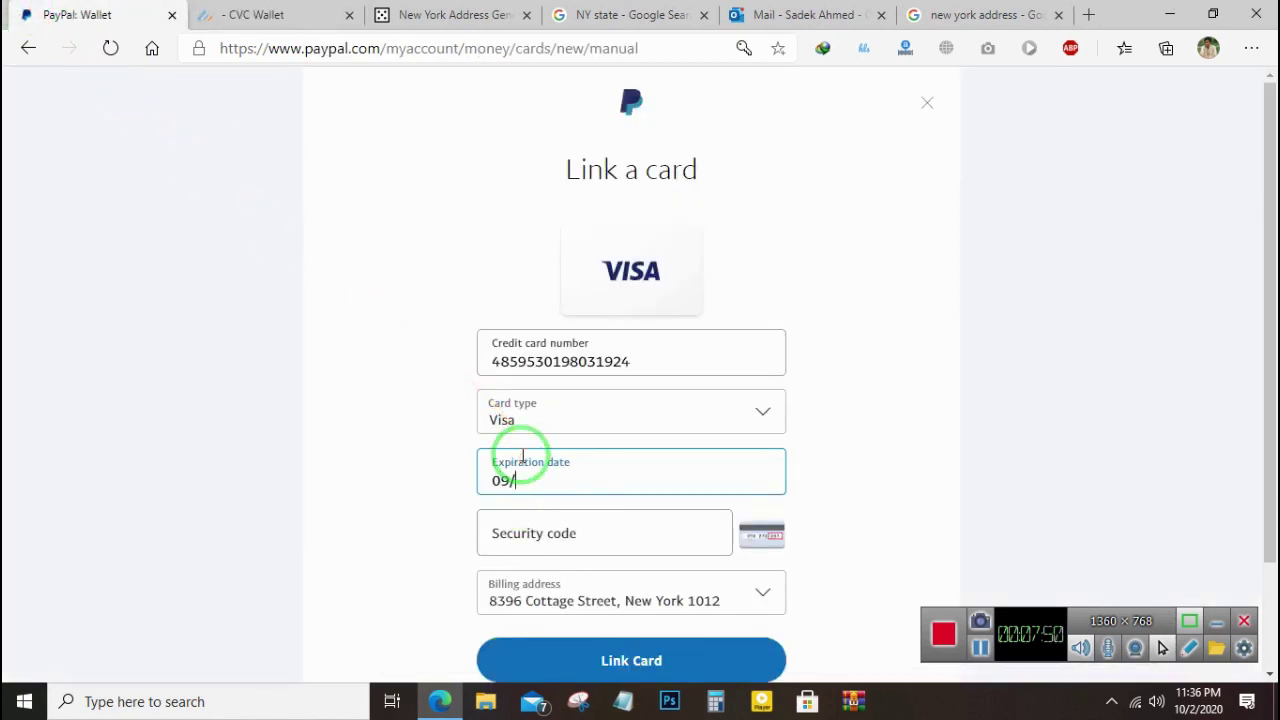
{"action": "left_click", "coordinate": [309, 12]}
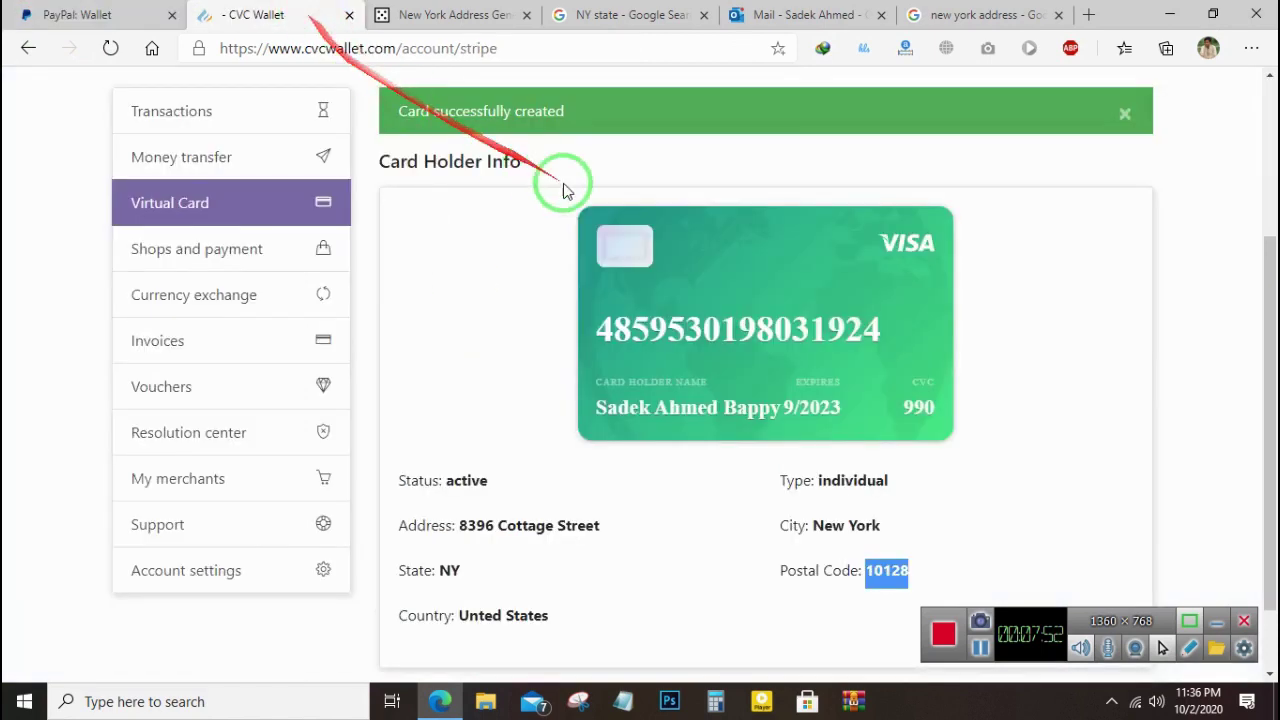
{"action": "left_click", "coordinate": [163, 12]}
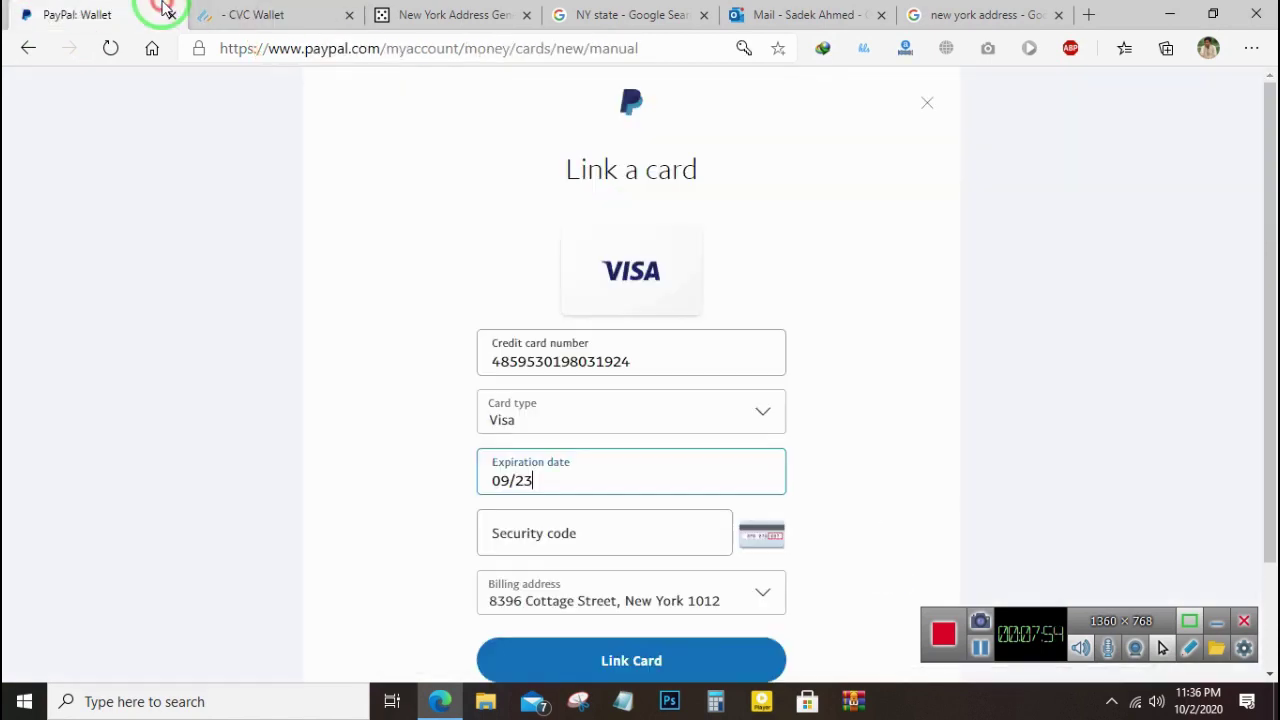
- Check the security code on the CVC Wallet card and enter it in PayPal's security code field
{"action": "left_click", "coordinate": [290, 12]}
{"action": "left_click", "coordinate": [90, 12]}
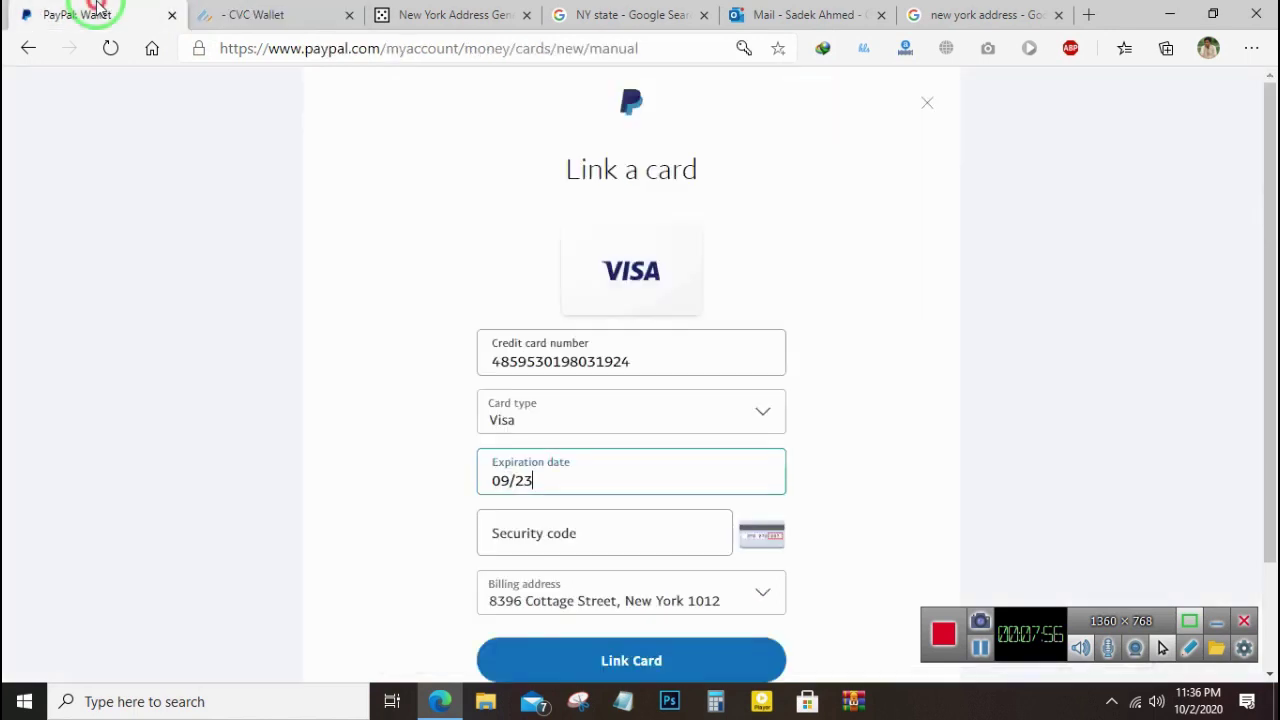
{"action": "left_click", "coordinate": [541, 543]}
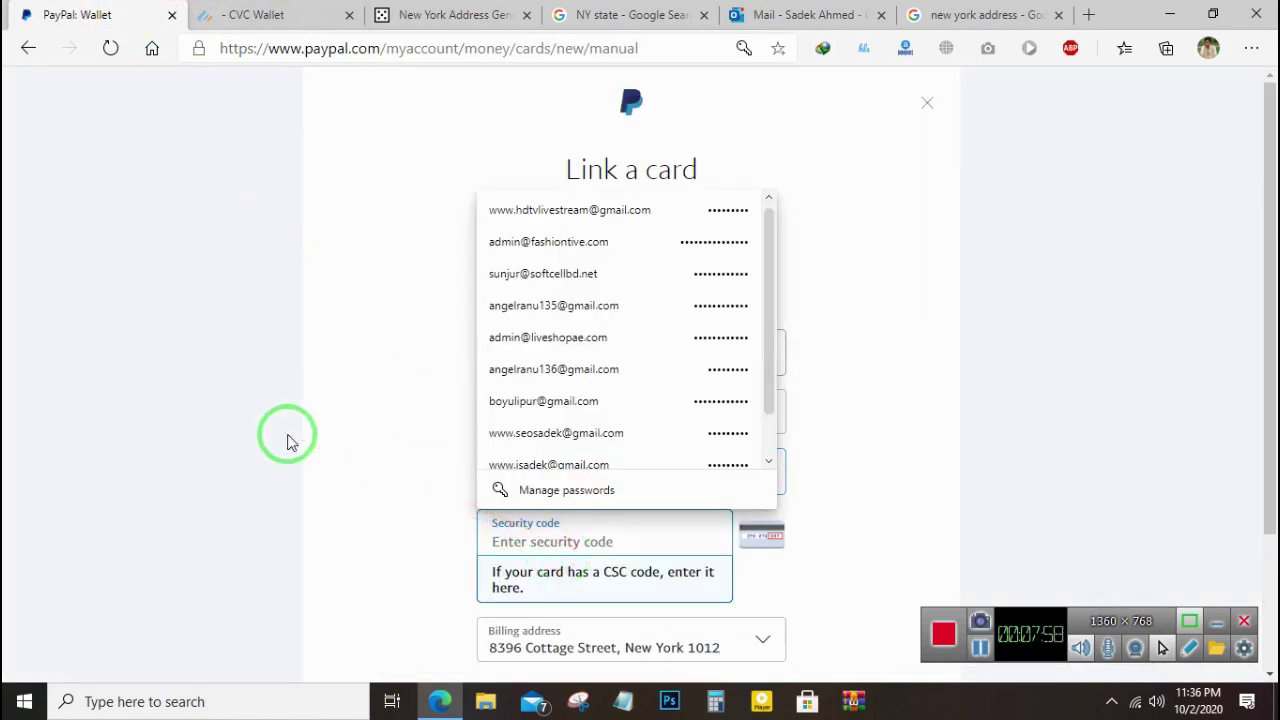
{"action": "type", "text": "12"}
- Choose the New York address as the billing address and link the card to PayPal without saving it in the browser
{"action": "scroll", "coordinate": [531, 517], "scroll_direction": "down", "scroll_amount": 2}
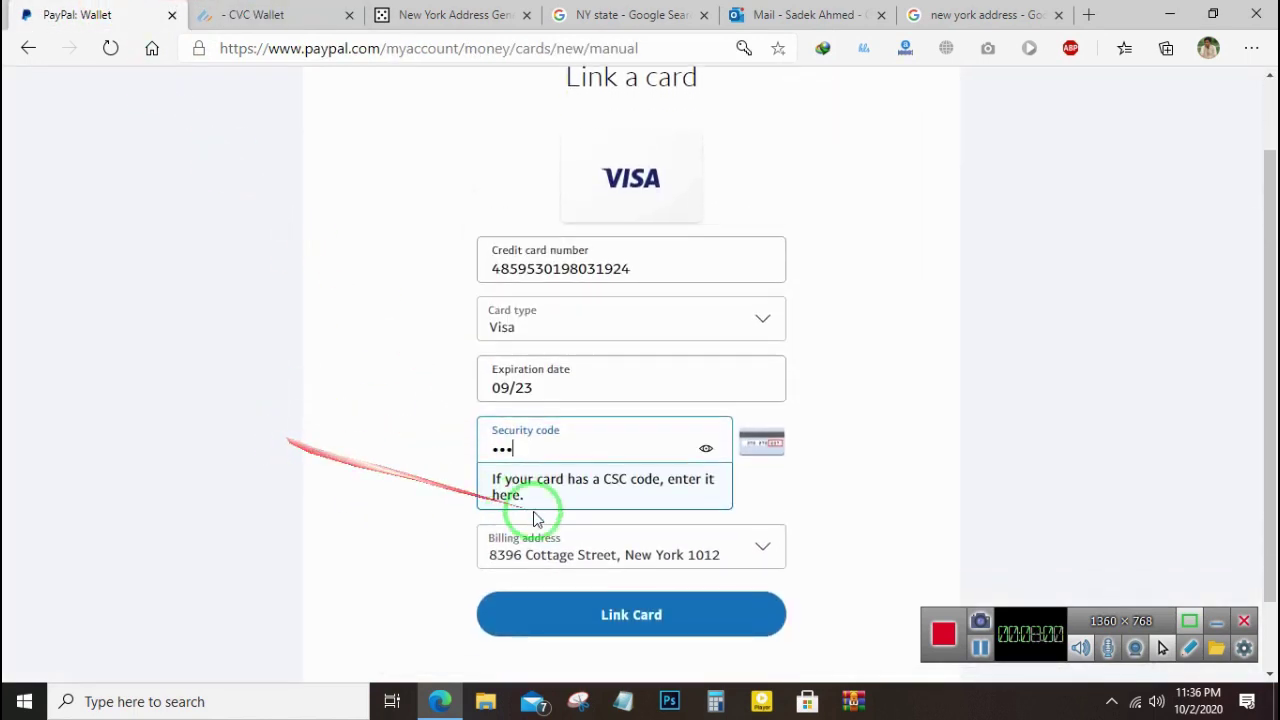
{"action": "left_click", "coordinate": [593, 554]}
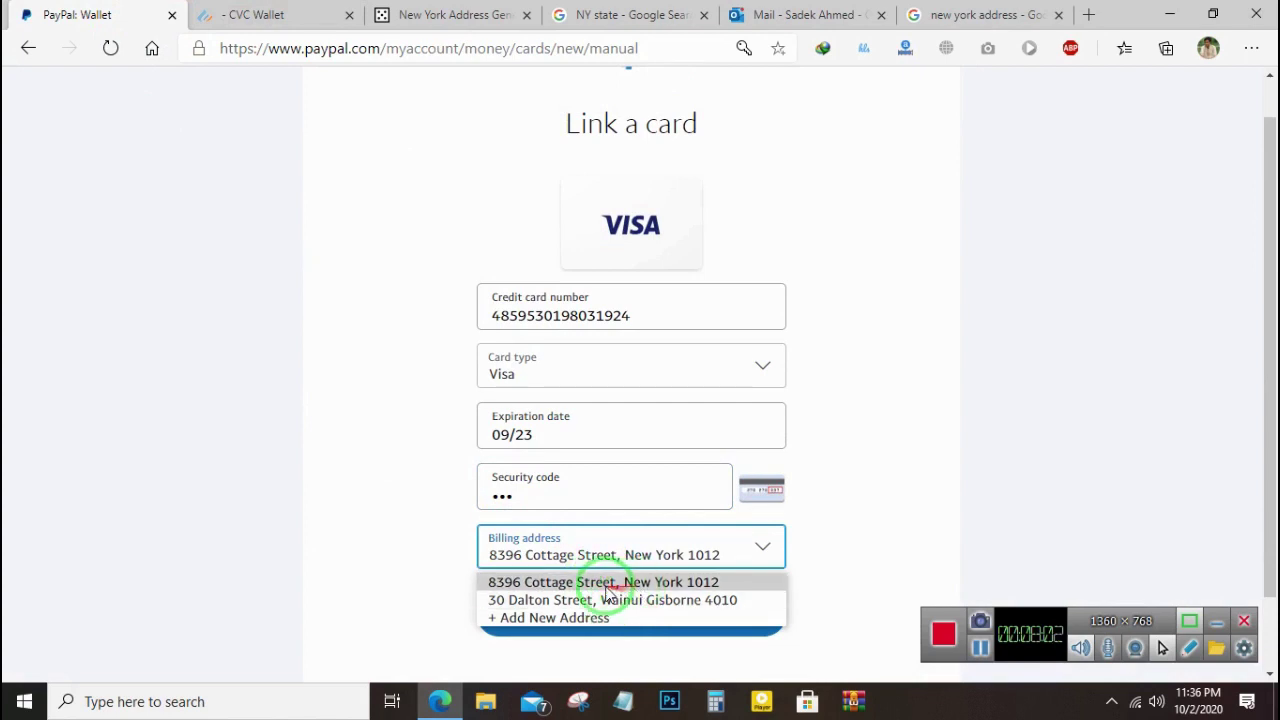
{"action": "left_click", "coordinate": [600, 588]}
{"action": "left_click", "coordinate": [612, 612]}
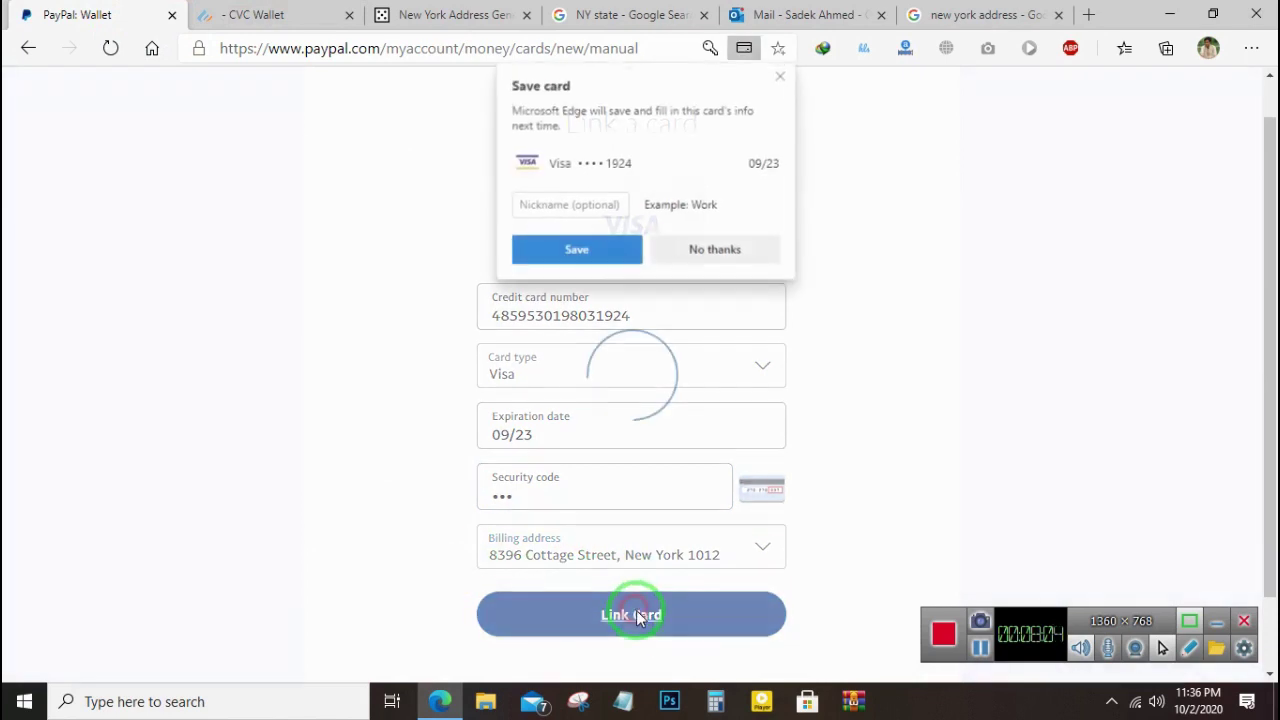
{"action": "left_click", "coordinate": [780, 77]}
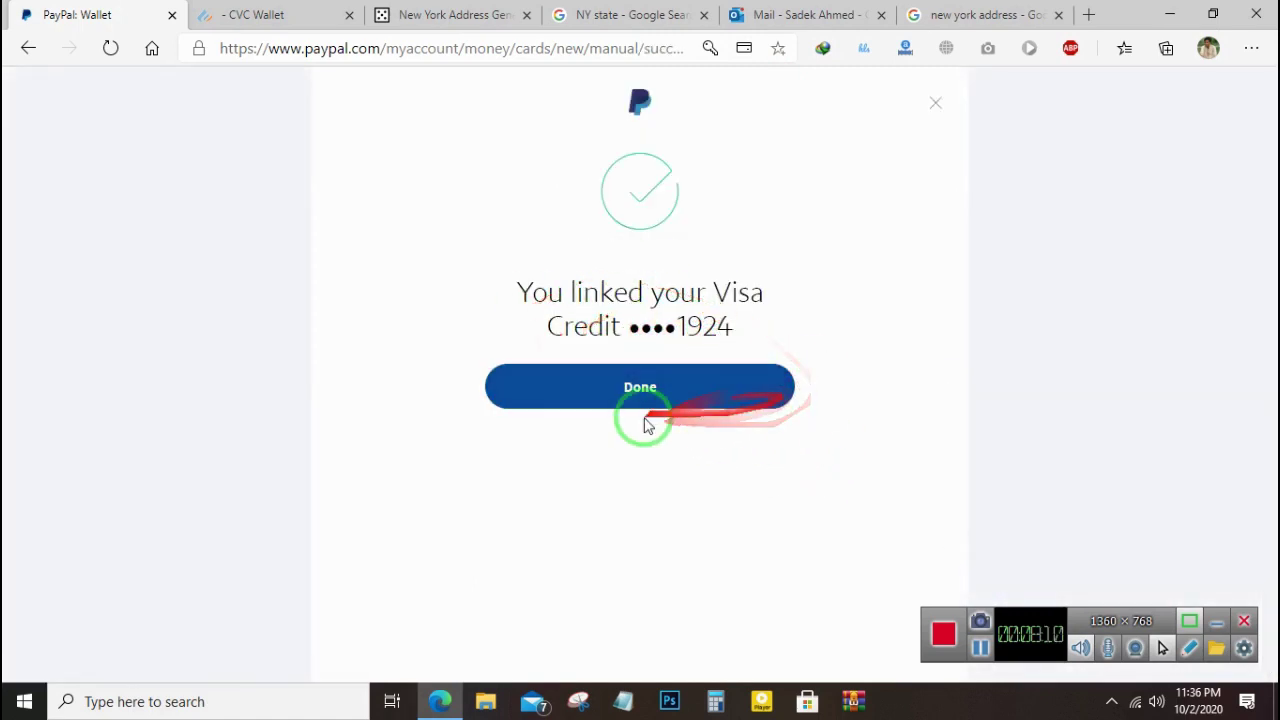
{"action": "left_click", "coordinate": [628, 405]}
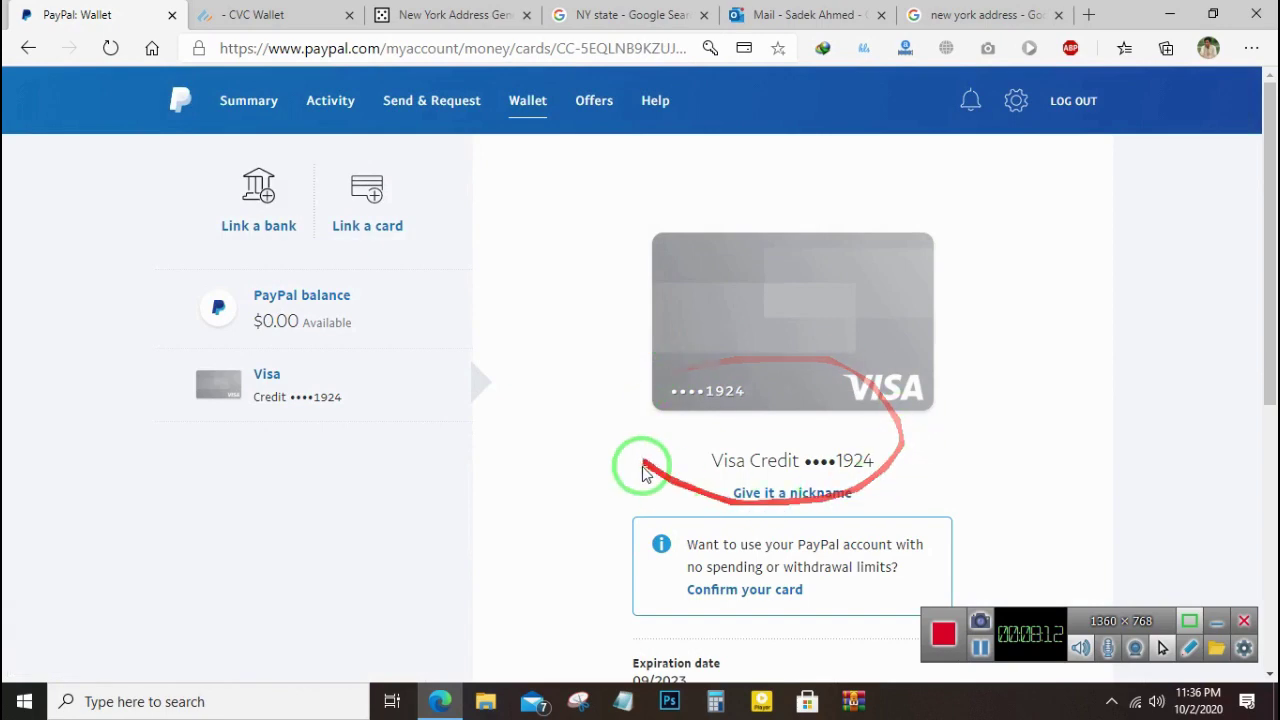
- Look over the linked Visa card's details in the PayPal wallet and return to the account summary
{"action": "scroll", "coordinate": [866, 514], "scroll_direction": "down", "scroll_amount": 5}
{"action": "scroll", "coordinate": [857, 457], "scroll_direction": "up", "scroll_amount": 5}
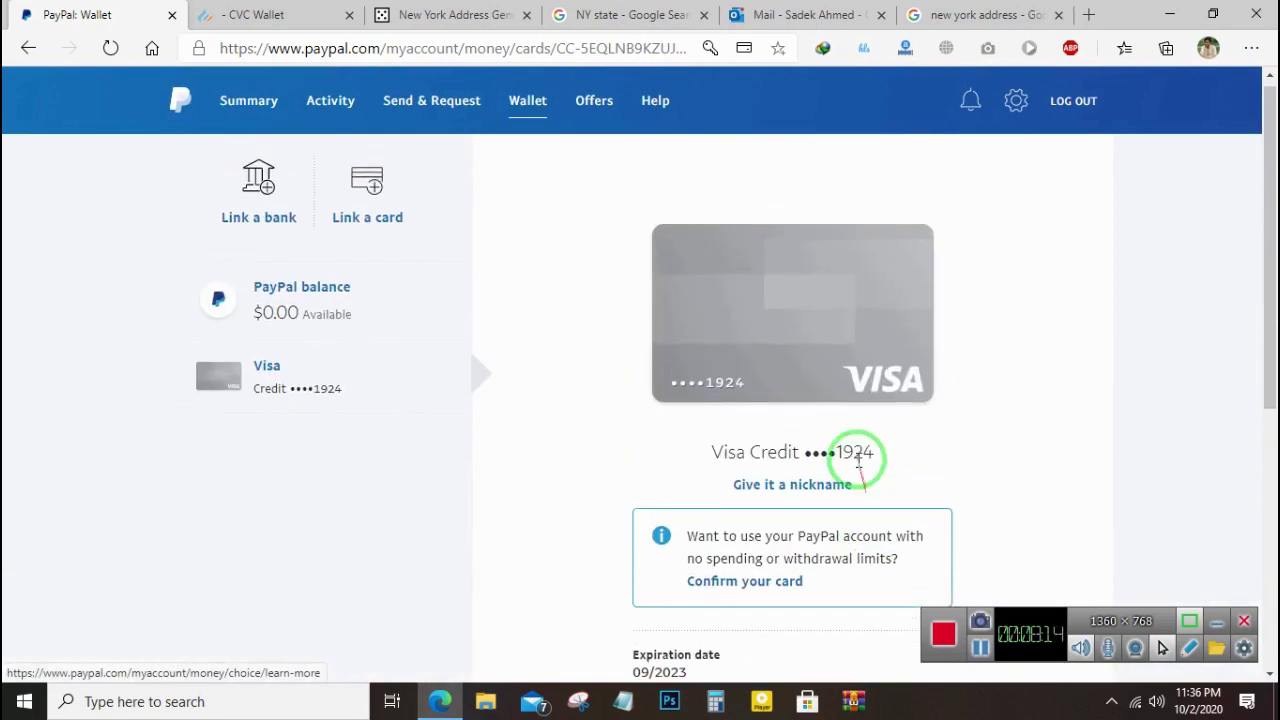
{"action": "left_click", "coordinate": [236, 110]}
- Switch to CVC Wallet and check the transactions list for charges on the virtual card
{"action": "left_click", "coordinate": [280, 16]}
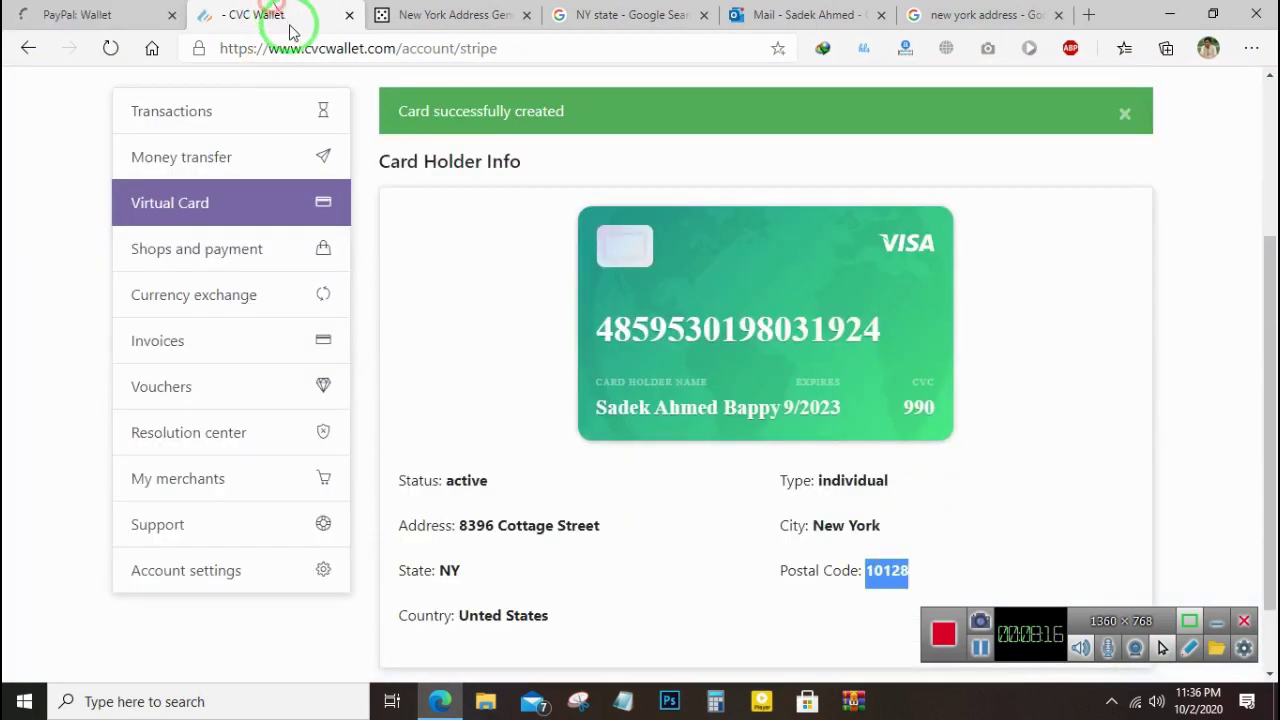
{"action": "scroll", "coordinate": [352, 280], "scroll_direction": "up", "scroll_amount": 3}
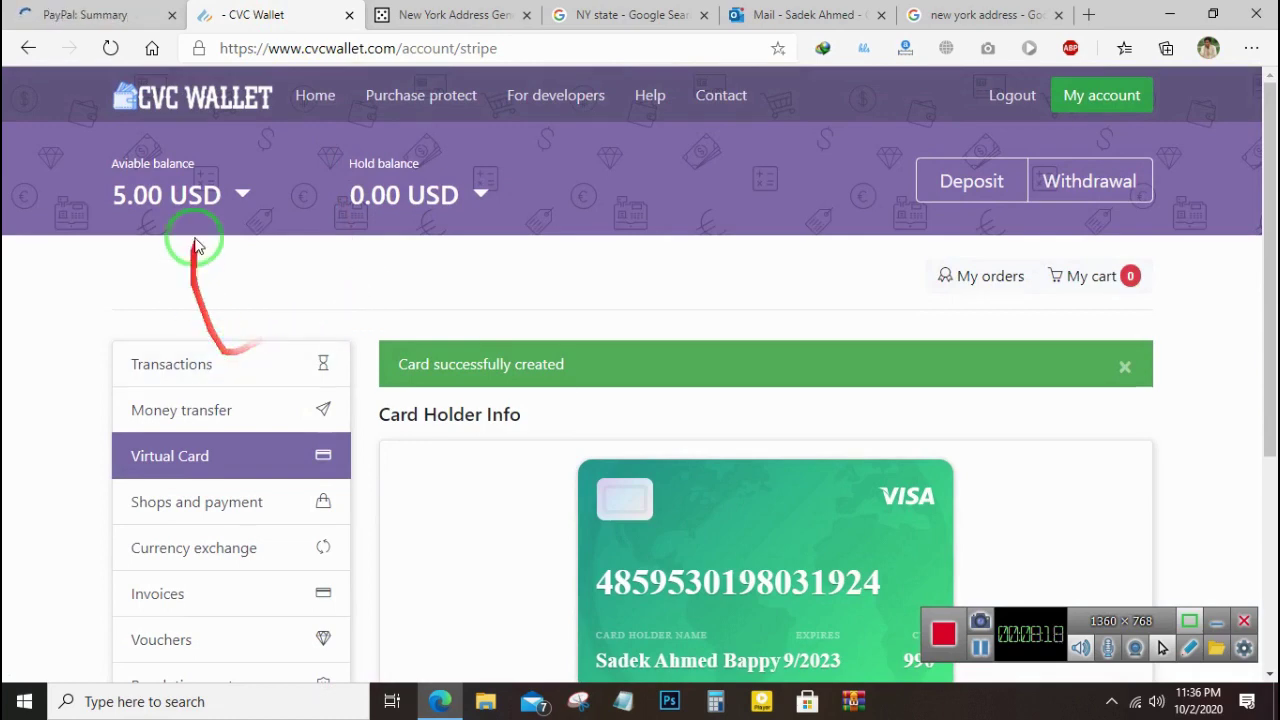
{"action": "left_click", "coordinate": [166, 378]}
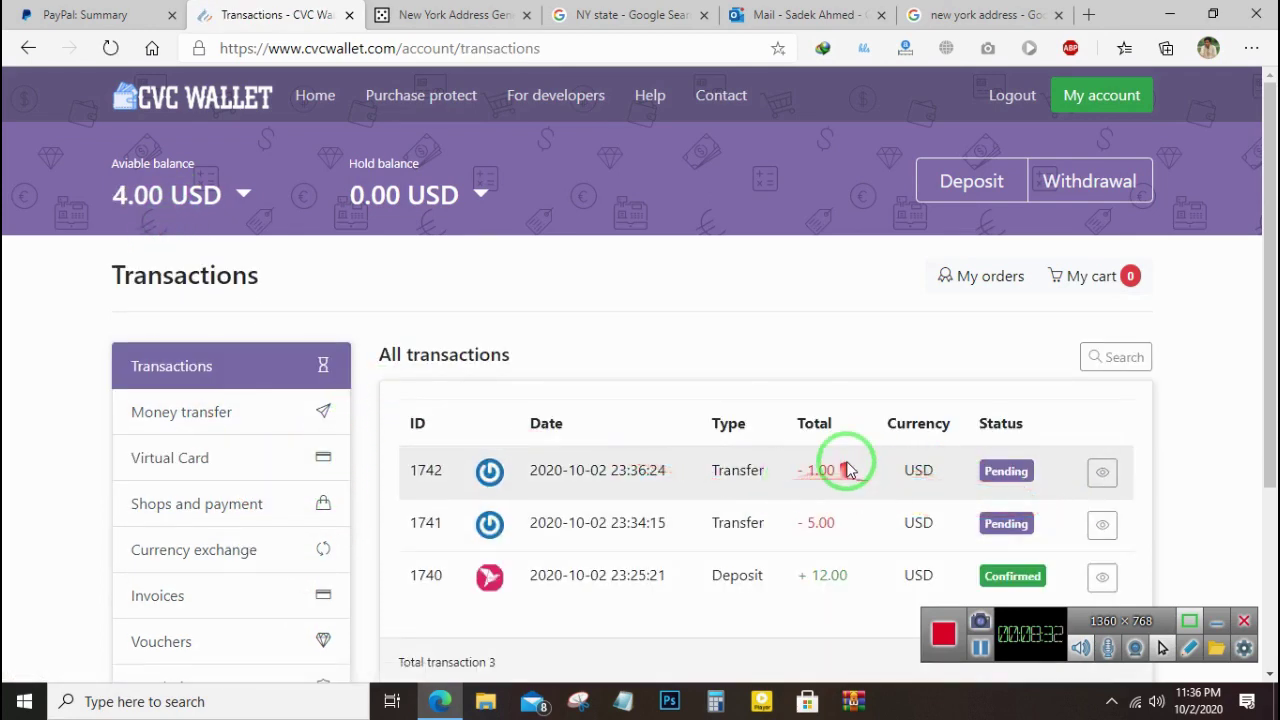
- Examine the dates and amounts of the two outgoing transfers in the CVC Wallet transactions list
{"action": "left_click_drag", "start_coordinate": [845, 469], "coordinate": [567, 465]}
{"action": "left_click", "coordinate": [744, 478]}
{"action": "mouse_move", "coordinate": [871, 523]}
{"action": "left_mouse_down"}
{"action": "mouse_move", "coordinate": [518, 530]}
{"action": "mouse_move", "coordinate": [850, 527]}
{"action": "left_mouse_up"}
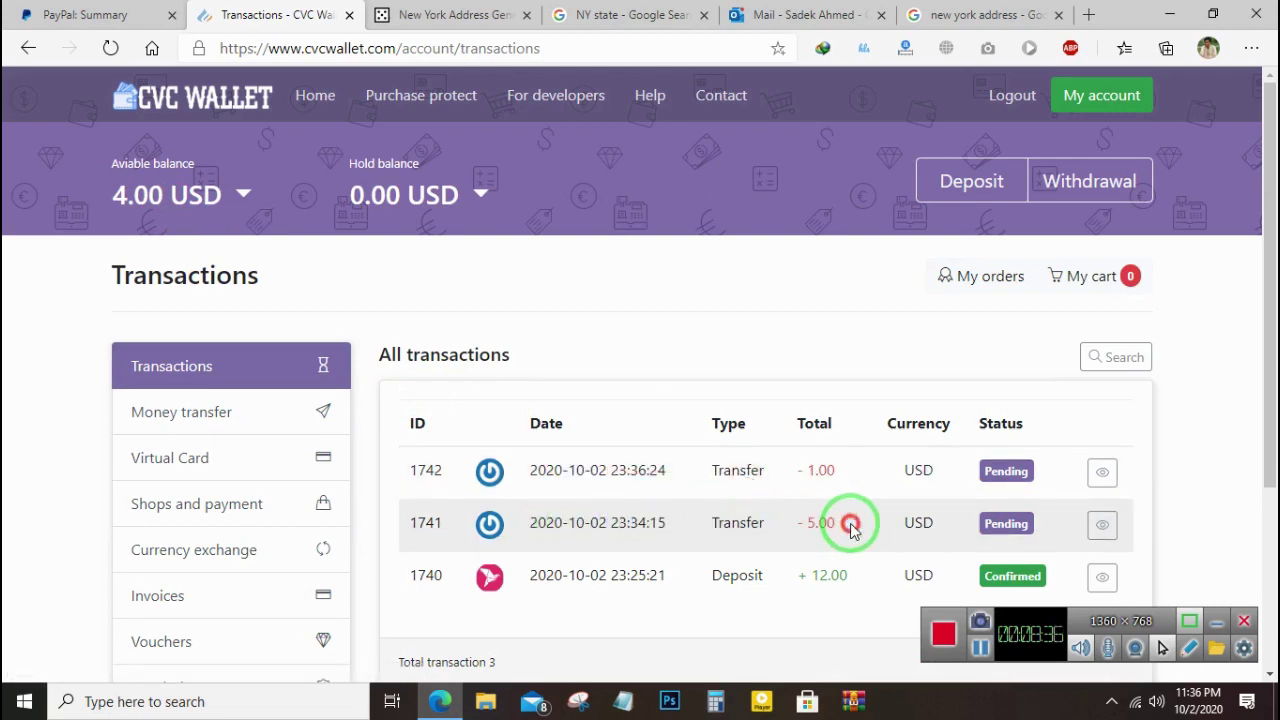
{"action": "left_click", "coordinate": [646, 380]}
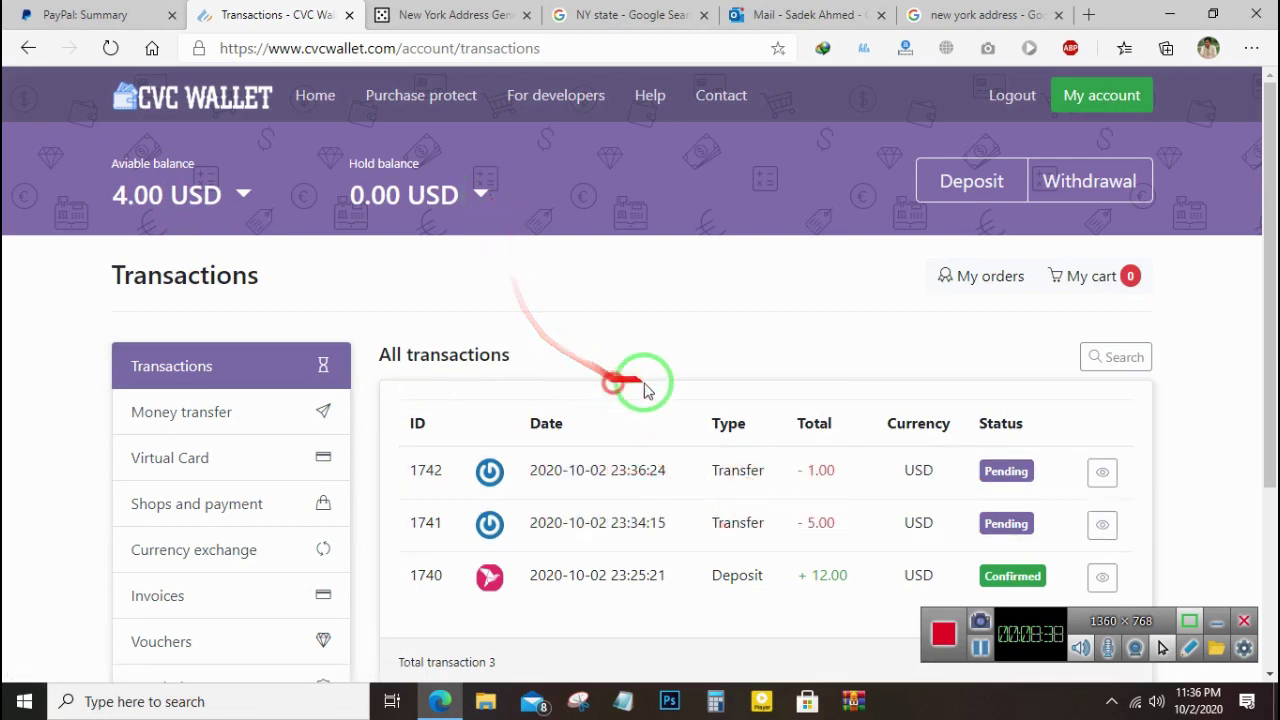
- Switch to PayPal, open the linked Visa card's details from the account summary and start confirming the card
{"action": "left_click", "coordinate": [10, 12]}
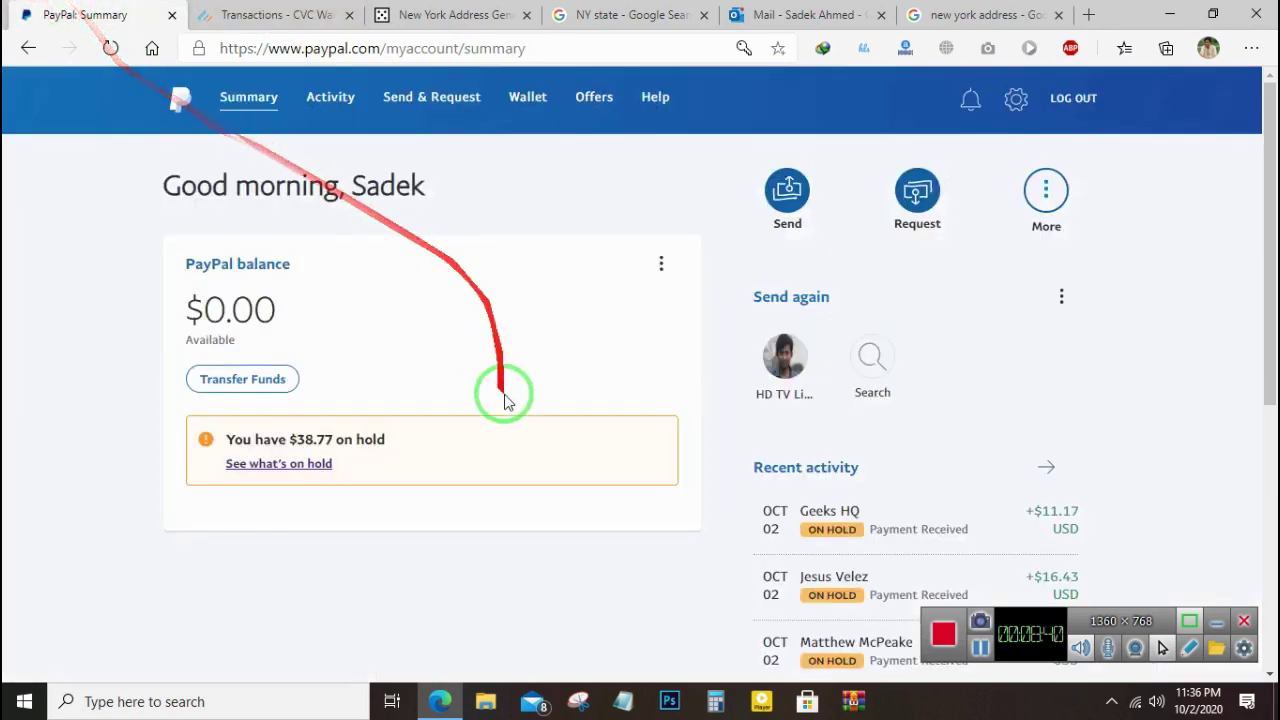
{"action": "scroll", "coordinate": [560, 440], "scroll_direction": "down", "scroll_amount": 2}
{"action": "scroll", "coordinate": [670, 505], "scroll_direction": "down", "scroll_amount": 3}
{"action": "scroll", "coordinate": [669, 506], "scroll_direction": "up", "scroll_amount": 1}
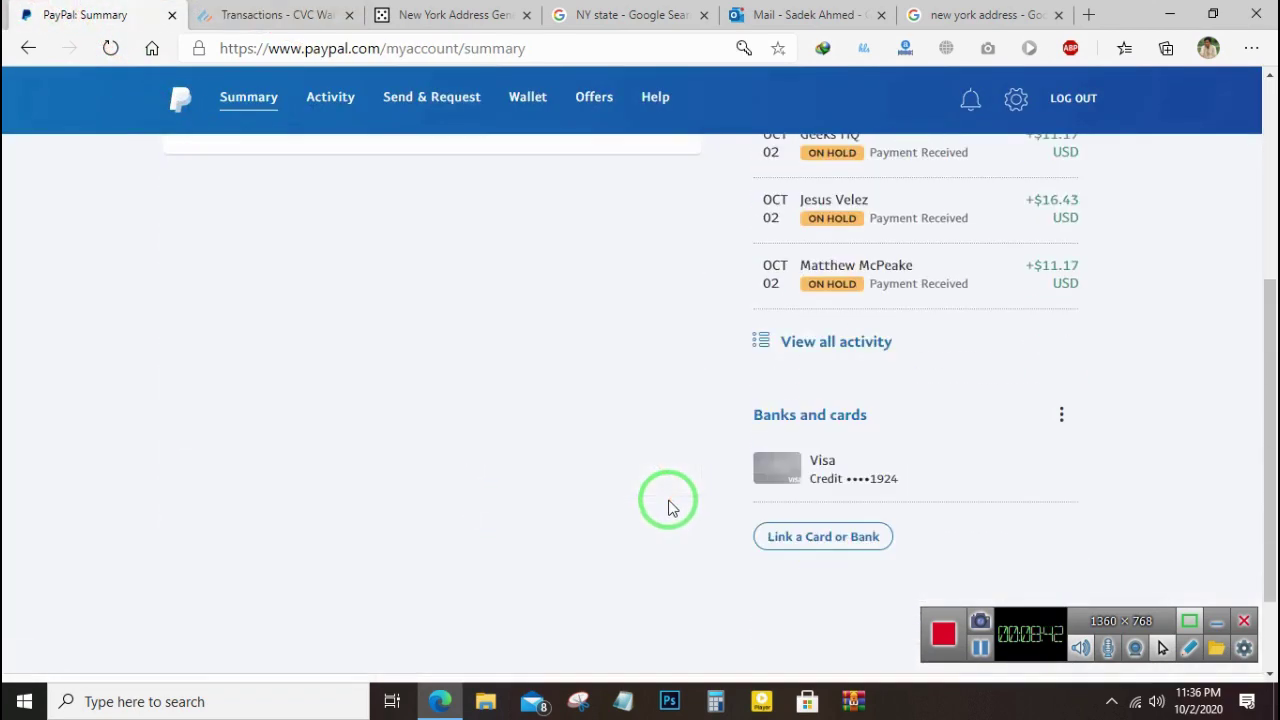
{"action": "scroll", "coordinate": [780, 420], "scroll_direction": "down", "scroll_amount": 1}
{"action": "left_click", "coordinate": [825, 380]}
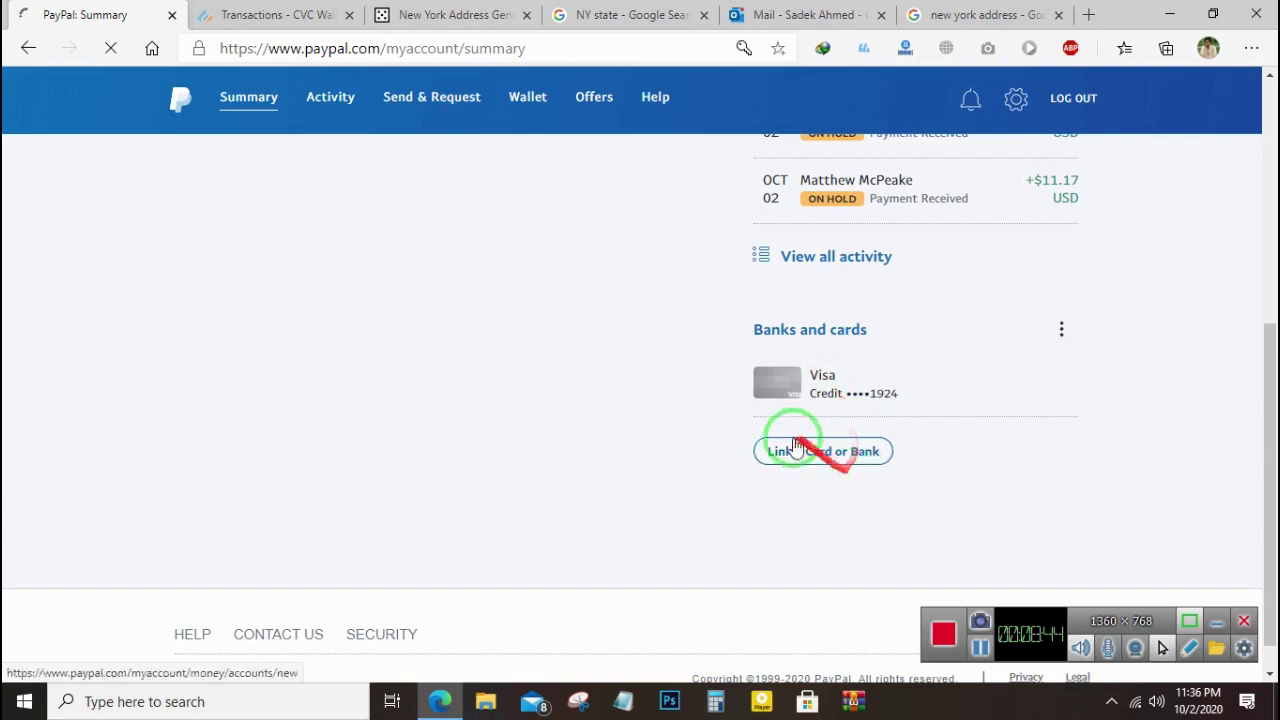
{"action": "scroll", "coordinate": [700, 390], "scroll_direction": "down", "scroll_amount": 2}
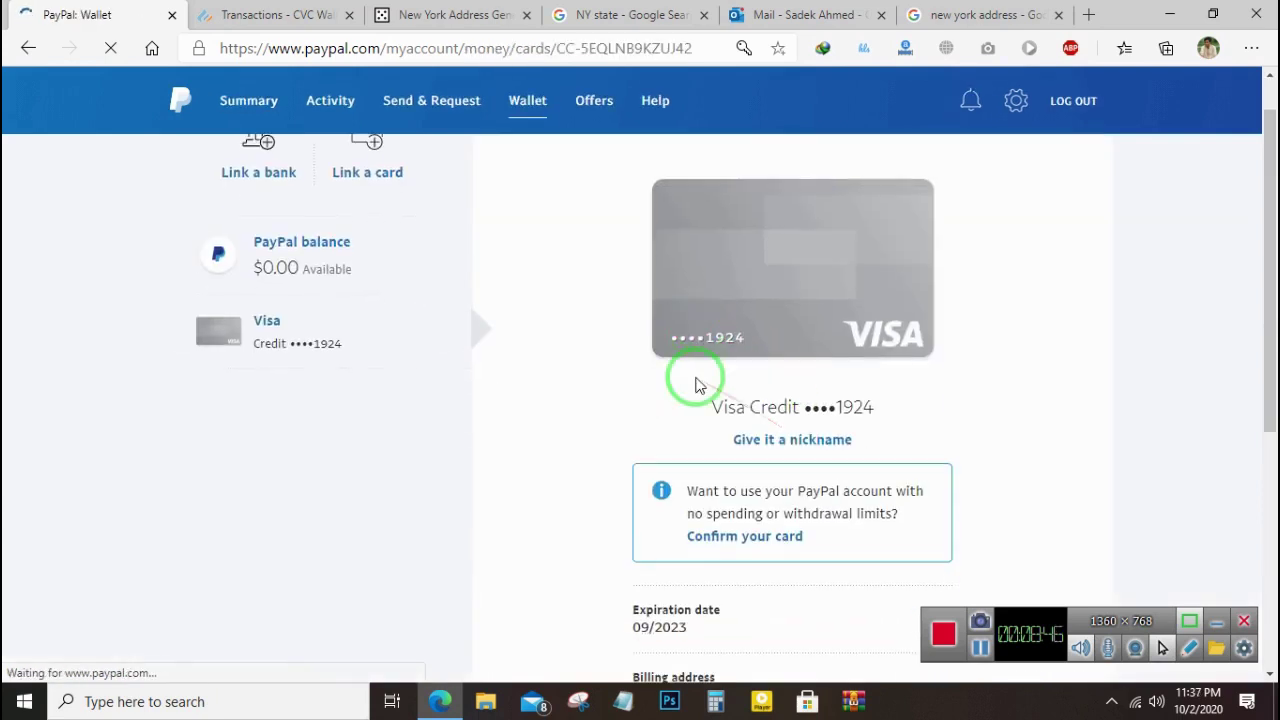
{"action": "left_click", "coordinate": [748, 406]}
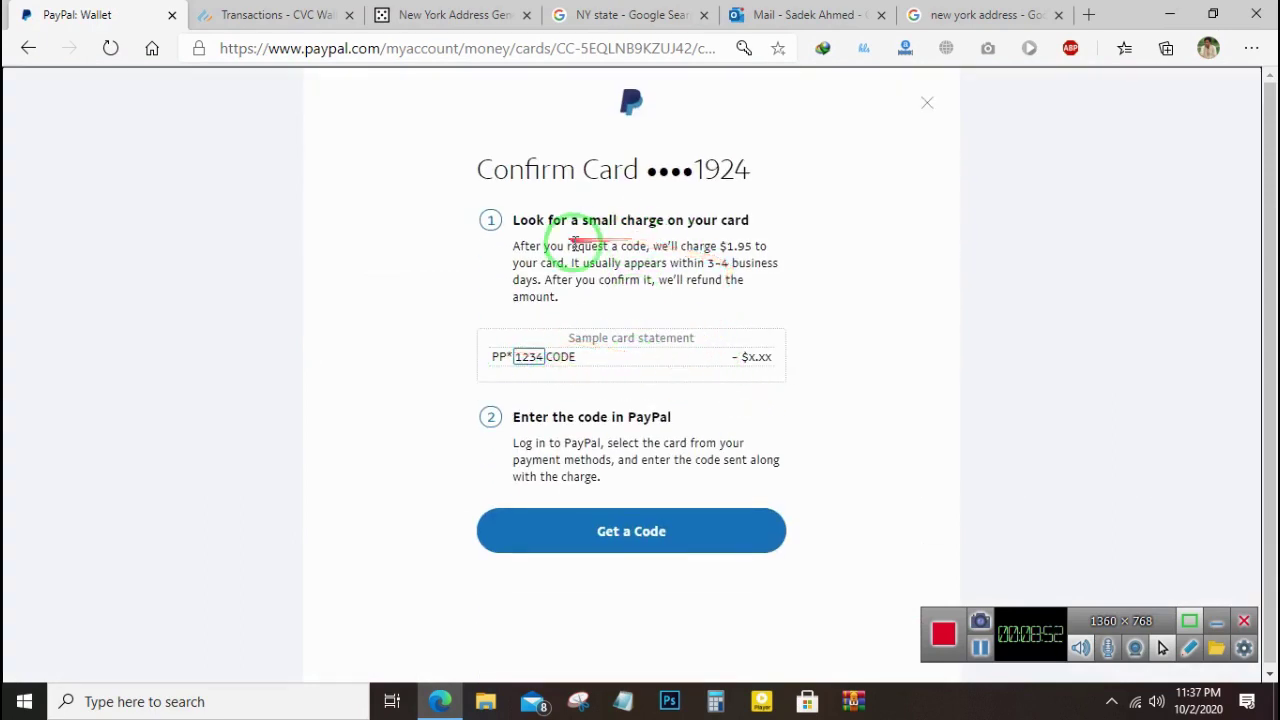
- Compare PayPal's confirmation charge with the CVC Wallet balance and request the card confirmation code
{"action": "left_click_drag", "start_coordinate": [678, 250], "coordinate": [761, 252]}
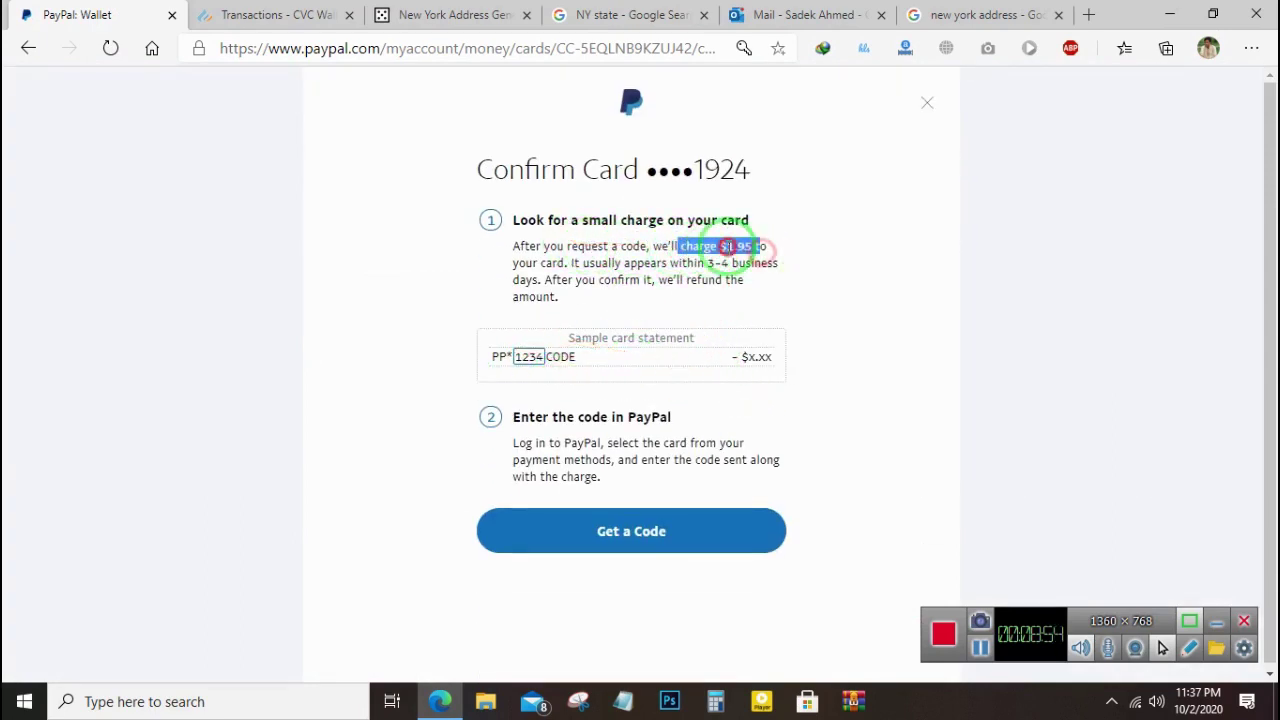
{"action": "left_click", "coordinate": [295, 15]}
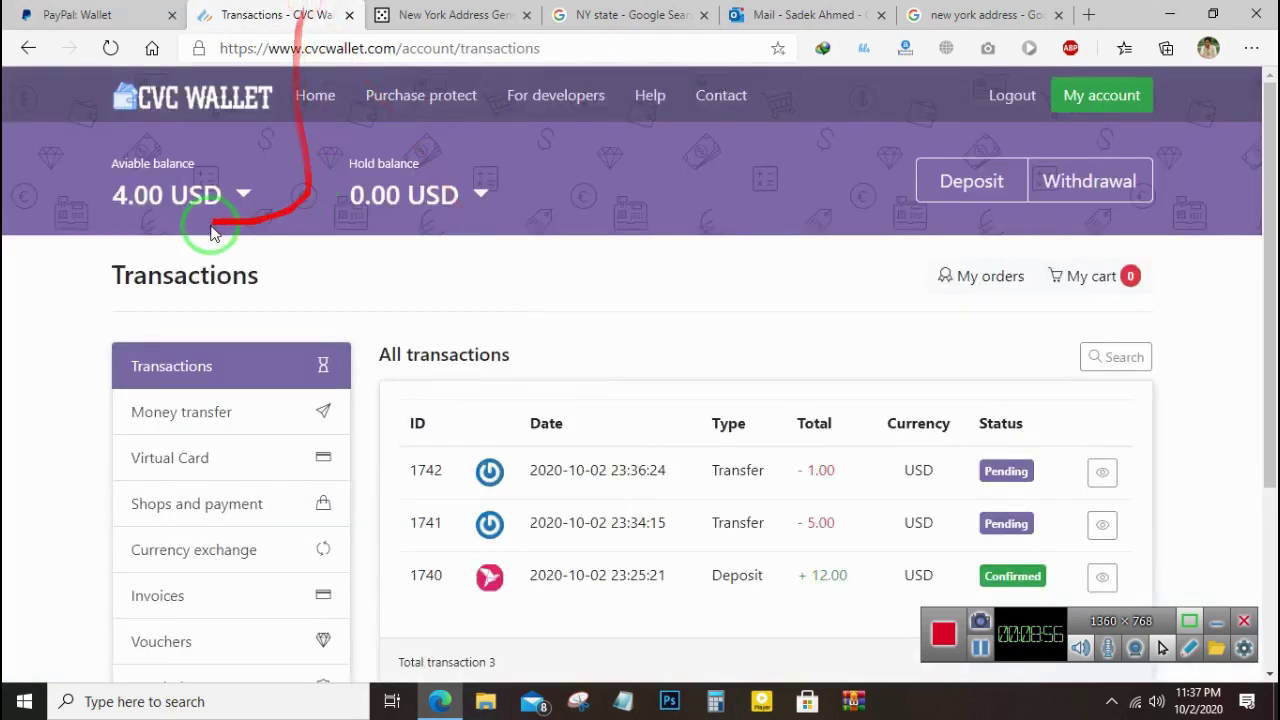
{"action": "left_click", "coordinate": [92, 14]}
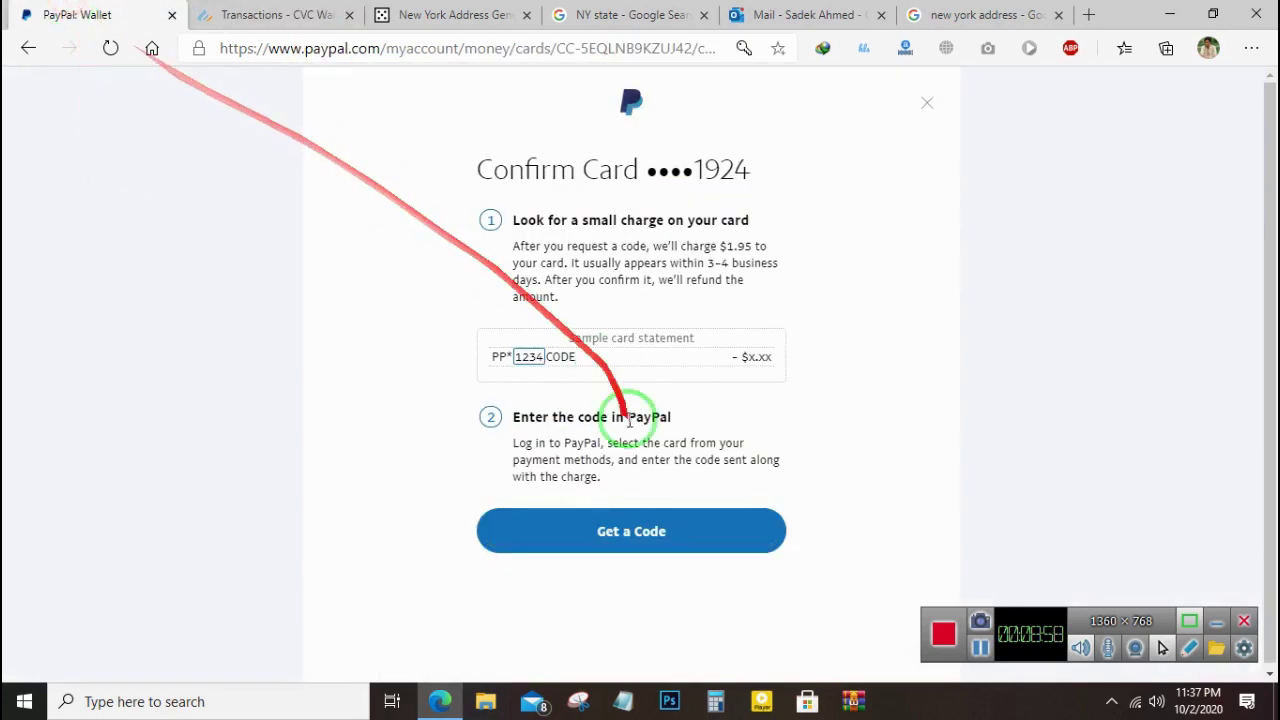
{"action": "left_click", "coordinate": [630, 533]}
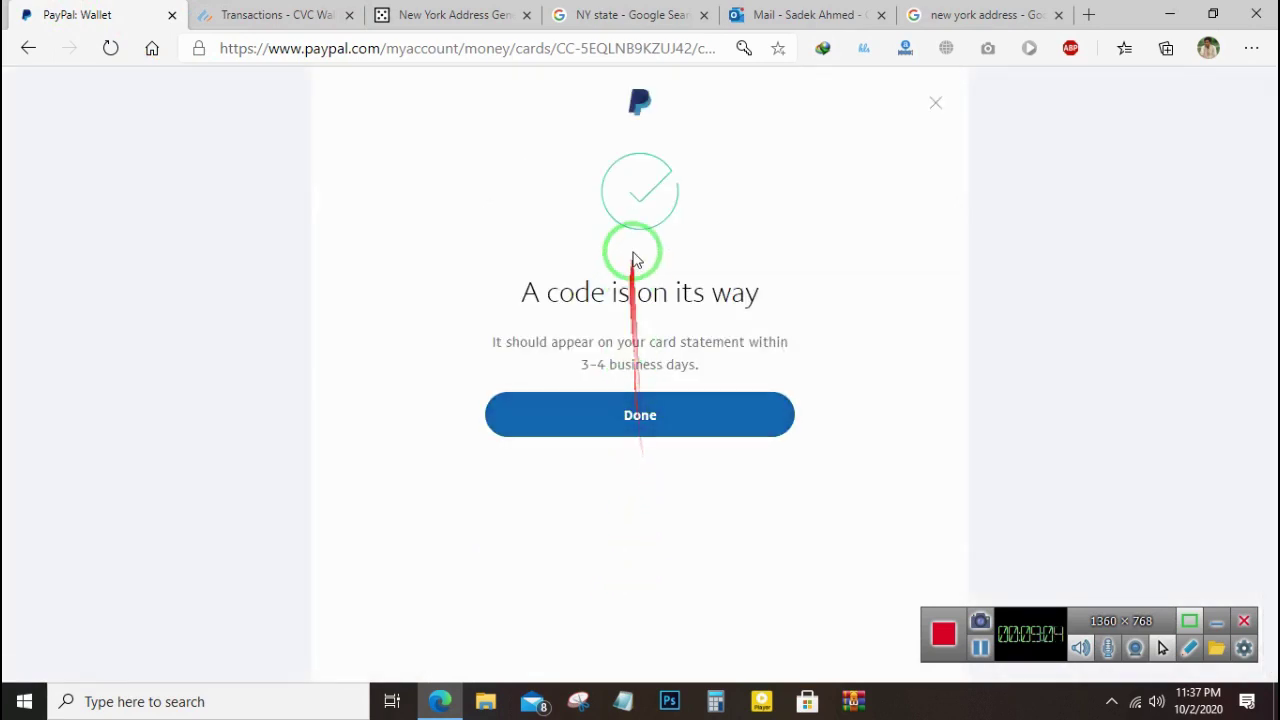
- Switch to CVC Wallet, refresh the transactions list and check it for PayPal's confirmation charge
{"action": "left_click", "coordinate": [293, 10]}
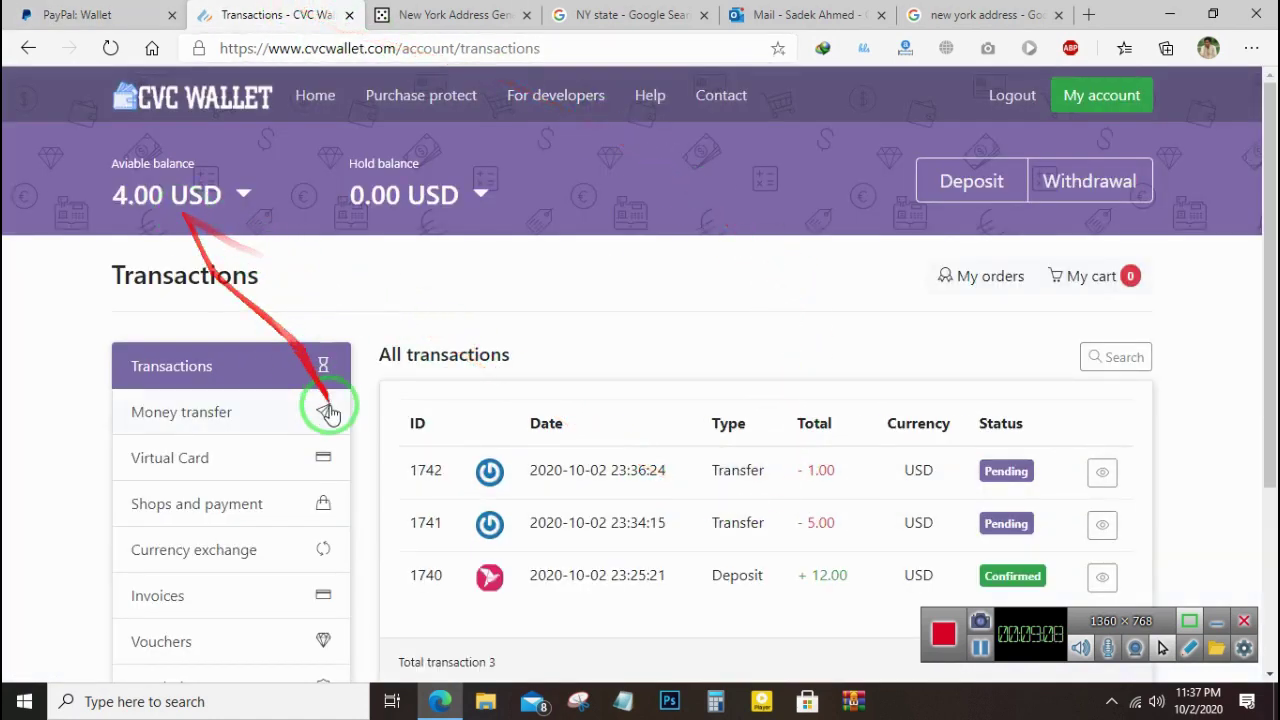
{"action": "left_click", "coordinate": [183, 365]}
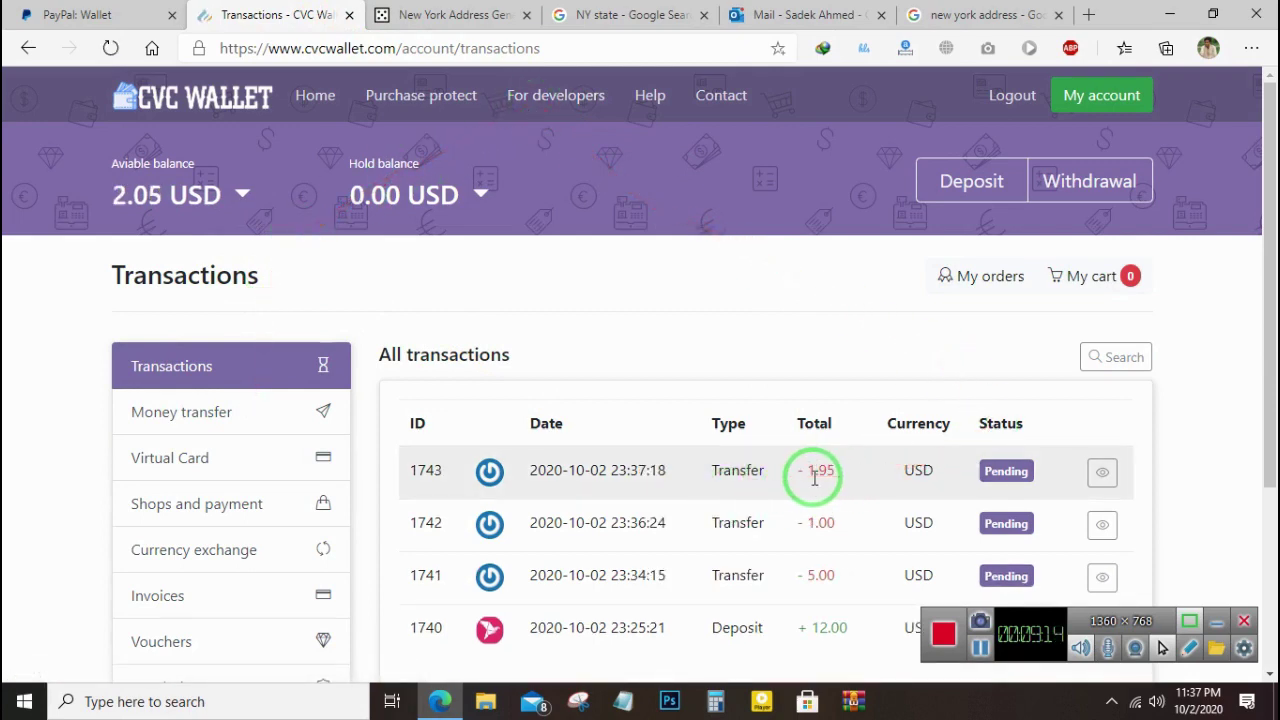
{"action": "left_click_drag", "start_coordinate": [843, 480], "coordinate": [652, 457]}
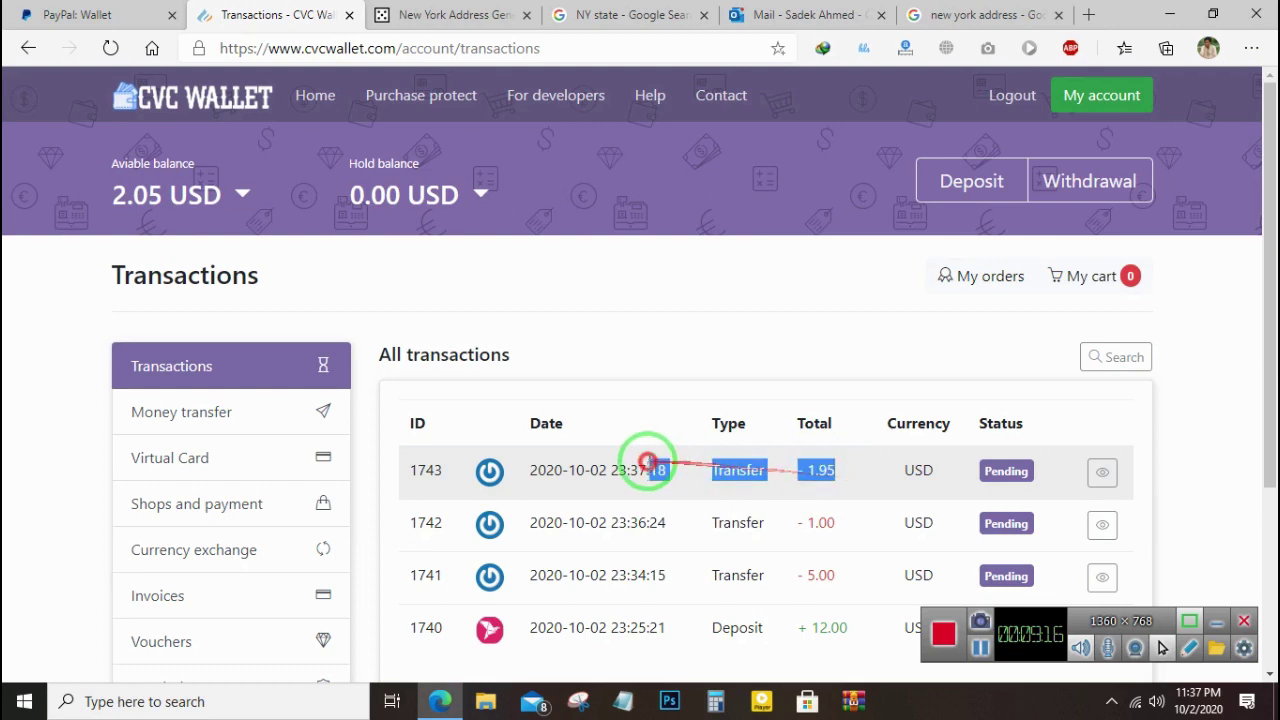
{"action": "left_click", "coordinate": [640, 475]}
- Return to PayPal, close the code request notice and open the code entry form for the linked Visa card
{"action": "left_click", "coordinate": [110, 15]}
{"action": "left_click", "coordinate": [634, 418]}
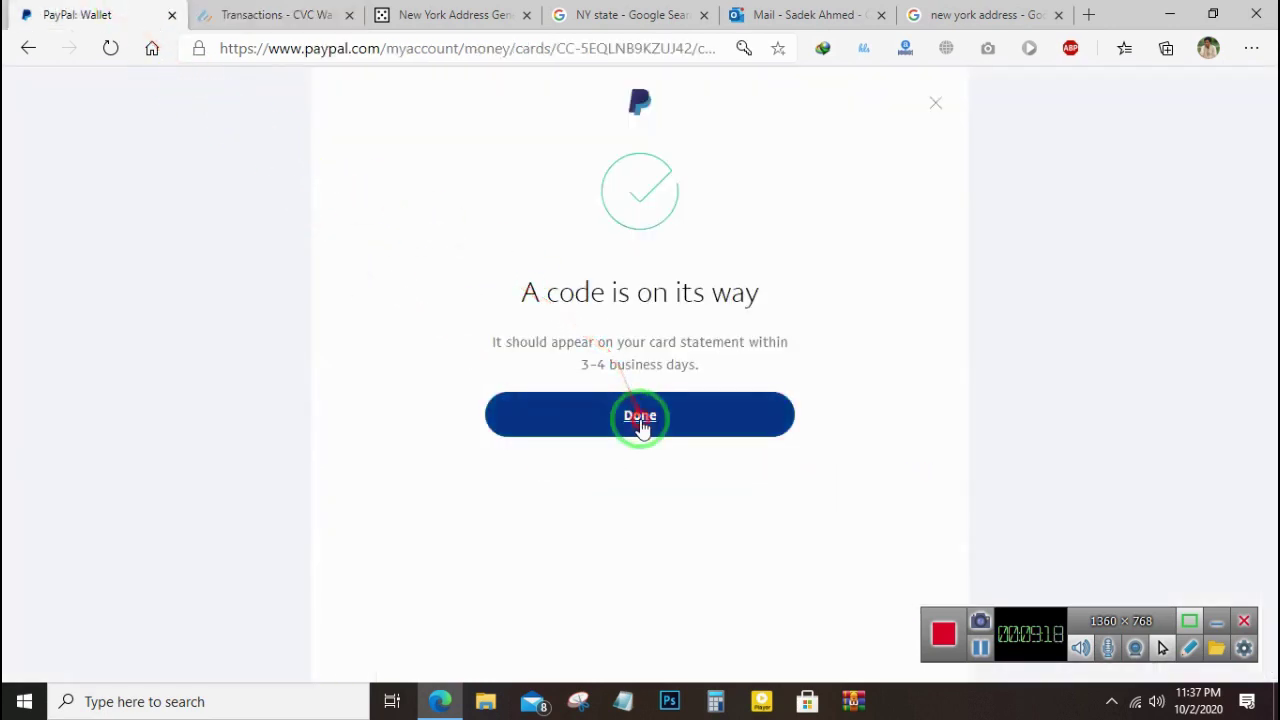
{"action": "scroll", "coordinate": [760, 400], "scroll_direction": "down", "scroll_amount": 1}
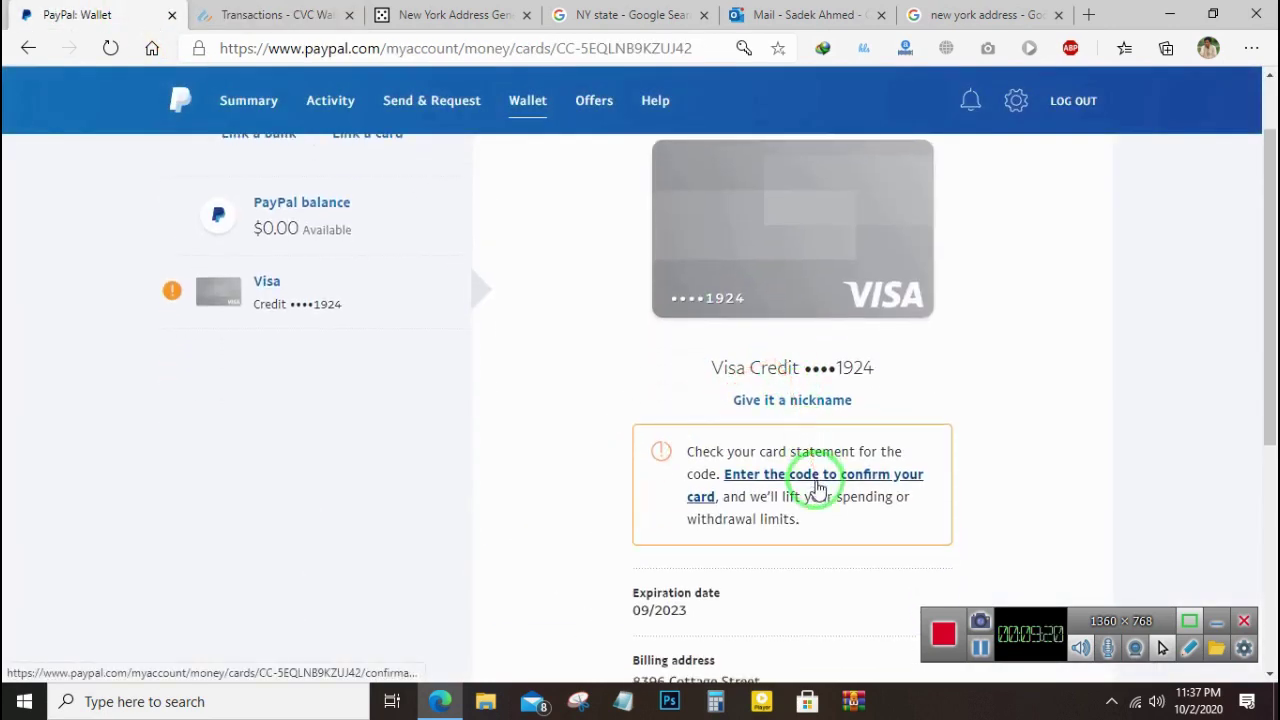
{"action": "left_click", "coordinate": [818, 482]}
- Open the details of the 1.95 USD transfer in CVC Wallet and copy the 4-digit code from its receiver name
{"action": "left_click", "coordinate": [280, 16]}
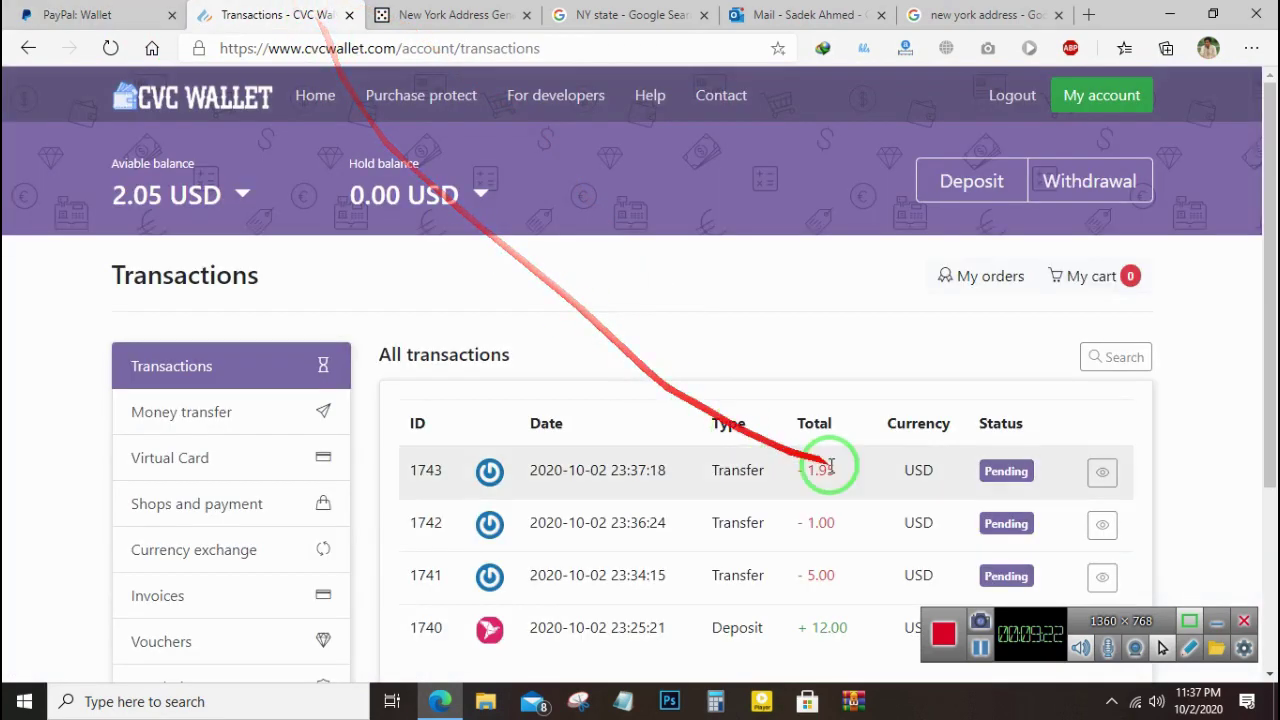
{"action": "left_click_drag", "start_coordinate": [845, 470], "coordinate": [778, 468]}
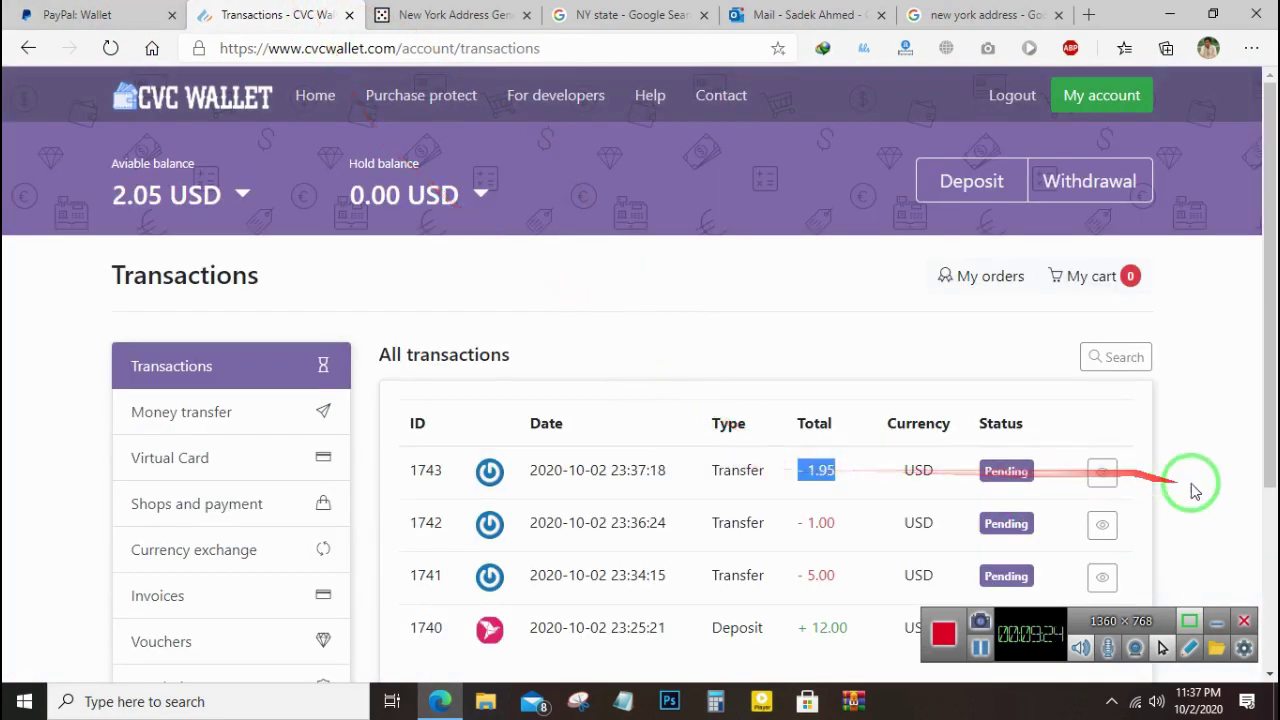
{"action": "left_click", "coordinate": [1102, 472]}
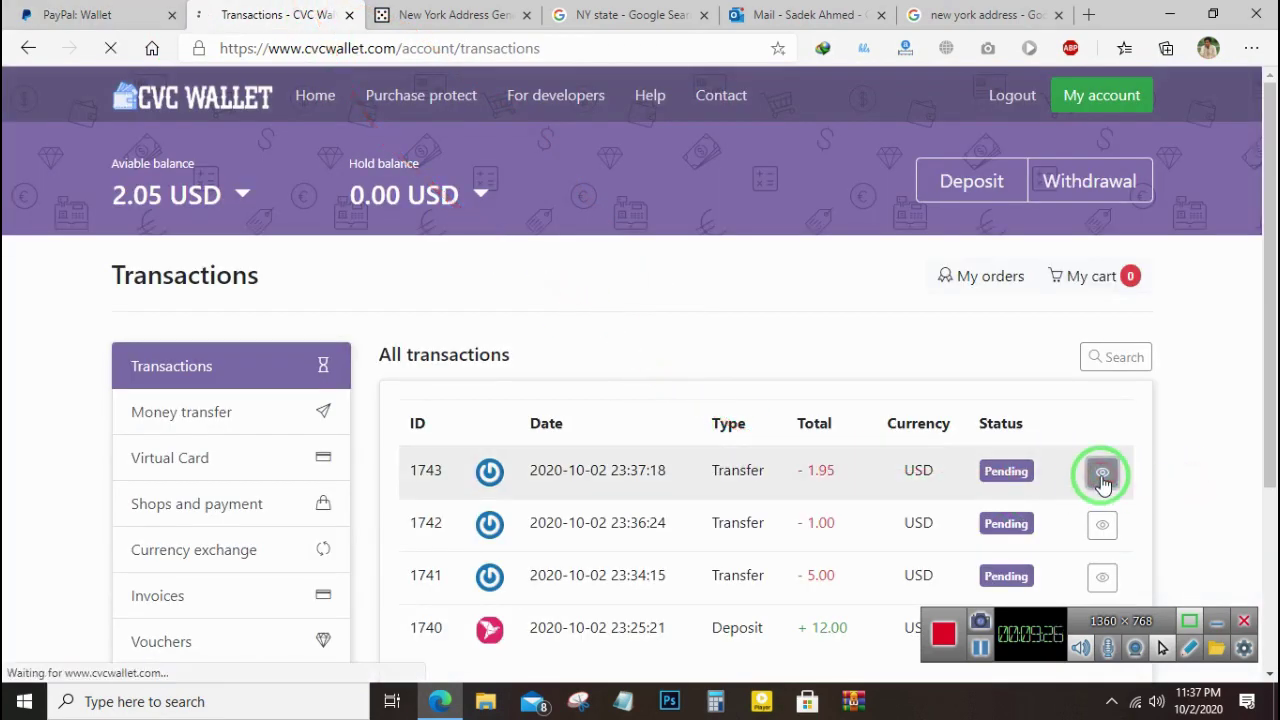
{"action": "scroll", "coordinate": [900, 400], "scroll_direction": "down", "scroll_amount": 2}
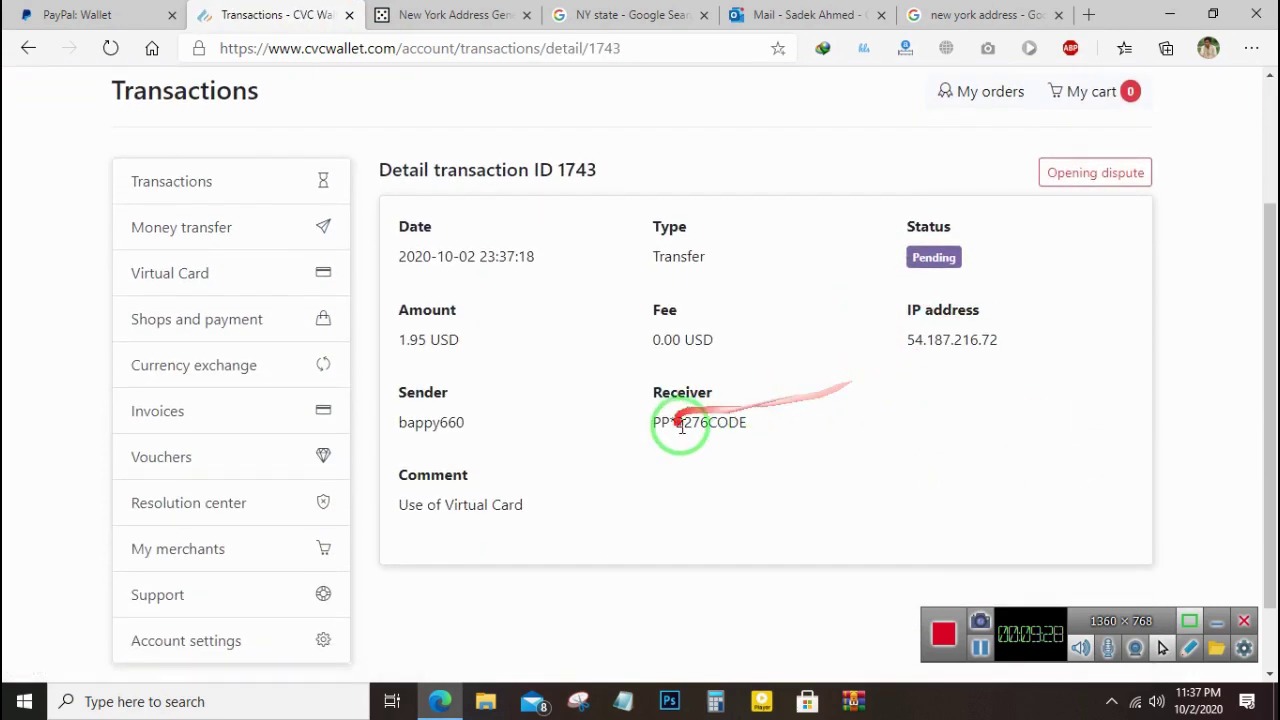
{"action": "left_click_drag", "start_coordinate": [695, 423], "coordinate": [755, 425]}
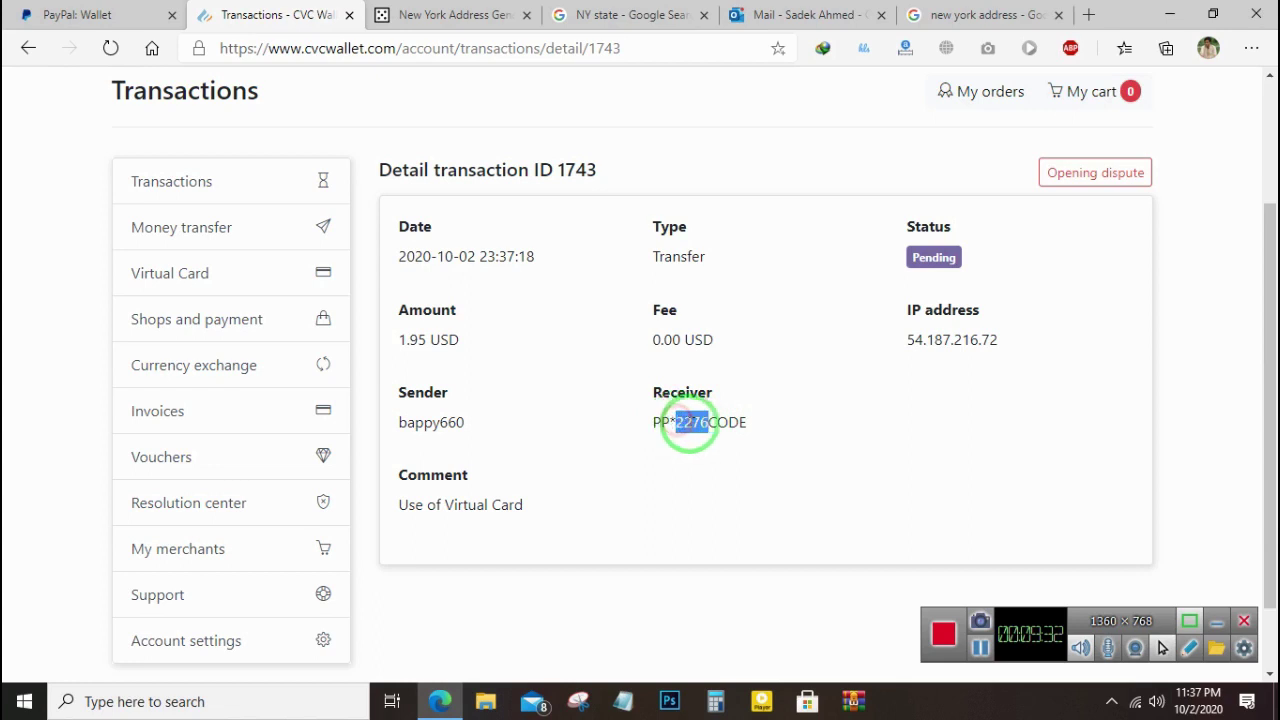
{"action": "right_click", "coordinate": [690, 422]}
{"action": "left_click", "coordinate": [734, 143]}
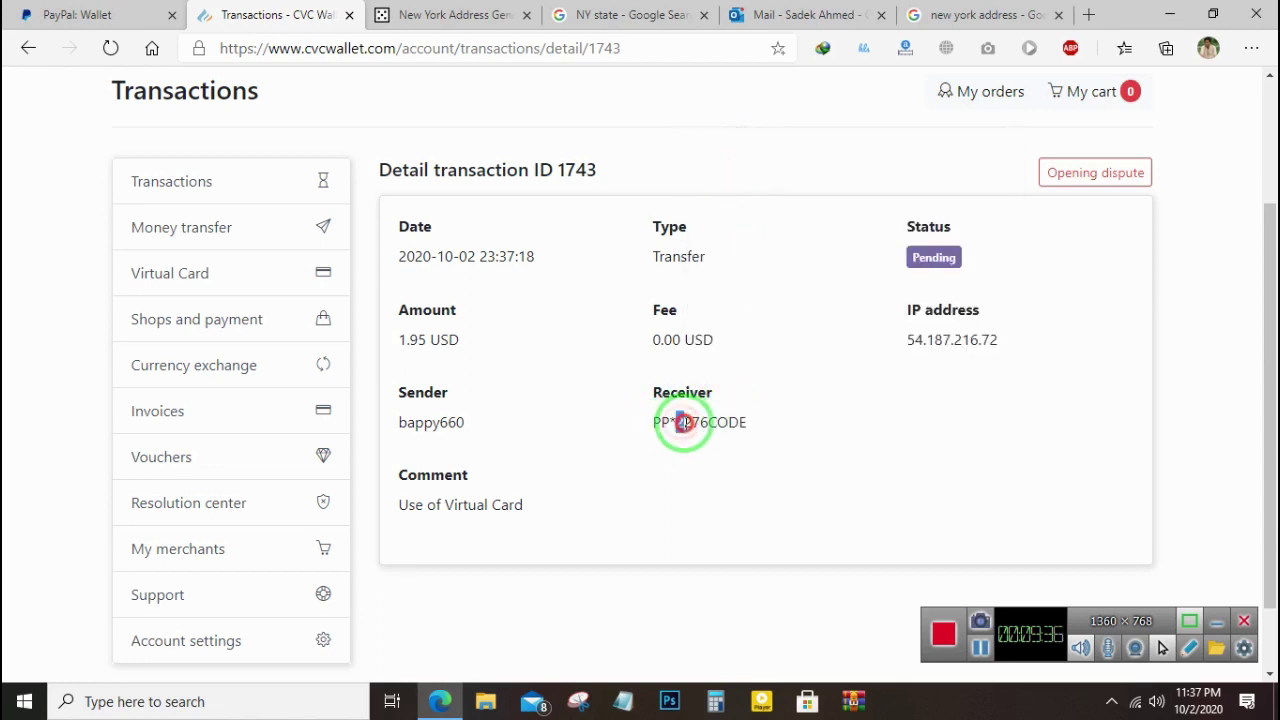
- Paste the confirmation code into PayPal's 4-digit code field, confirm the Visa card and finish the confirmation
{"action": "left_click", "coordinate": [150, 12]}
{"action": "left_click", "coordinate": [534, 429]}
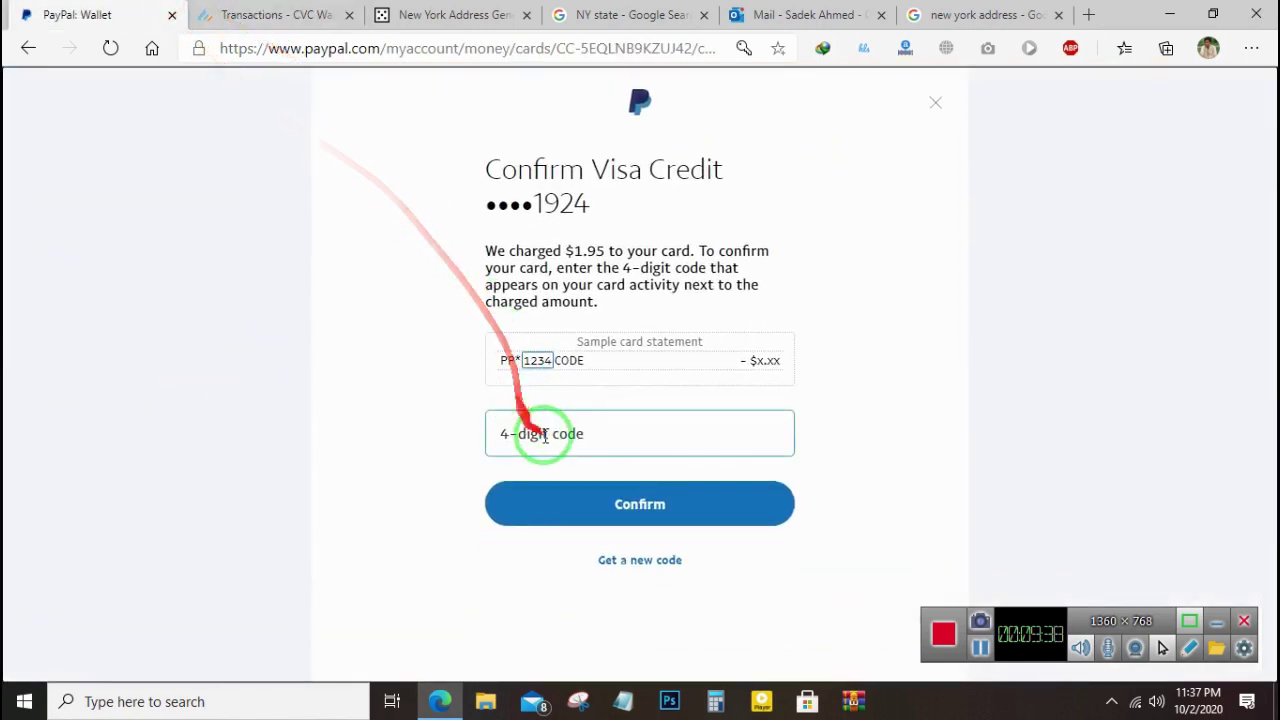
{"action": "right_click", "coordinate": [540, 432]}
{"action": "left_click", "coordinate": [596, 425]}
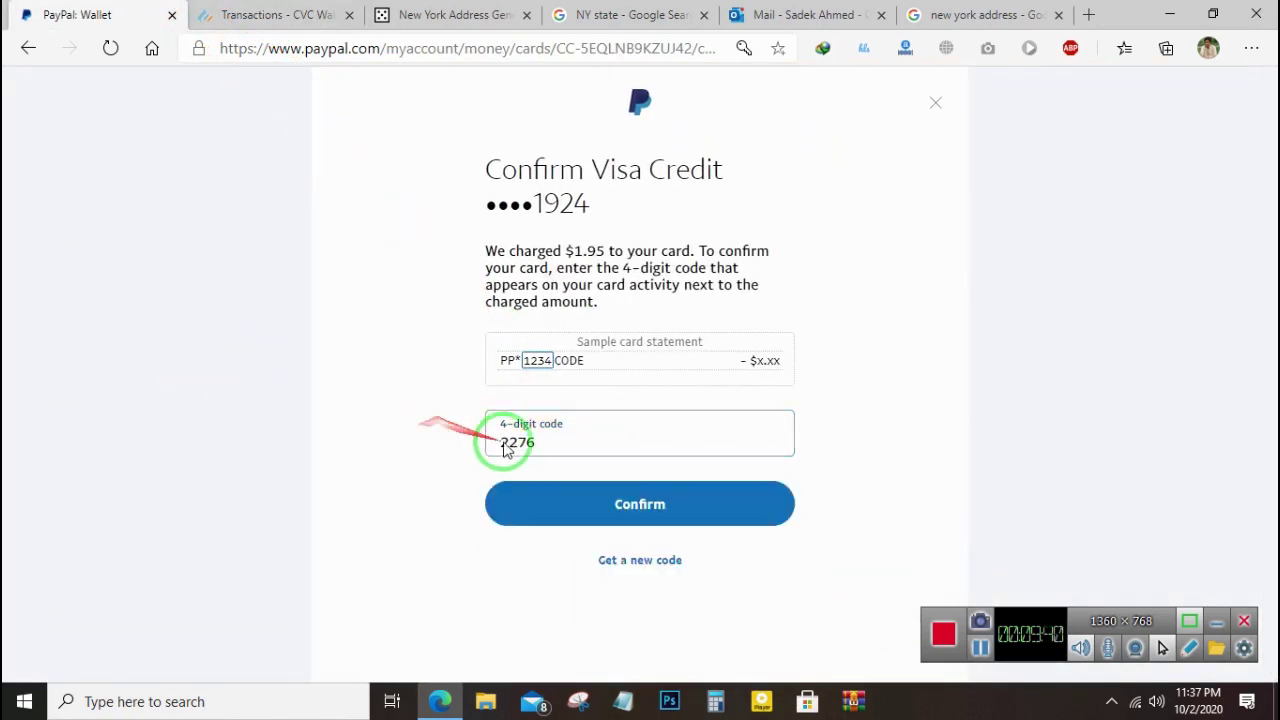
{"action": "left_click", "coordinate": [686, 515]}
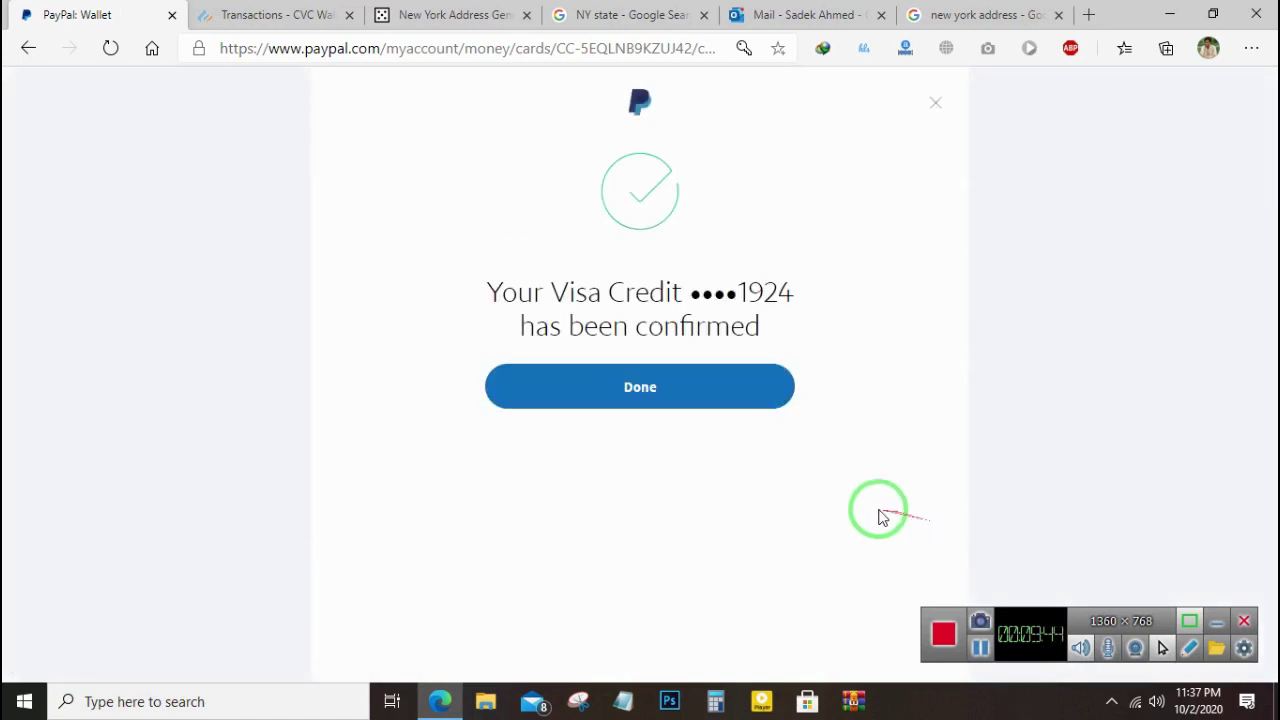
{"action": "left_click", "coordinate": [667, 372]}
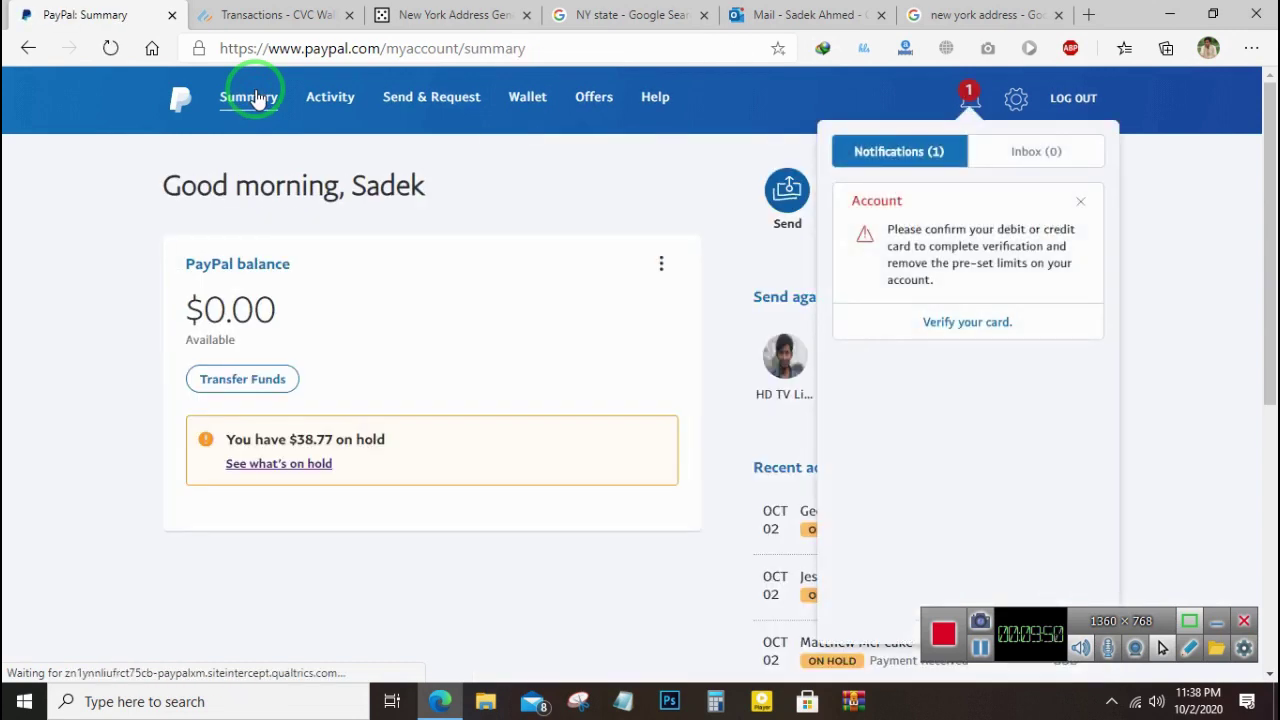
- Read the PayPal account notification, follow its card verification link and close the payment method page
{"action": "left_click", "coordinate": [985, 117]}
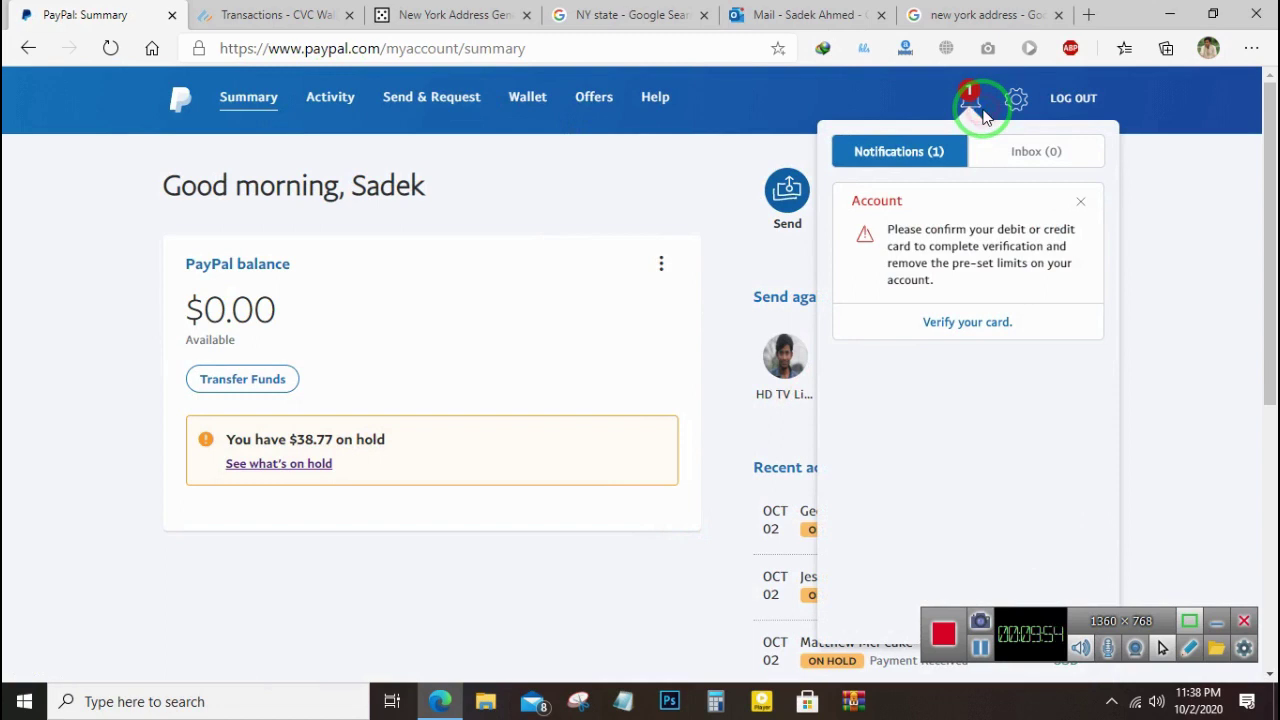
{"action": "mouse_move", "coordinate": [887, 229]}
{"action": "left_mouse_down"}
{"action": "mouse_move", "coordinate": [945, 228]}
{"action": "mouse_move", "coordinate": [1014, 266]}
{"action": "left_mouse_up"}
{"action": "left_click", "coordinate": [997, 297]}
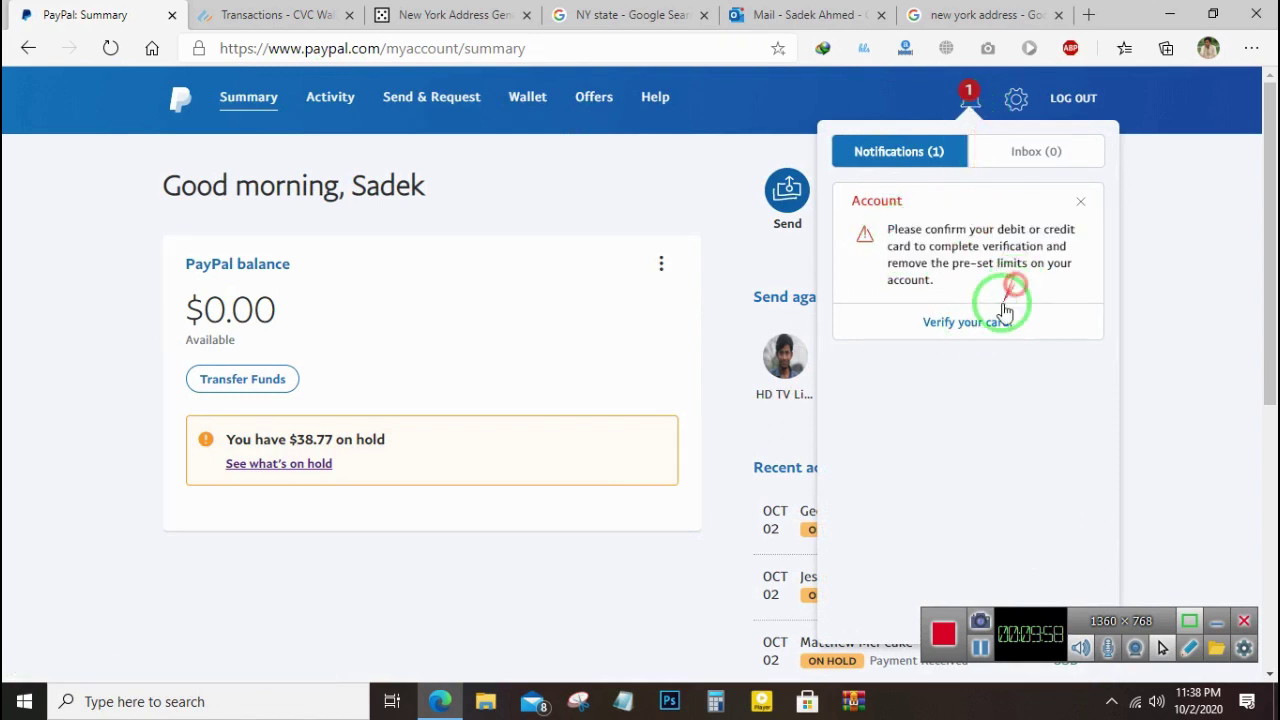
{"action": "left_click", "coordinate": [980, 322]}
{"action": "mouse_move", "coordinate": [980, 322]}
{"action": "left_mouse_down"}
{"action": "mouse_move", "coordinate": [787, 200]}
{"action": "mouse_move", "coordinate": [903, 449]}
{"action": "left_mouse_up"}
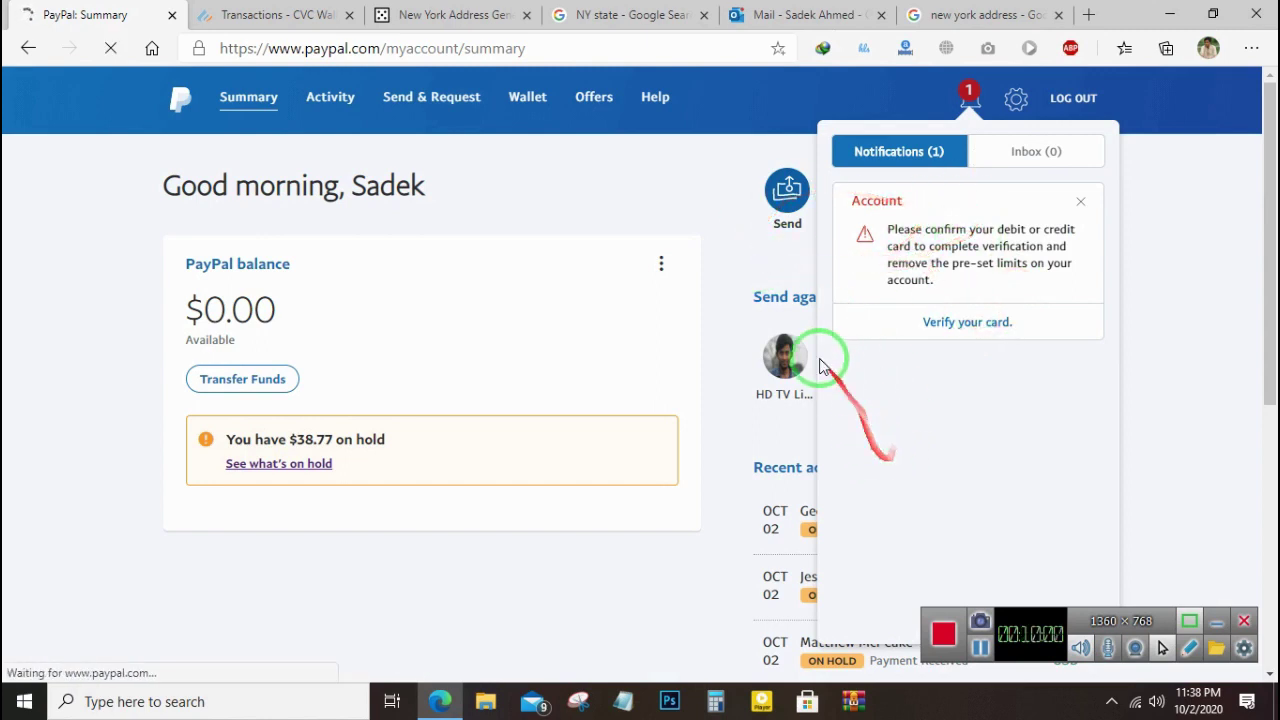
{"action": "mouse_move", "coordinate": [766, 315]}
{"action": "left_mouse_down"}
{"action": "mouse_move", "coordinate": [766, 277]}
{"action": "mouse_move", "coordinate": [918, 232]}
{"action": "mouse_move", "coordinate": [549, 340]}
{"action": "mouse_move", "coordinate": [608, 346]}
{"action": "mouse_move", "coordinate": [829, 201]}
{"action": "mouse_move", "coordinate": [900, 195]}
{"action": "left_mouse_up"}
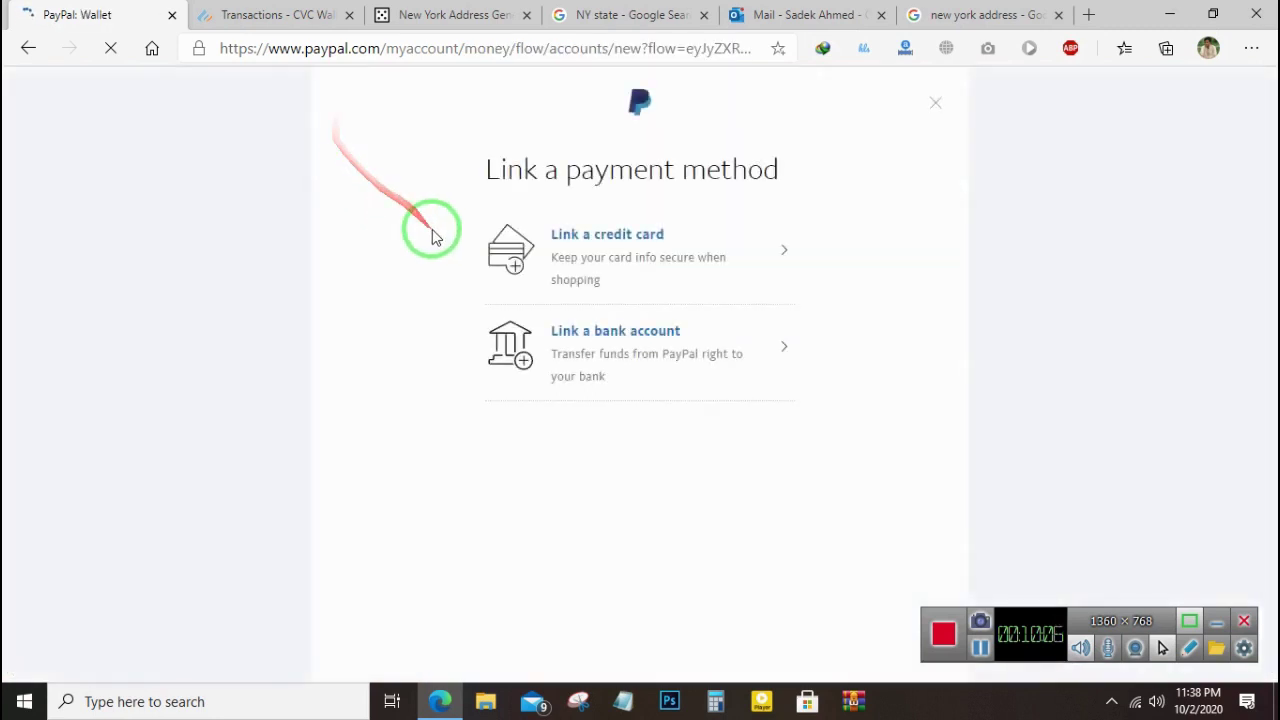
{"action": "left_click", "coordinate": [934, 104]}
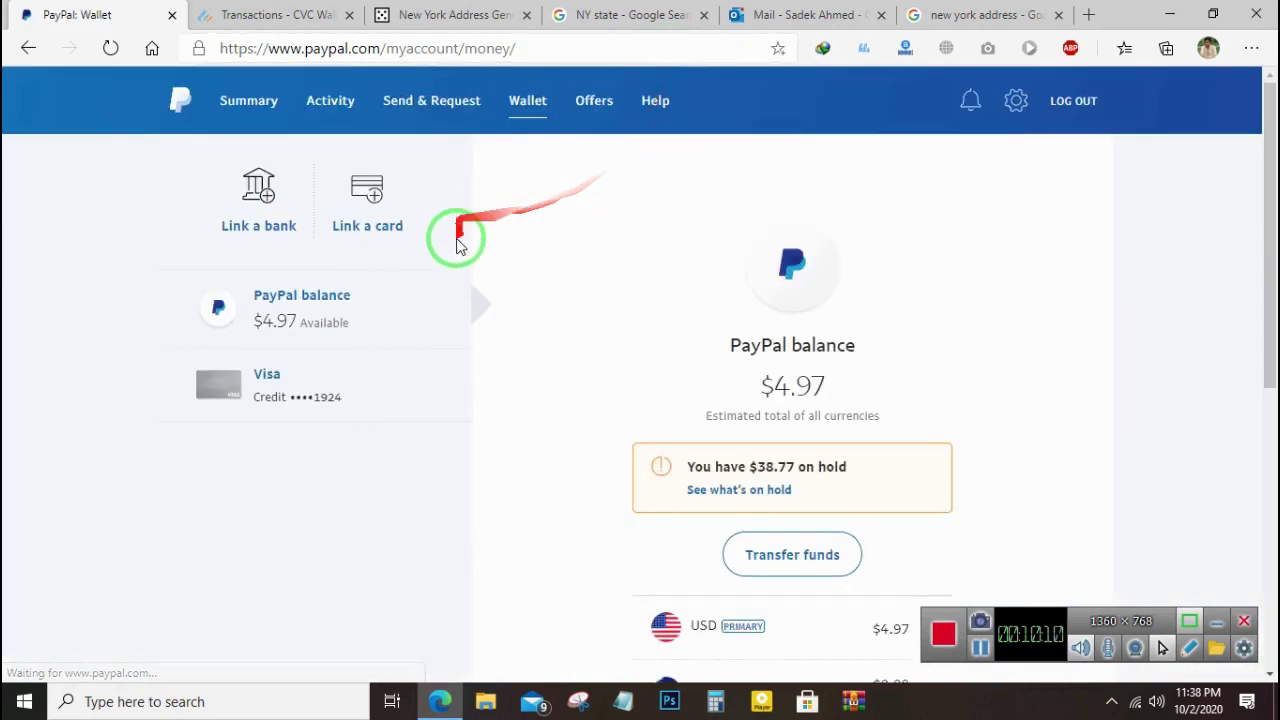
- Open the bank linking form from the PayPal wallet and view the U.S. bank account version with its routing number field
{"action": "left_click", "coordinate": [724, 554]}
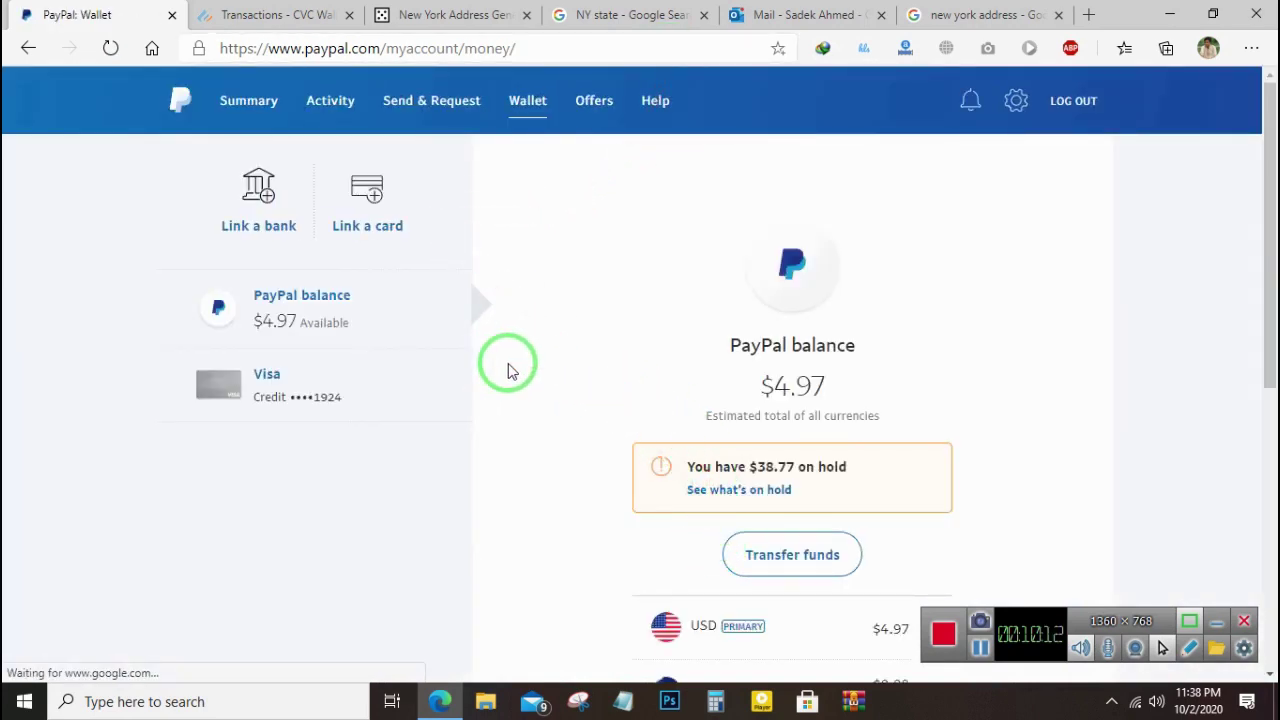
{"action": "left_click", "coordinate": [236, 108]}
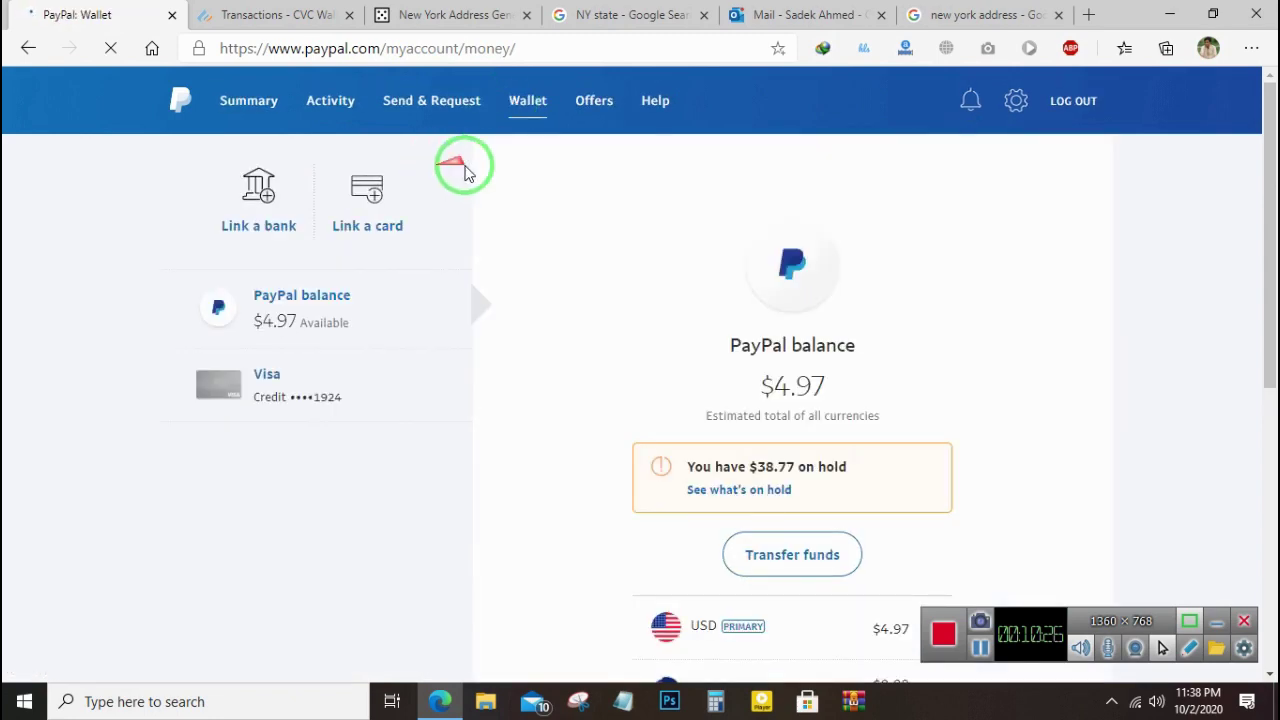
{"action": "left_click", "coordinate": [266, 233]}
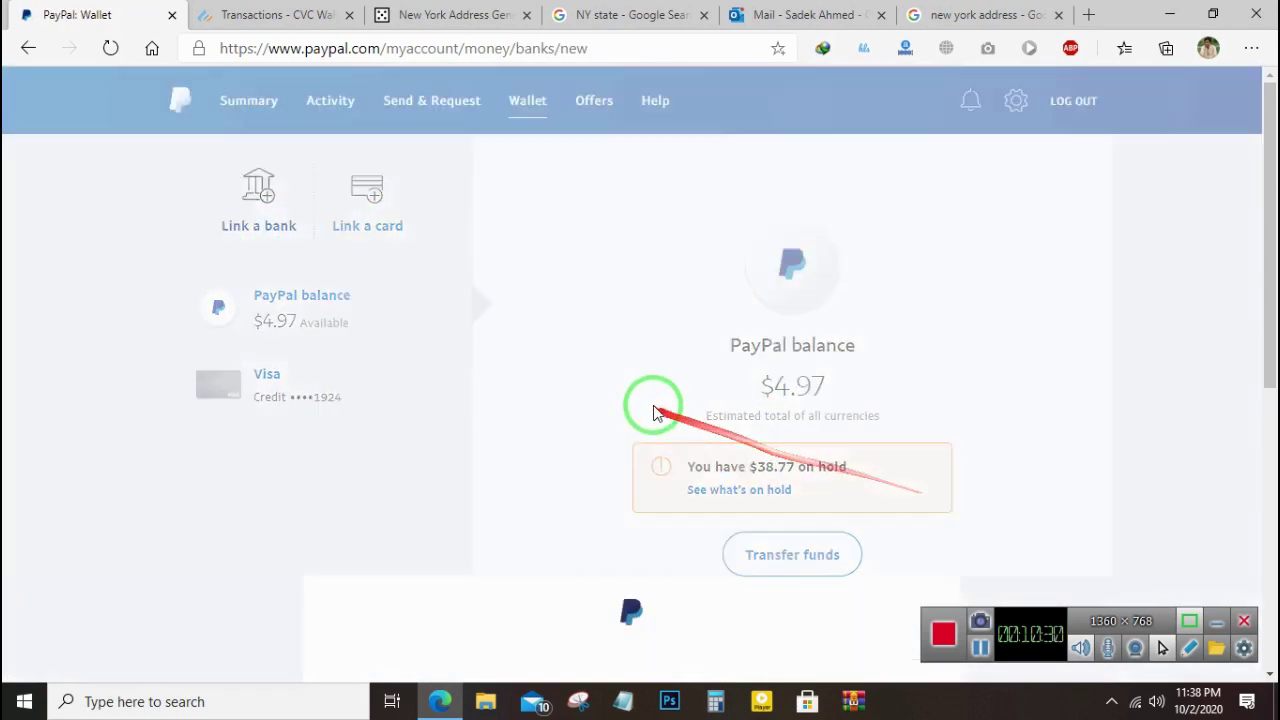
{"action": "scroll", "coordinate": [674, 415], "scroll_direction": "down", "scroll_amount": 2}
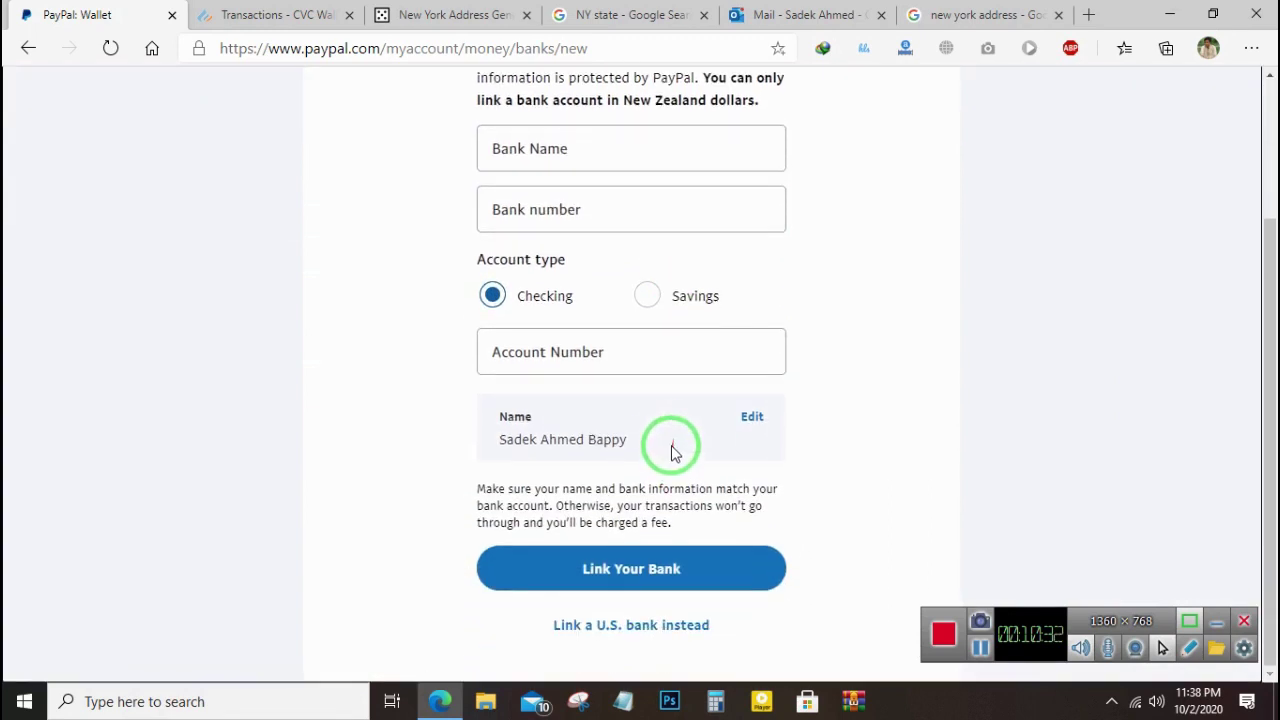
{"action": "left_click", "coordinate": [615, 627]}
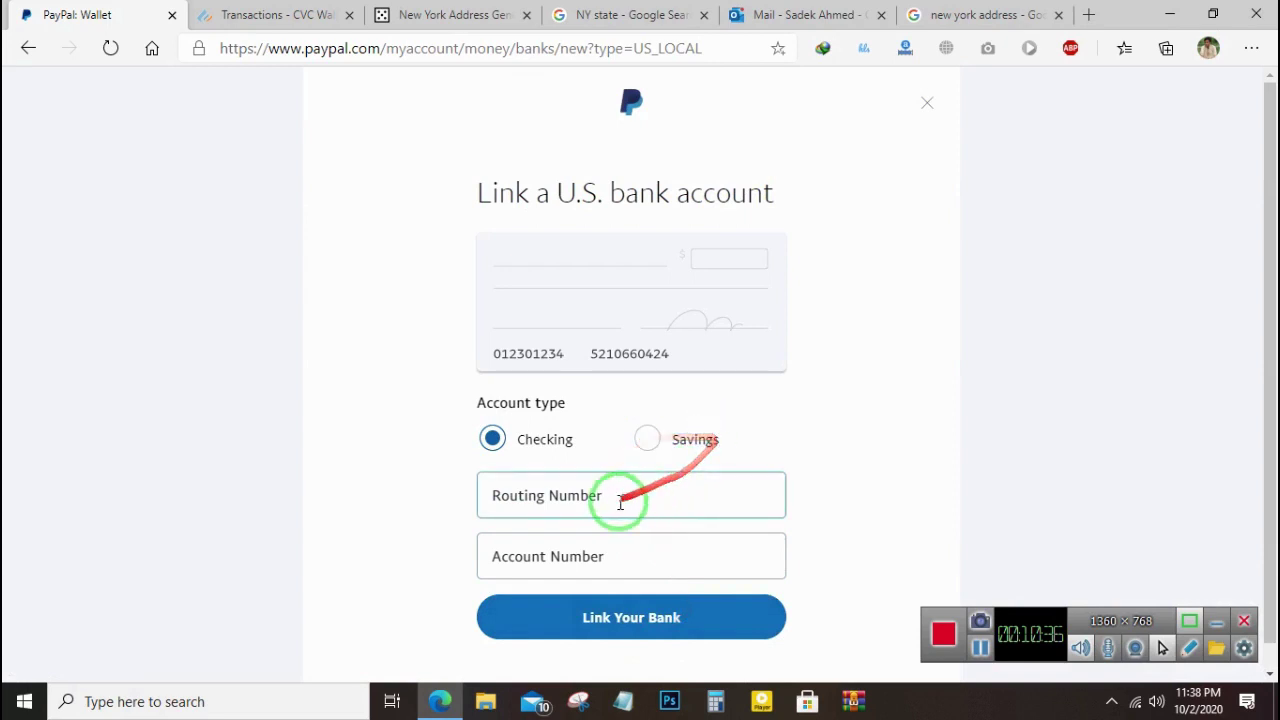
{"action": "left_click", "coordinate": [580, 501]}
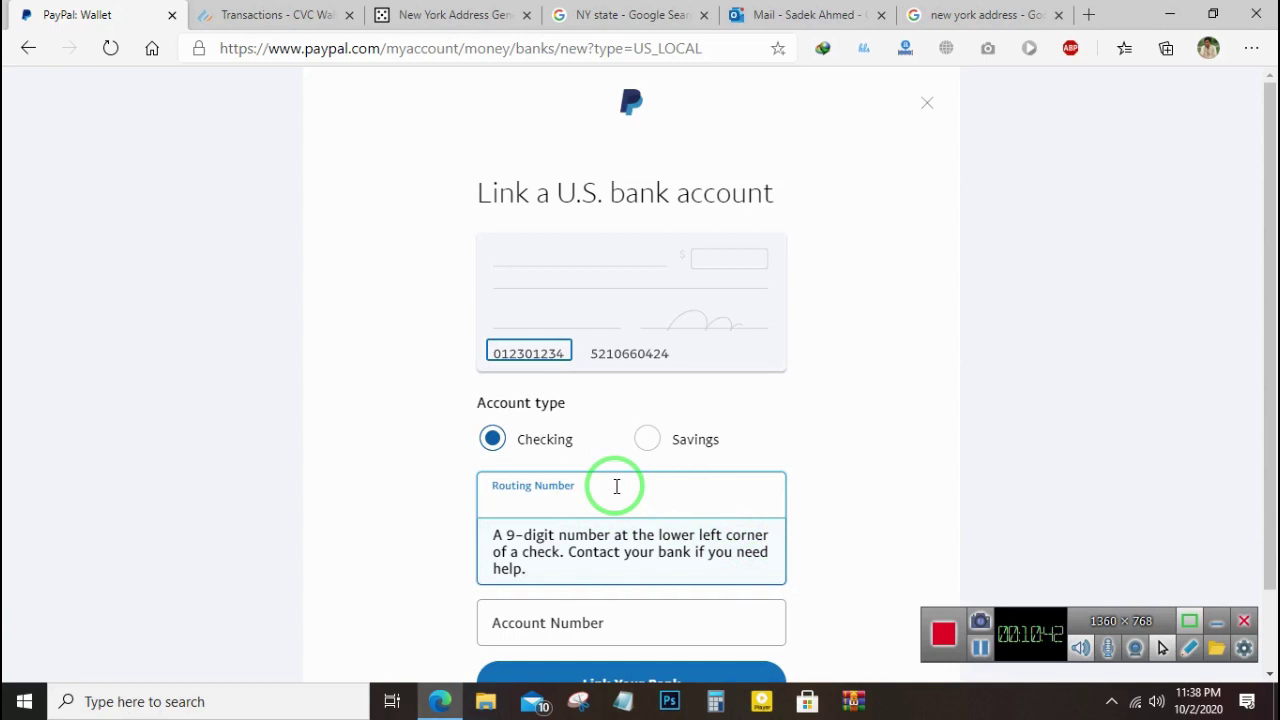
- Switch to CVC Wallet and look over the available balance and the transaction detail page
{"action": "left_click", "coordinate": [322, 42]}
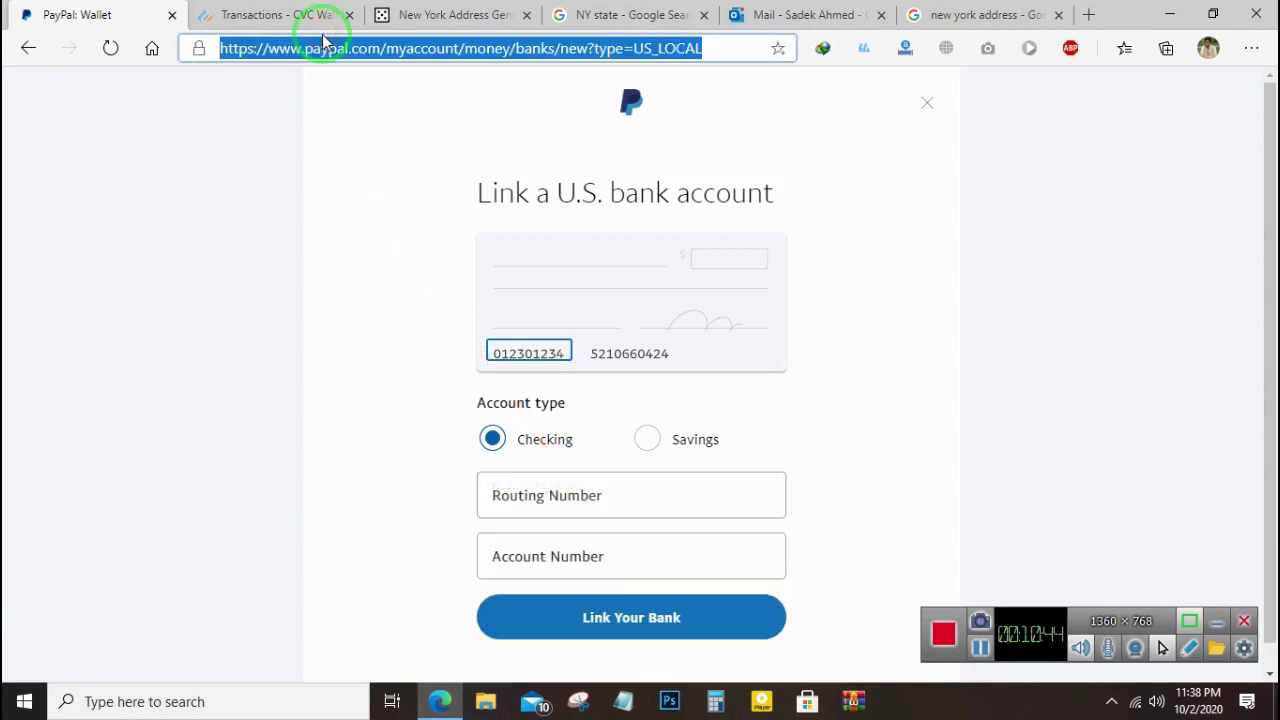
{"action": "left_click", "coordinate": [303, 22]}
{"action": "left_click_drag", "start_coordinate": [737, 531], "coordinate": [325, 180]}
{"action": "left_click", "coordinate": [517, 337]}
{"action": "left_click_drag", "start_coordinate": [123, 177], "coordinate": [77, 255]}
{"action": "scroll", "coordinate": [457, 523], "scroll_direction": "up", "scroll_amount": 2}
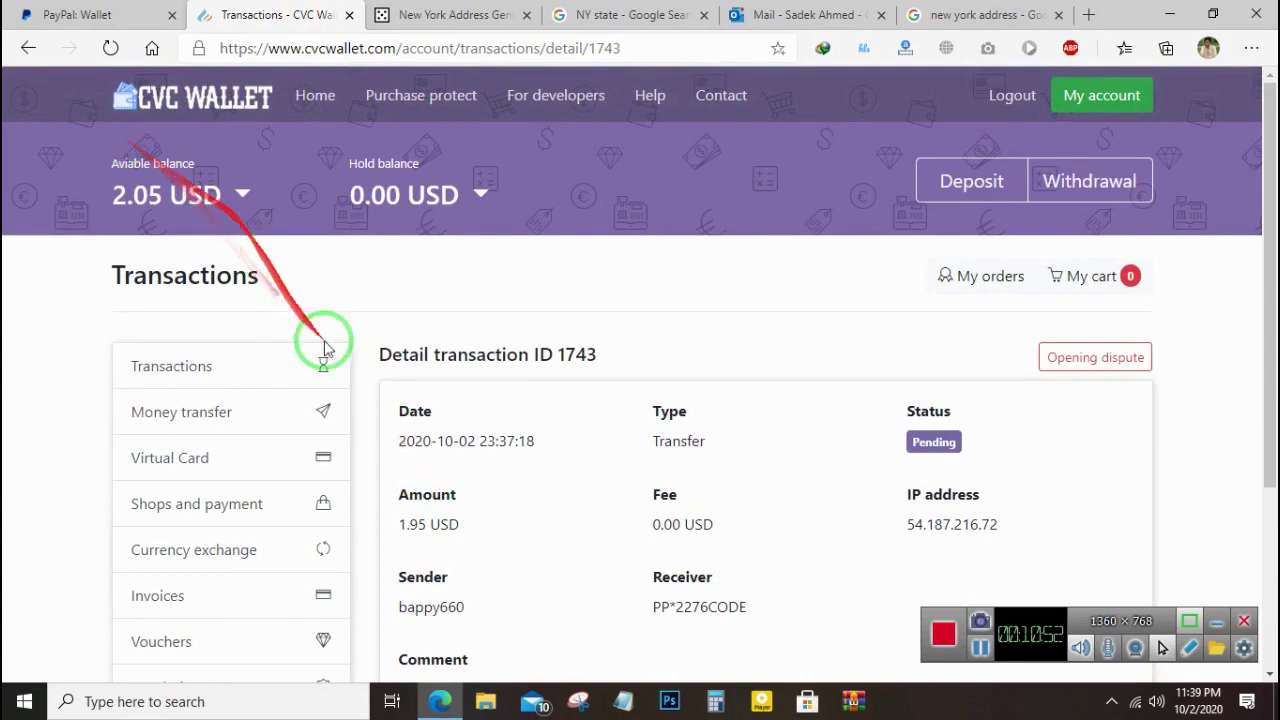